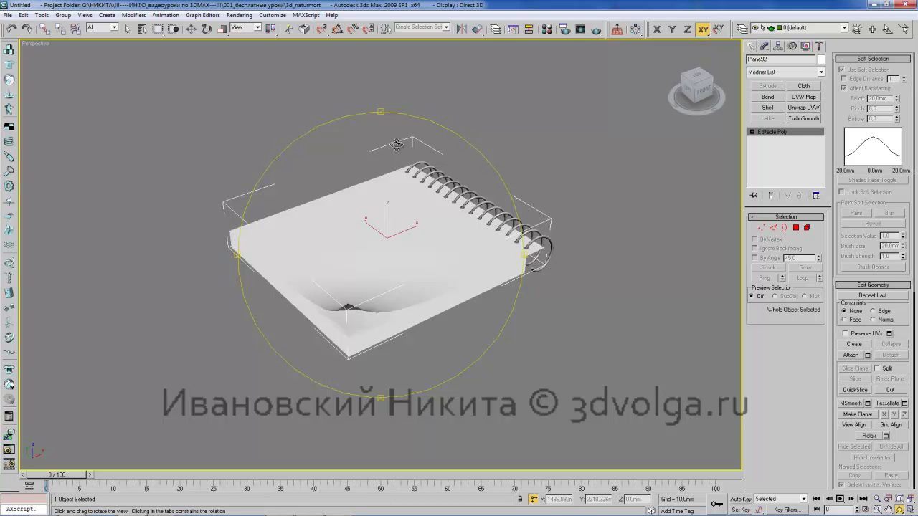
Step: Move the wire spiral about 32 mm along X, clear of the notebook's punched edge
right_click(479, 125)
click(479, 125)
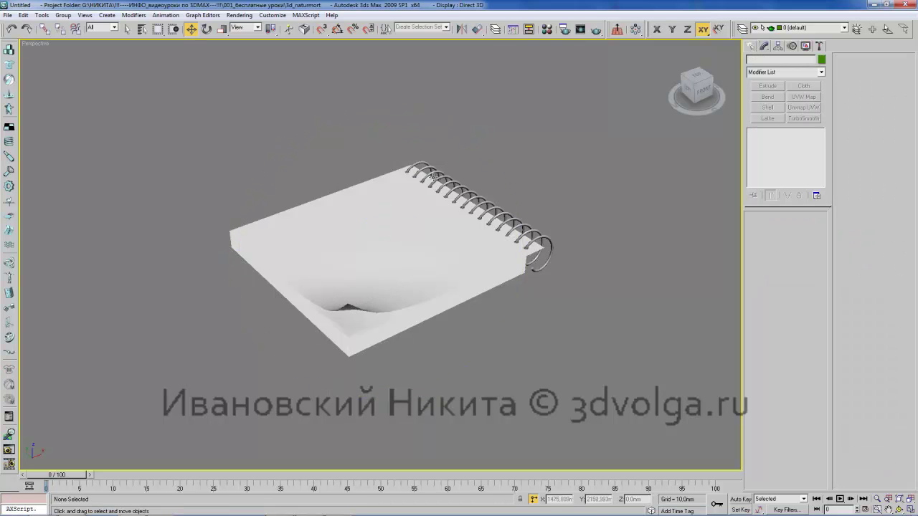
click(440, 184)
drag(433, 166, 498, 136)
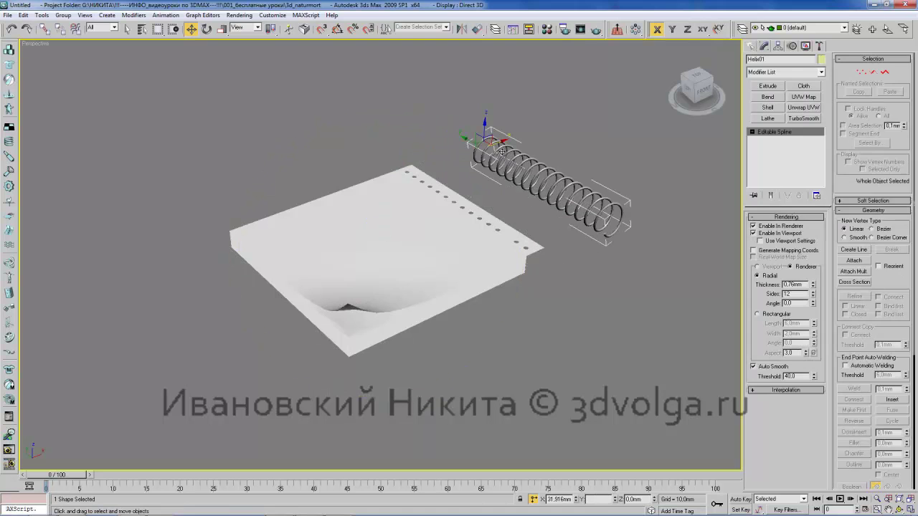
Step: Try lifting the notebook's page block along Z and undo the move
click(448, 193)
drag(391, 211, 391, 194)
key(ctrl+z)
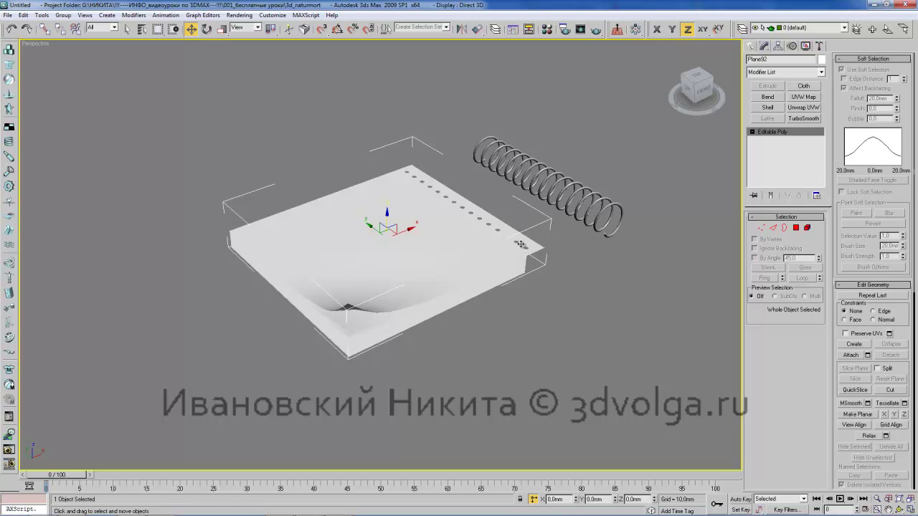
Step: Examine the notebook's stacked pages up close from the side
middle_drag(457, 274, 457, 248)
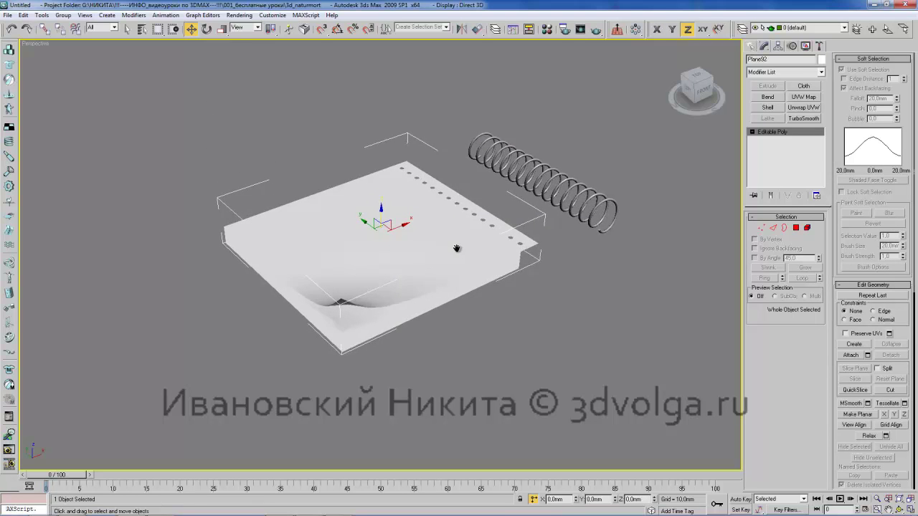
middle_drag(377, 266, 384, 269)
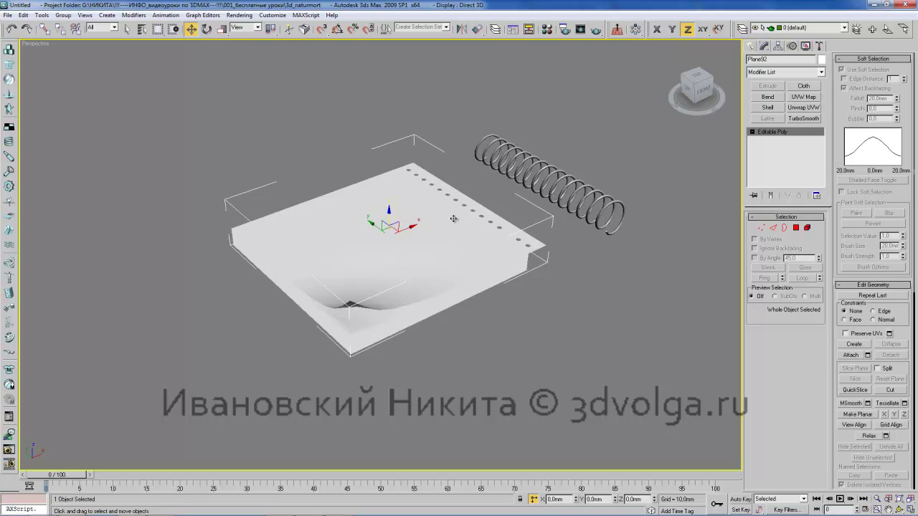
mouse_move(418, 218)
alt+middle_down()
mouse_move(436, 219)
mouse_move(445, 190)
mouse_move(459, 180)
mouse_move(408, 211)
mouse_move(421, 214)
alt+middle_up()
drag(408, 213, 397, 214)
alt+middle_drag(367, 228, 424, 158)
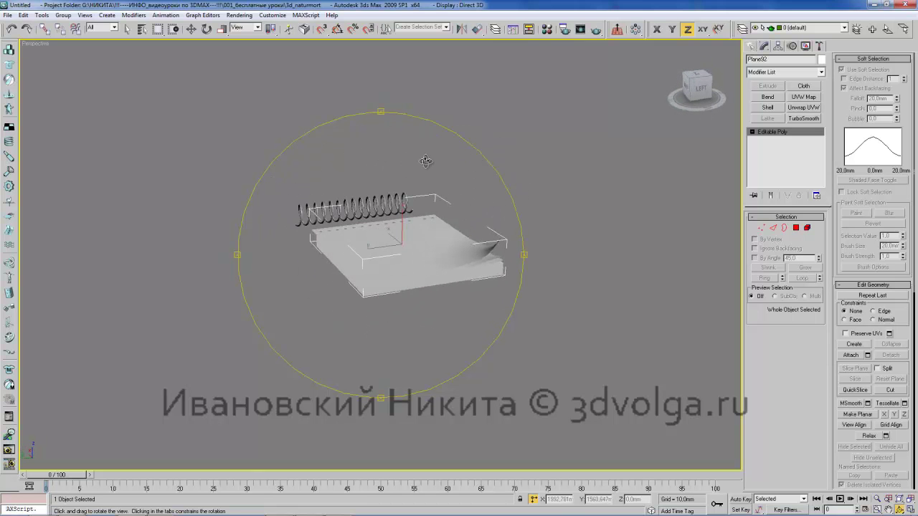
drag(421, 193, 399, 261)
scroll(413, 233, up, 5)
alt+middle_drag(395, 357, 408, 329)
Step: Select the bottom sheet of the page block as an element and turn off soft selection
click(807, 227)
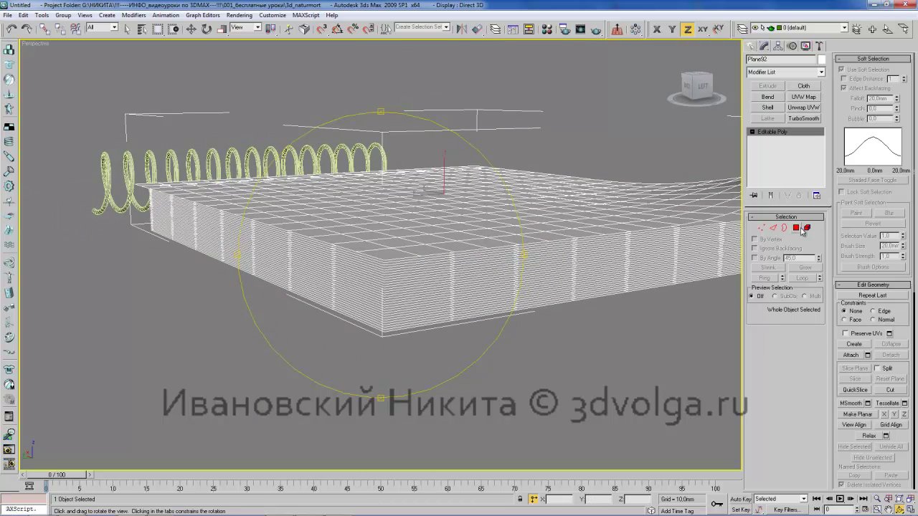
right_click(660, 292)
click(604, 296)
scroll(524, 259, down, 5)
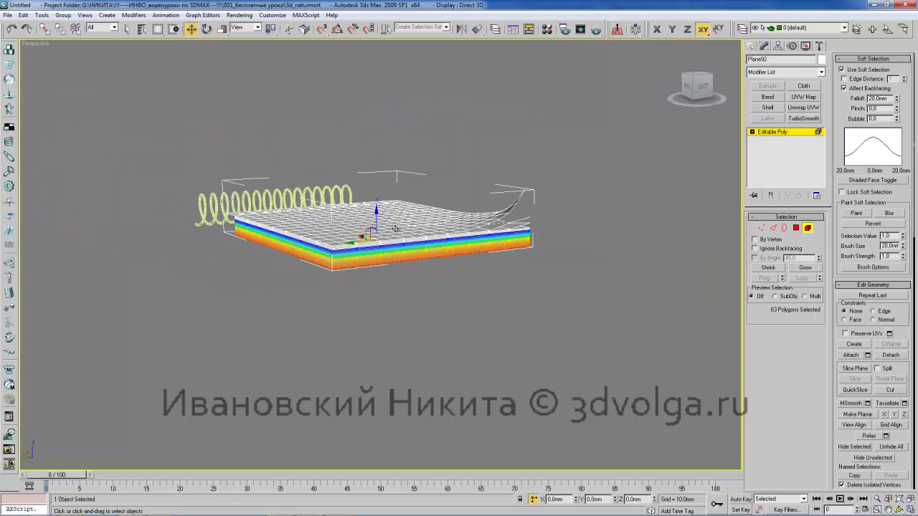
click(852, 70)
alt+middle_drag(401, 273, 403, 263)
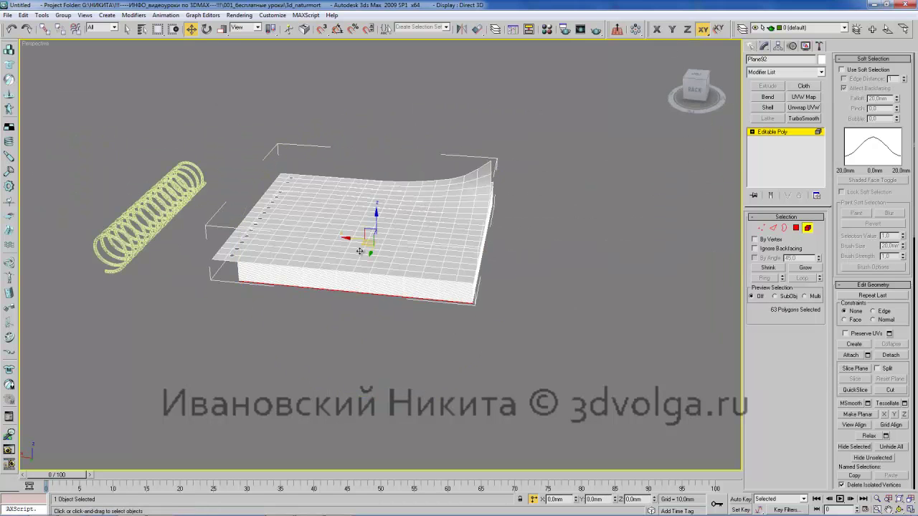
Step: Try sliding individual sheets out of the page block along X and undo the moves
drag(351, 238, 467, 264)
click(436, 241)
drag(325, 231, 574, 256)
key(ctrl+z)
key(ctrl+z)
key(ctrl+z)
key(ctrl+z)
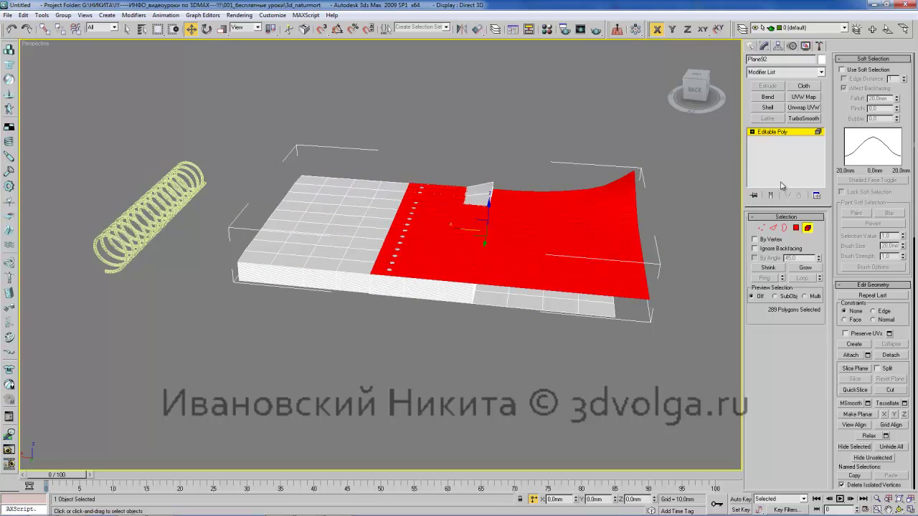
Step: Switch to the four-viewport layout and examine the page block in the different views
alt+middle_drag(454, 258, 363, 229)
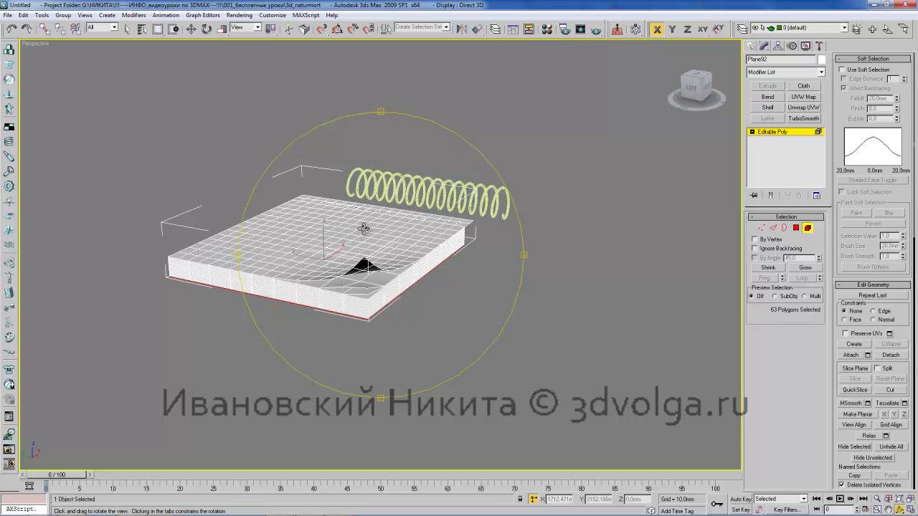
alt+middle_drag(435, 186, 429, 219)
key(alt+w)
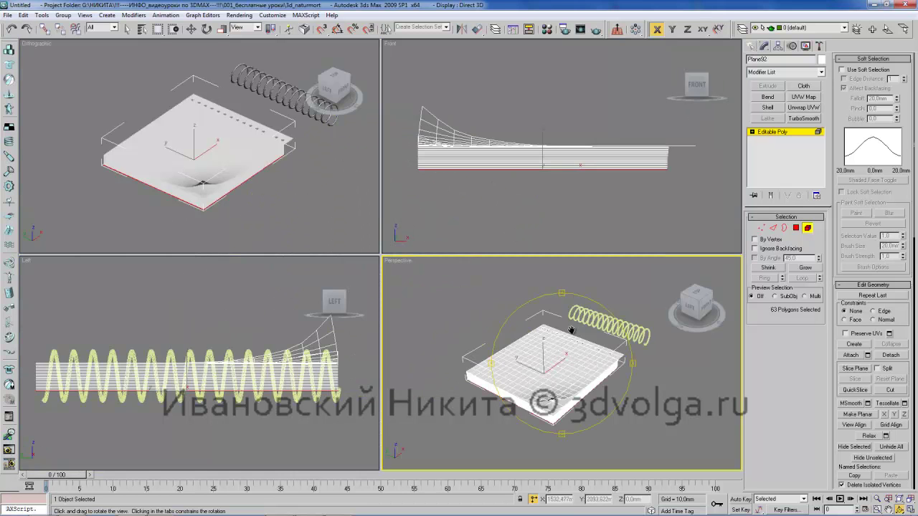
alt+middle_drag(494, 295, 516, 317)
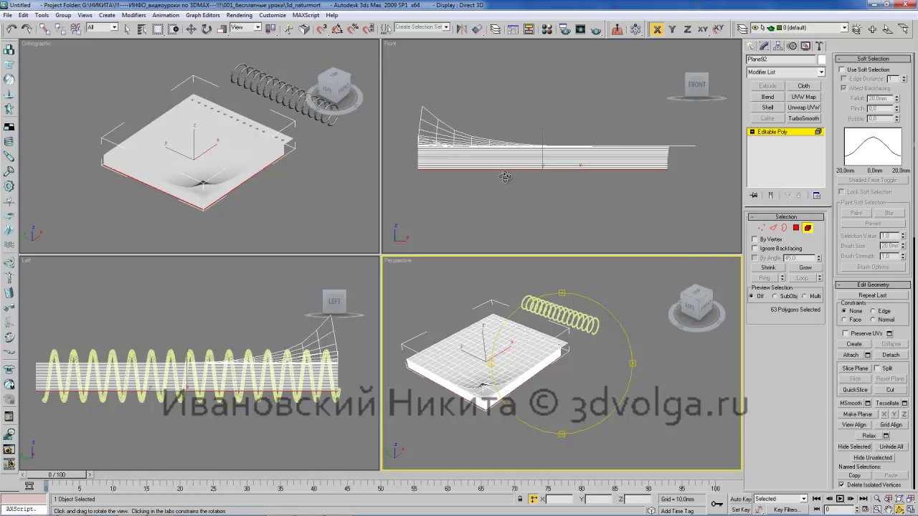
middle_drag(473, 137, 468, 147)
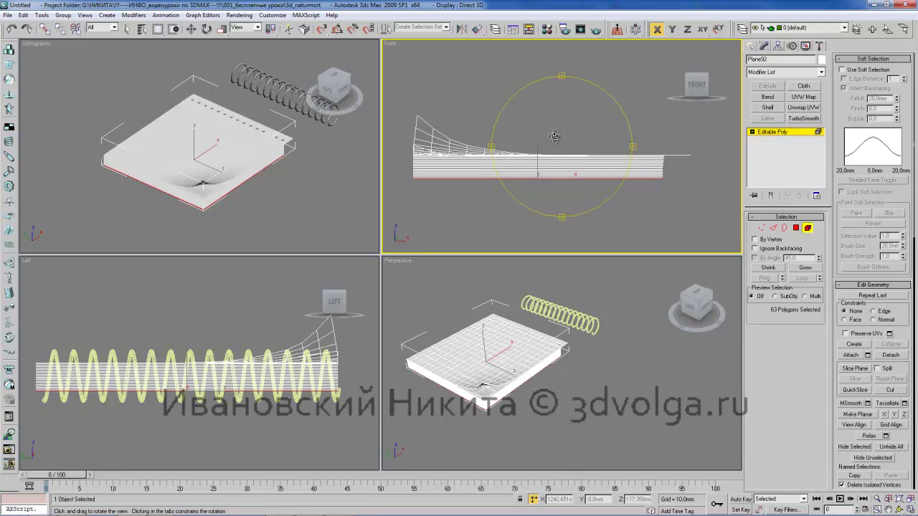
drag(554, 136, 546, 139)
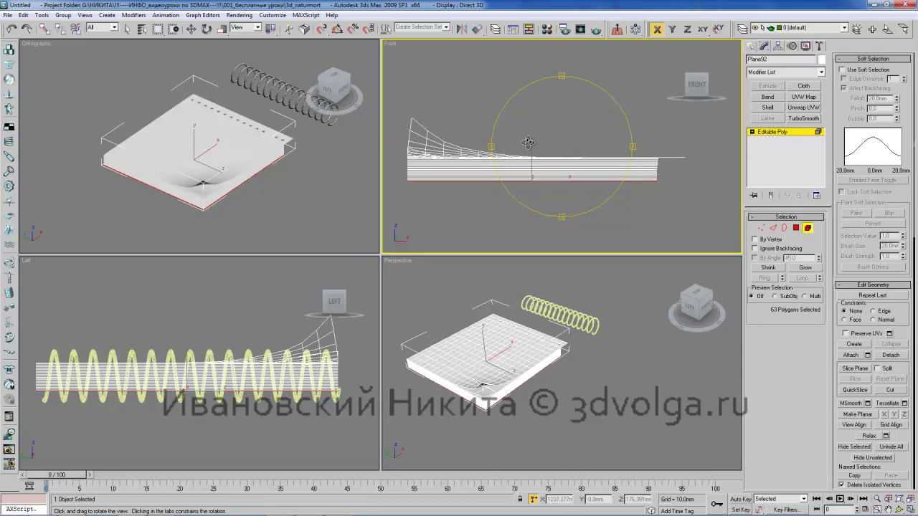
drag(535, 141, 537, 139)
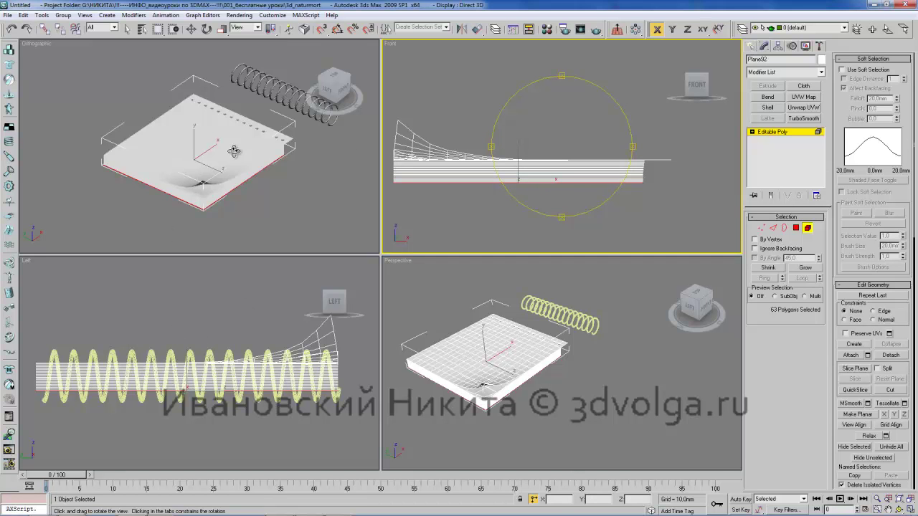
drag(232, 152, 220, 149)
Step: Create a plane about 62 mm long and 67 mm wide in the Top view, beside the notebook
key(t)
key(z)
scroll(254, 155, down, 5)
middle_drag(242, 149, 255, 76)
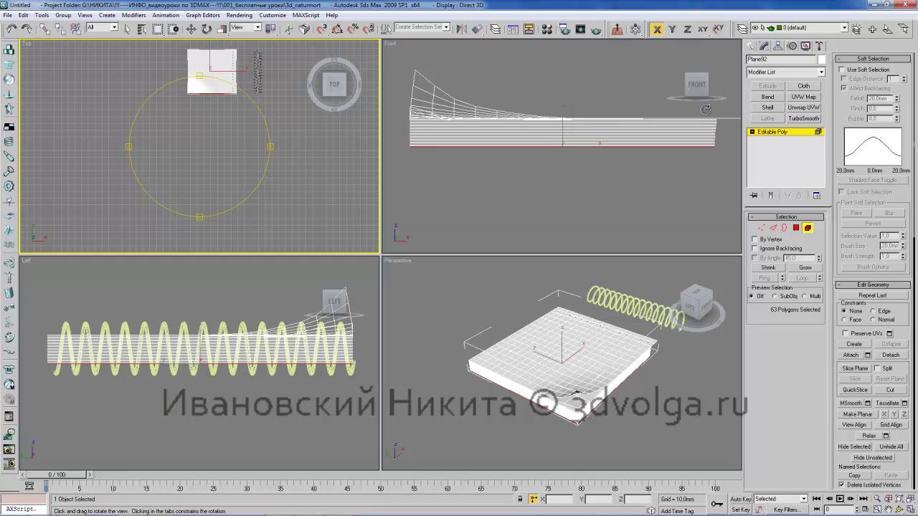
click(750, 48)
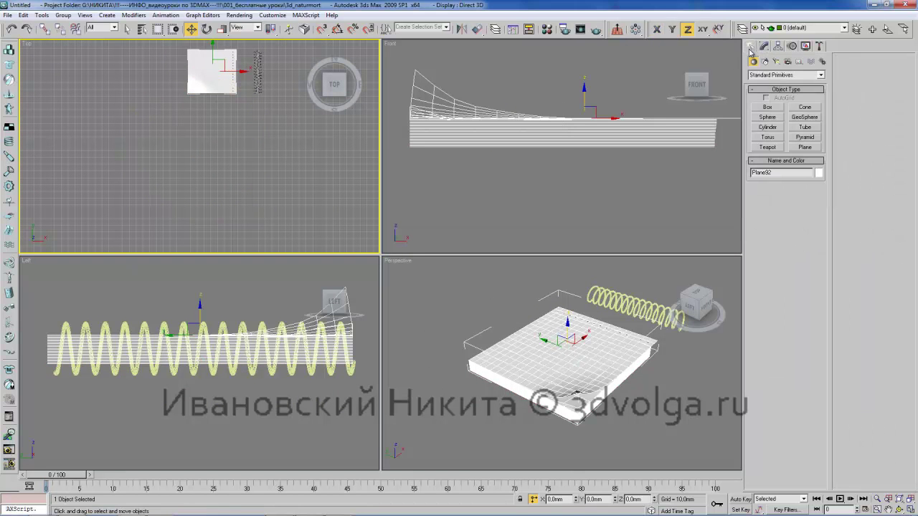
click(809, 148)
drag(191, 130, 237, 171)
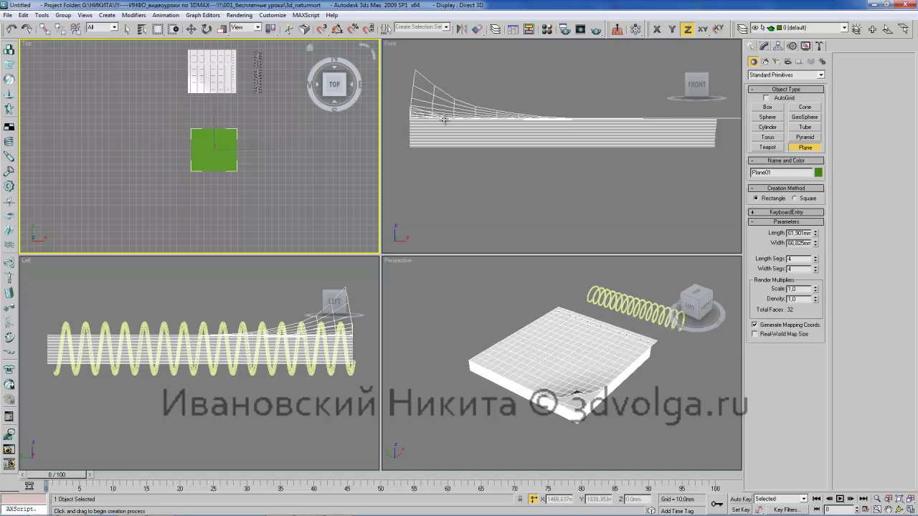
Step: Set the new plane's object color to white
click(819, 174)
click(544, 283)
click(506, 314)
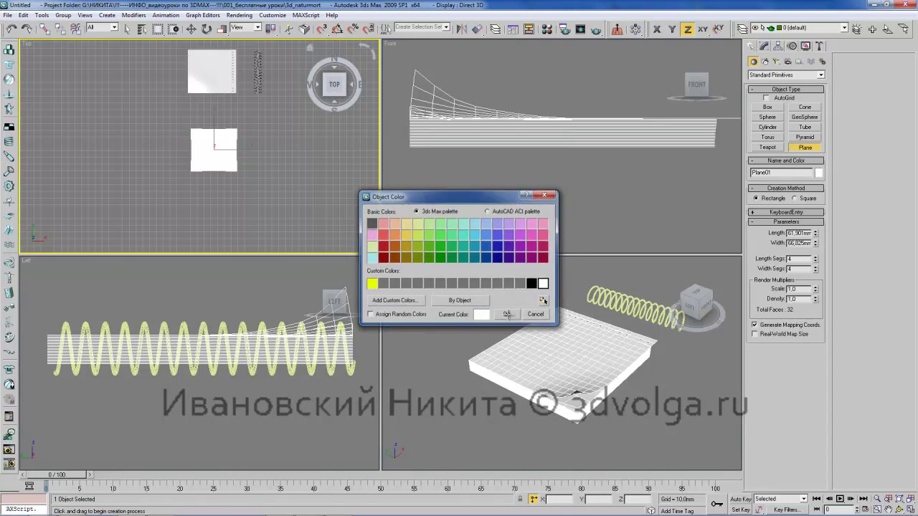
Step: Change the new plane's object color to yellow-orange
click(818, 174)
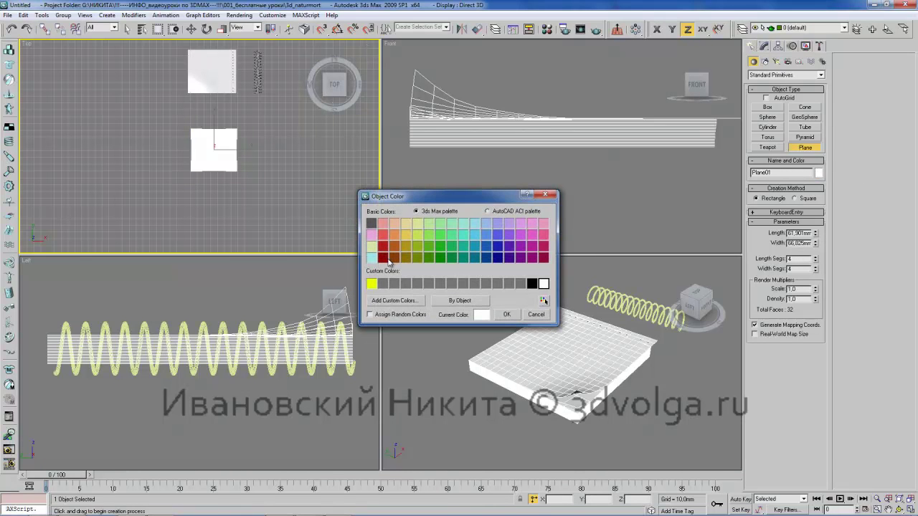
click(405, 237)
click(505, 314)
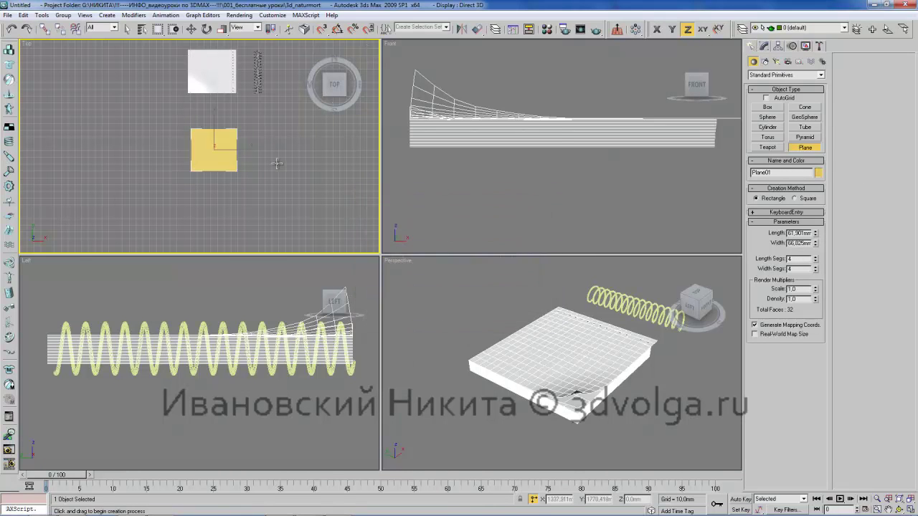
Step: Move the yellow plane farther away from the notebook along Y
key(alt+q)
alt+middle_drag(327, 194, 206, 133)
scroll(220, 127, down, 3)
scroll(205, 123, down, 6)
key(w)
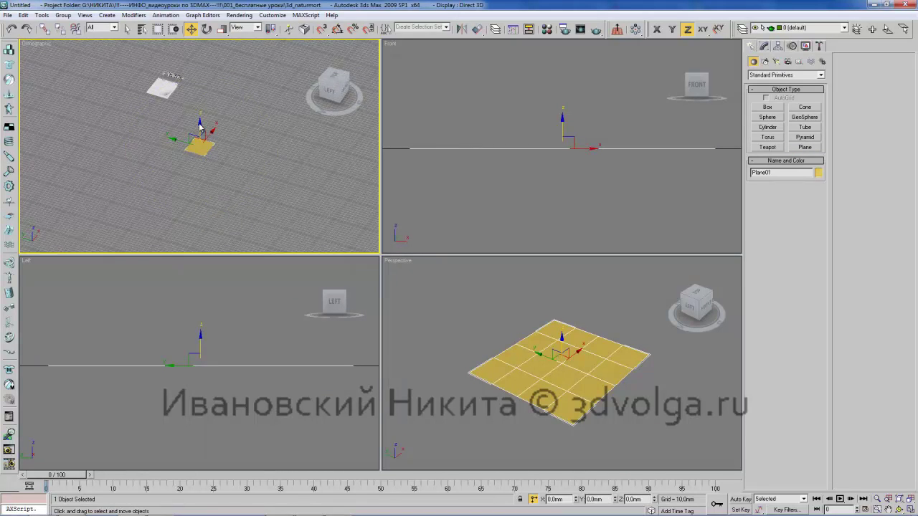
drag(167, 66, 166, 111)
middle_drag(226, 137, 246, 127)
click(236, 150)
key(z)
drag(245, 127, 229, 121)
scroll(229, 121, down, 4)
right_click(230, 121)
drag(176, 149, 255, 161)
middle_drag(230, 149, 139, 144)
scroll(139, 144, down, 3)
drag(213, 147, 195, 137)
key(ctrl+z)
key(ctrl+r)
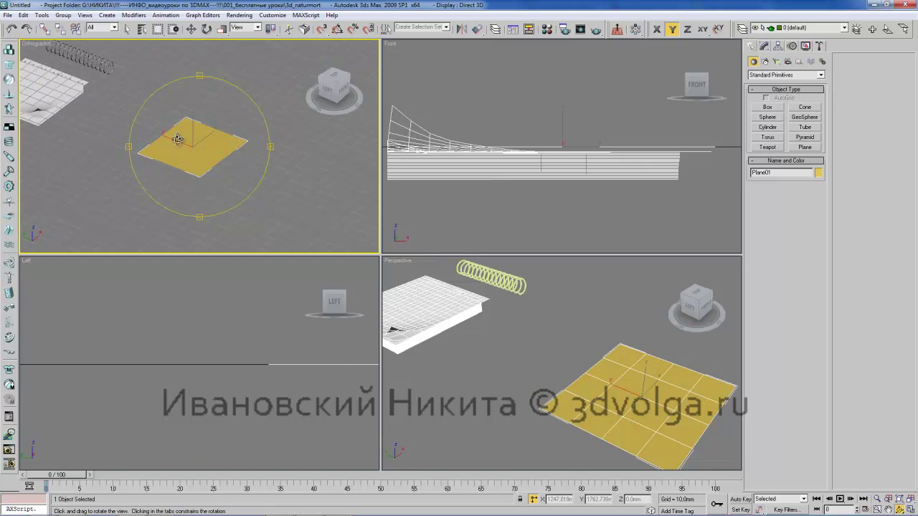
middle_drag(195, 137, 239, 152)
drag(239, 151, 222, 157)
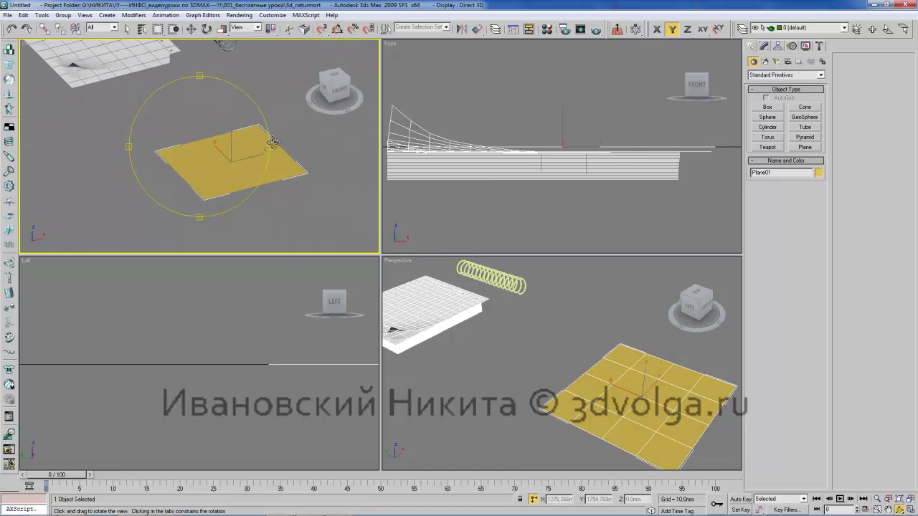
drag(280, 162, 239, 153)
Step: Clone the plane slightly upward along Z as 28 stacked copies in a maximized Perspective view, and undo the cloning
key(alt+w)
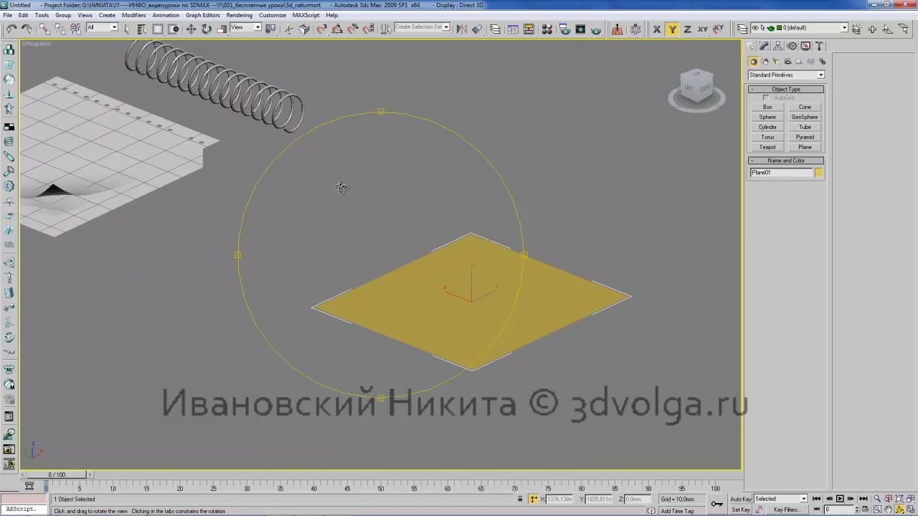
key(p)
drag(355, 232, 351, 215)
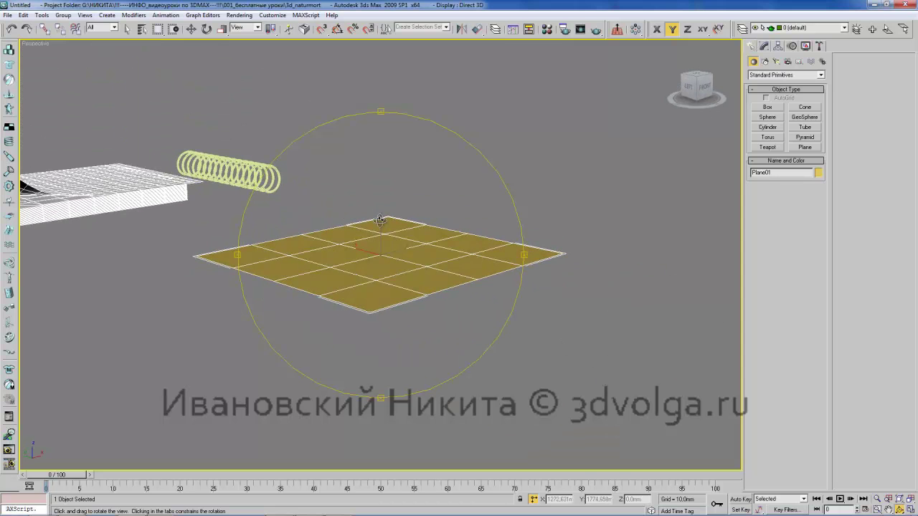
key(w)
drag(381, 227, 382, 223)
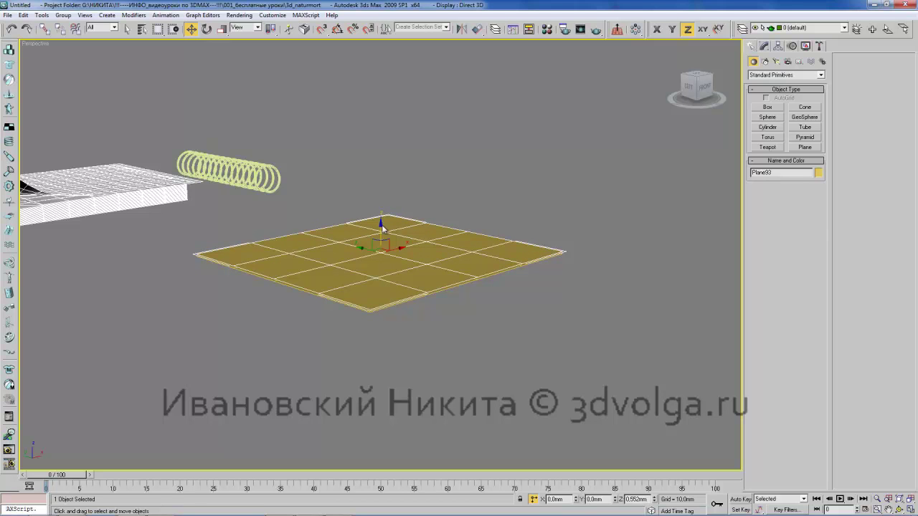
shift+drag(380, 223, 380, 222)
mouse_move(437, 208)
mouse_down()
mouse_move(539, 147)
mouse_move(550, 152)
mouse_up()
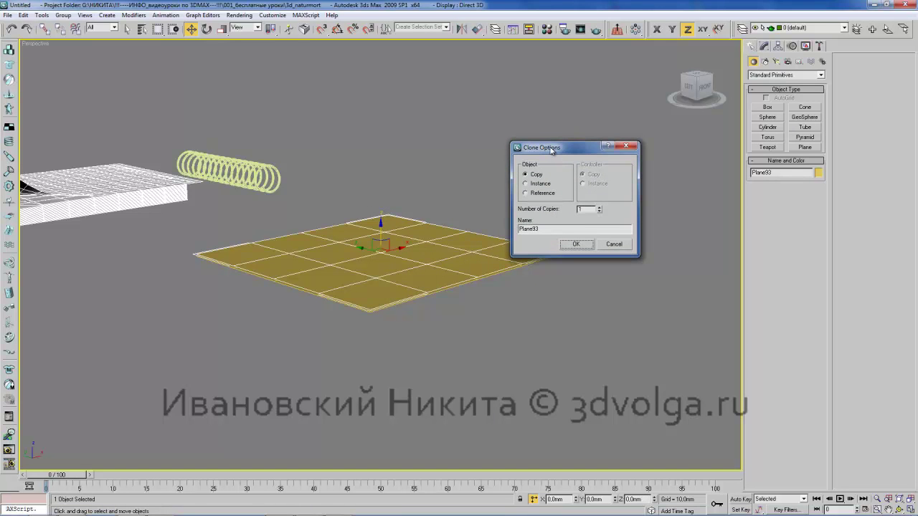
drag(601, 210, 601, 189)
click(575, 243)
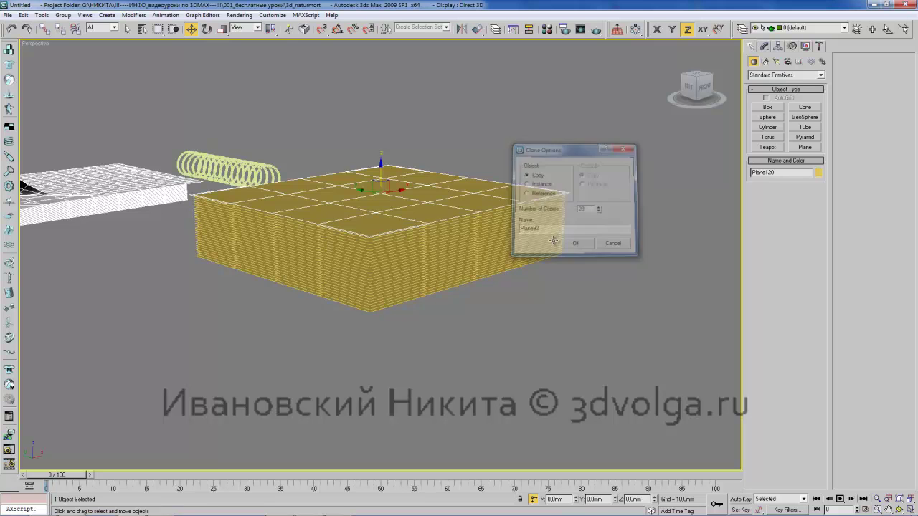
mouse_move(457, 209)
alt+middle_down()
mouse_move(436, 210)
mouse_move(420, 184)
mouse_move(429, 190)
alt+middle_up()
key(ctrl+z)
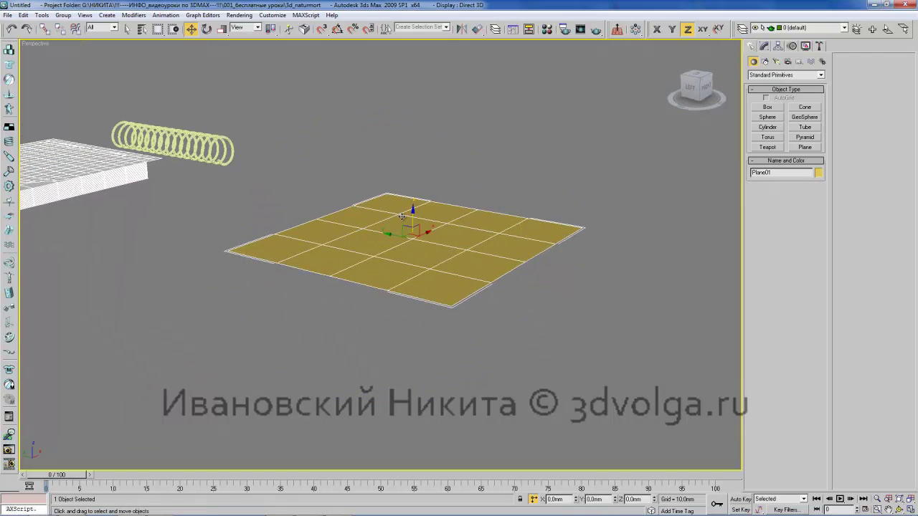
Step: Try cloning the plane with a very small upward offset in the Left view, using the Copy option
scroll(399, 222, up, 2)
key(f)
middle_drag(445, 238, 414, 252)
key(l)
shift+drag(413, 256, 412, 254)
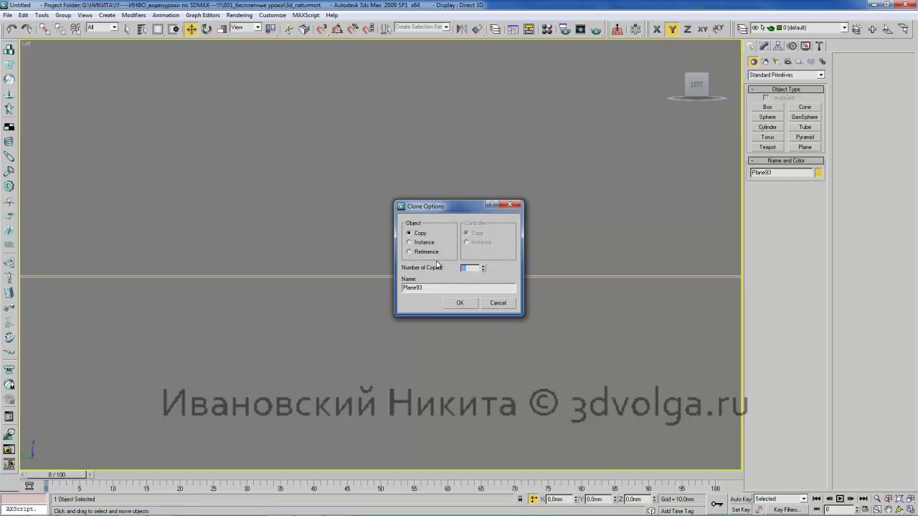
click(462, 303)
Step: Examine the single yellow plane beside the notebook and spiral from several angles
mouse_move(433, 285)
alt+middle_down()
mouse_move(433, 213)
mouse_move(395, 231)
mouse_move(416, 205)
mouse_move(405, 231)
mouse_move(365, 205)
mouse_move(376, 204)
mouse_move(360, 207)
mouse_move(388, 218)
alt+middle_up()
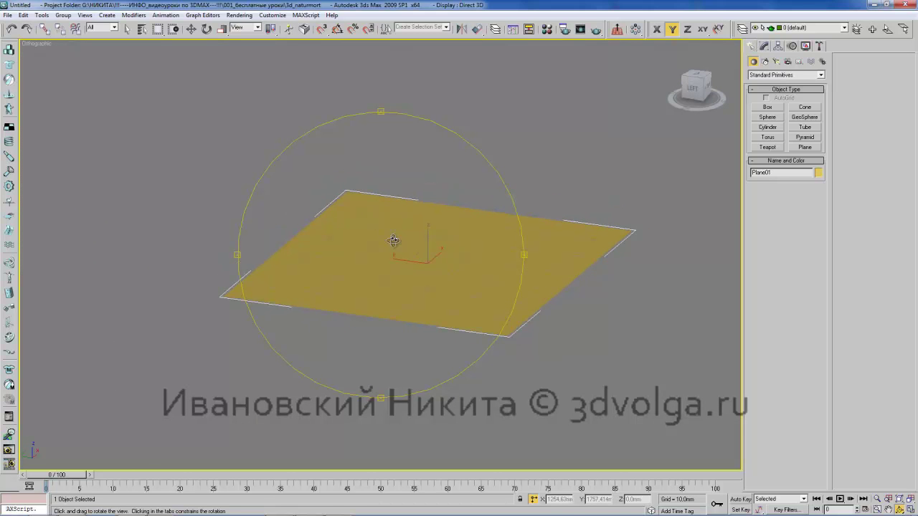
middle_drag(405, 253, 445, 255)
scroll(437, 251, down, 4)
middle_drag(339, 225, 381, 225)
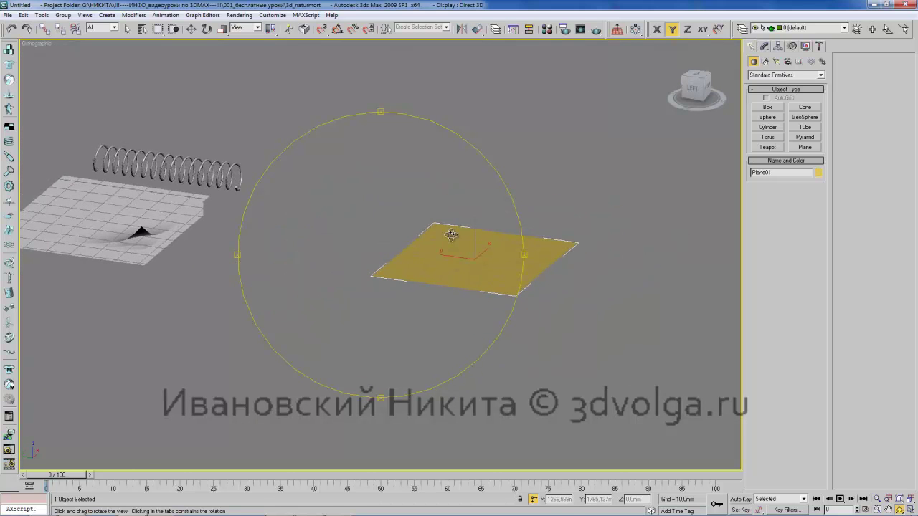
middle_drag(449, 241, 406, 237)
middle_drag(245, 213, 308, 199)
scroll(423, 231, up, 2)
middle_drag(461, 227, 395, 258)
alt+middle_drag(408, 208, 385, 213)
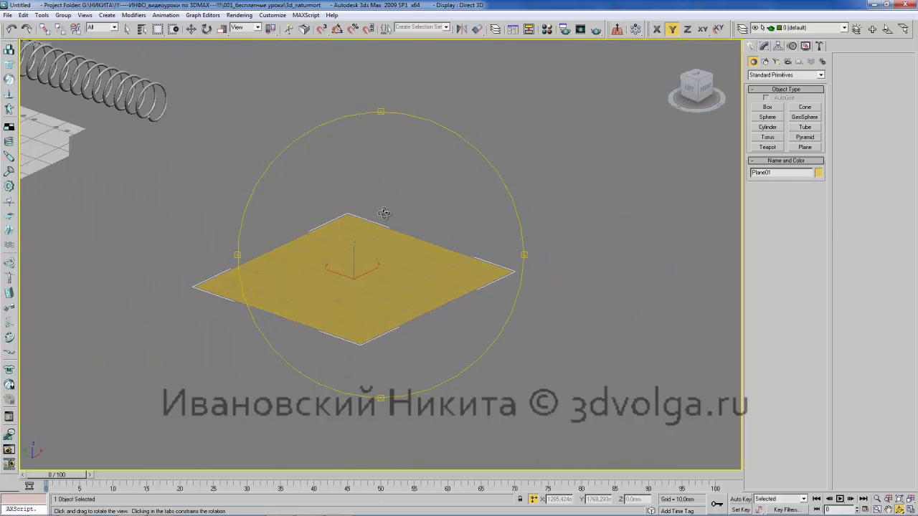
Step: Try an array of 10 plane instances along Z, previewing increments of 1 mm and 0.2 mm, and cancel it
key(l)
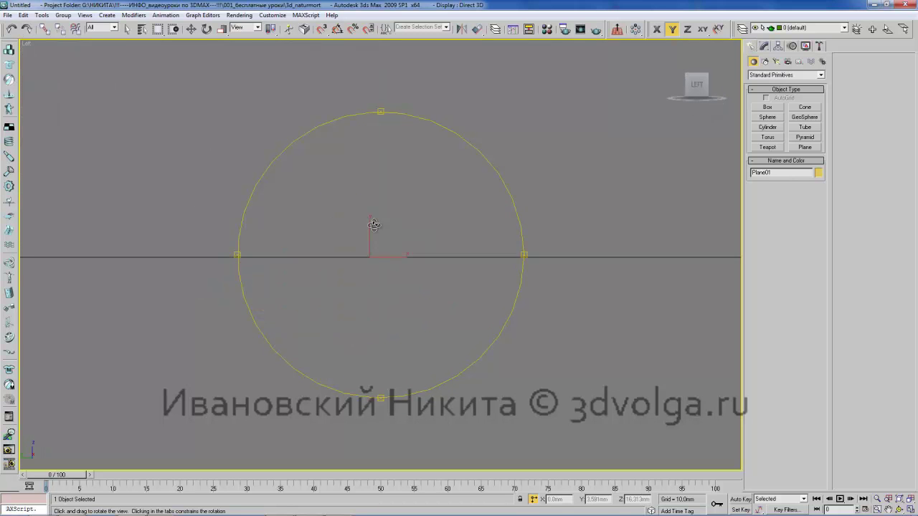
key(shift+z)
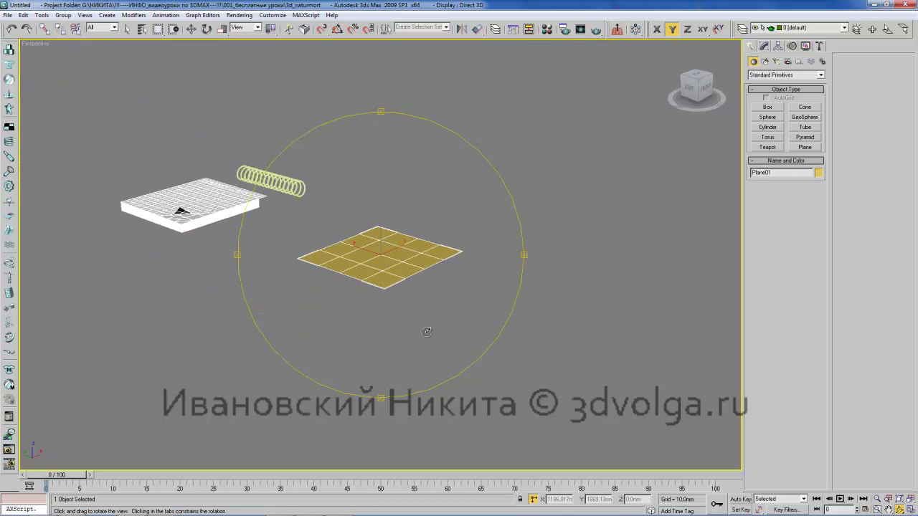
middle_drag(407, 266, 389, 274)
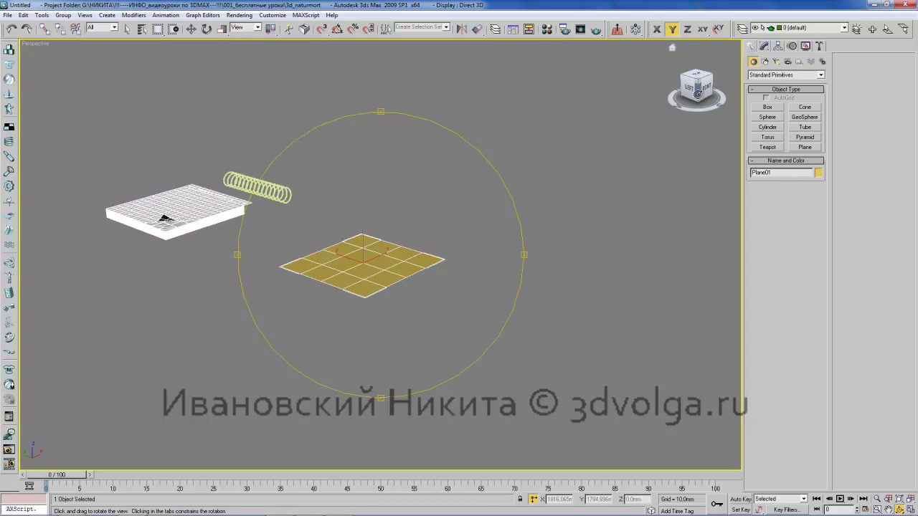
drag(636, 29, 636, 45)
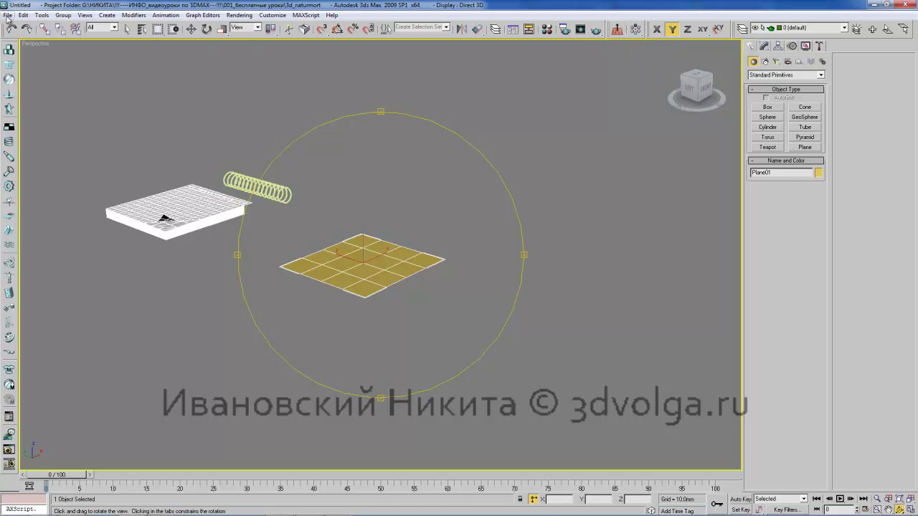
click(41, 15)
click(58, 134)
drag(411, 183, 578, 179)
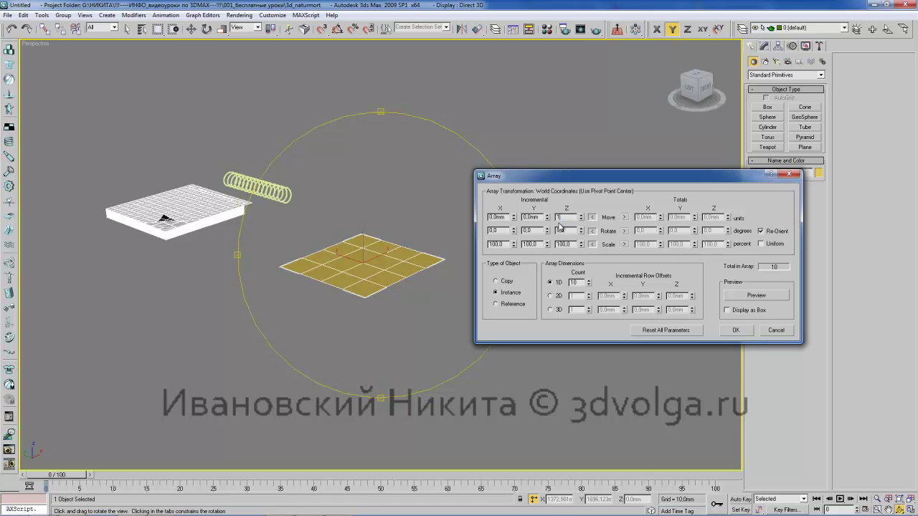
click(741, 294)
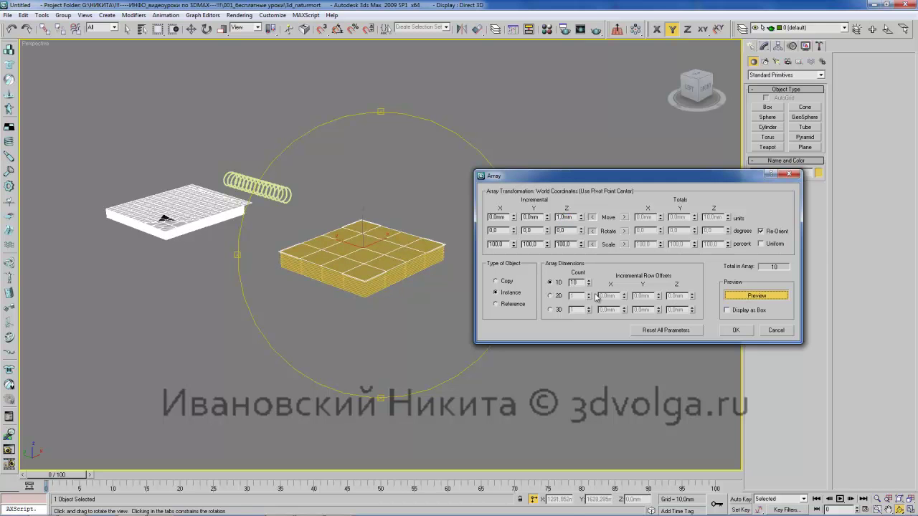
double_click(565, 216)
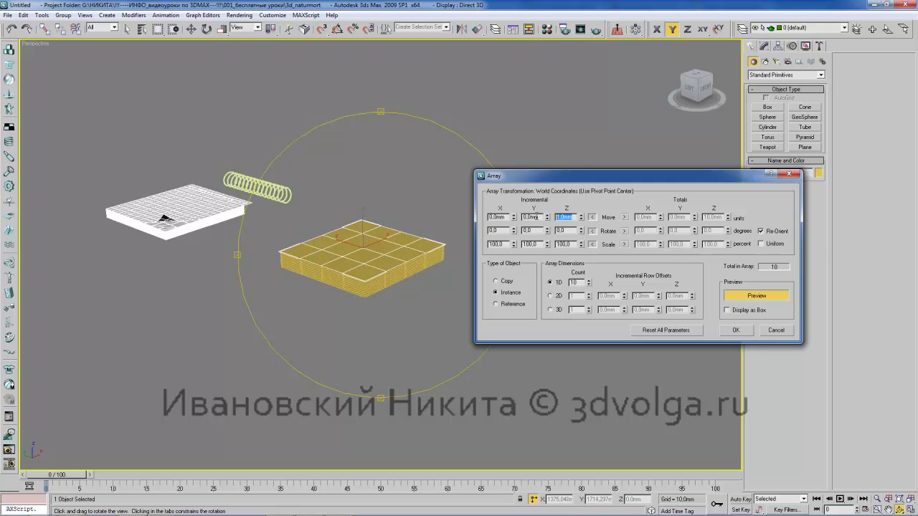
key(Return)
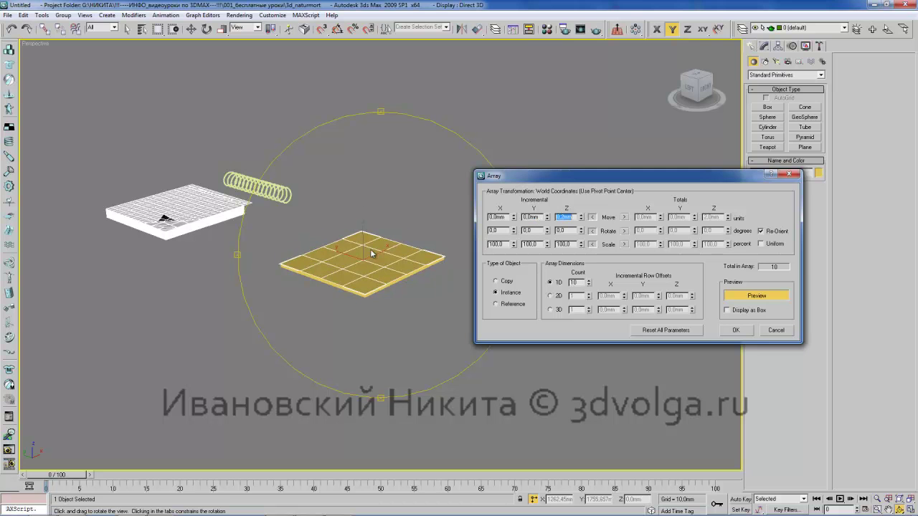
click(774, 330)
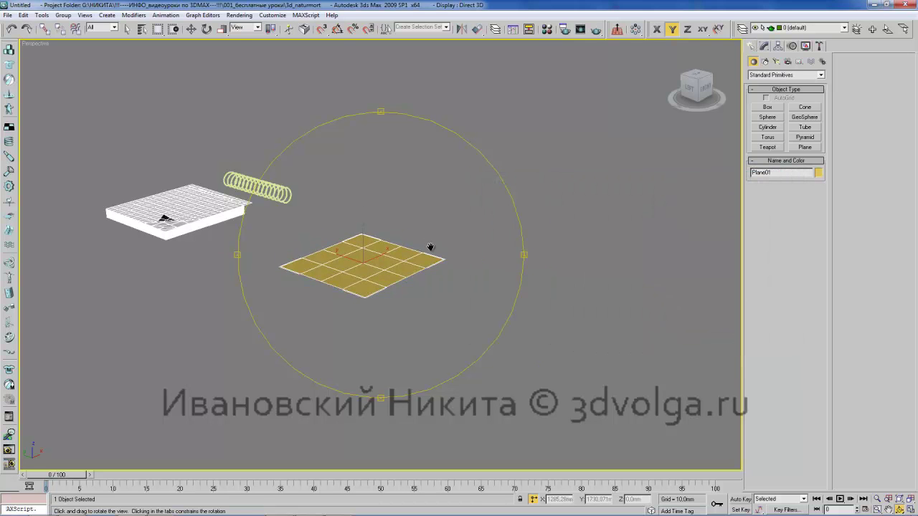
Step: Preview an array of the plane as instances with a 0.2 mm increment along Z
scroll(388, 293, up, 3)
drag(388, 292, 395, 235)
click(42, 15)
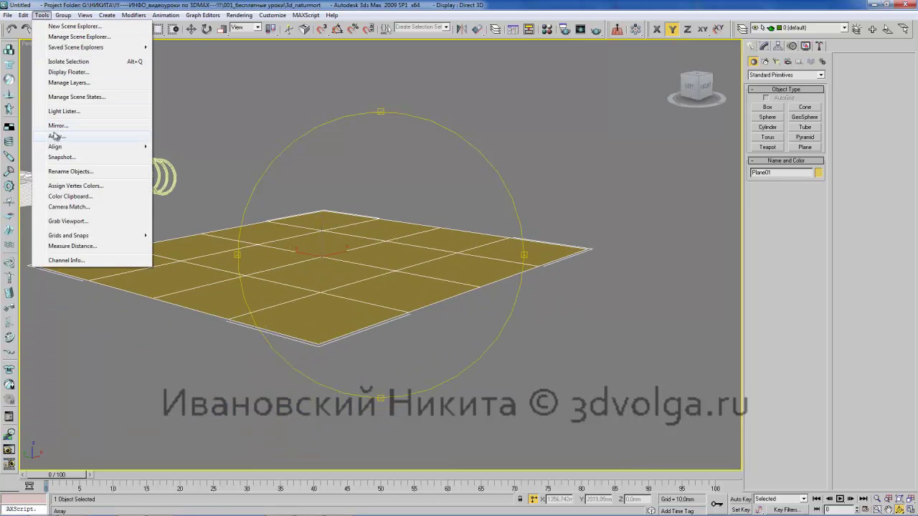
click(91, 136)
drag(405, 179, 649, 180)
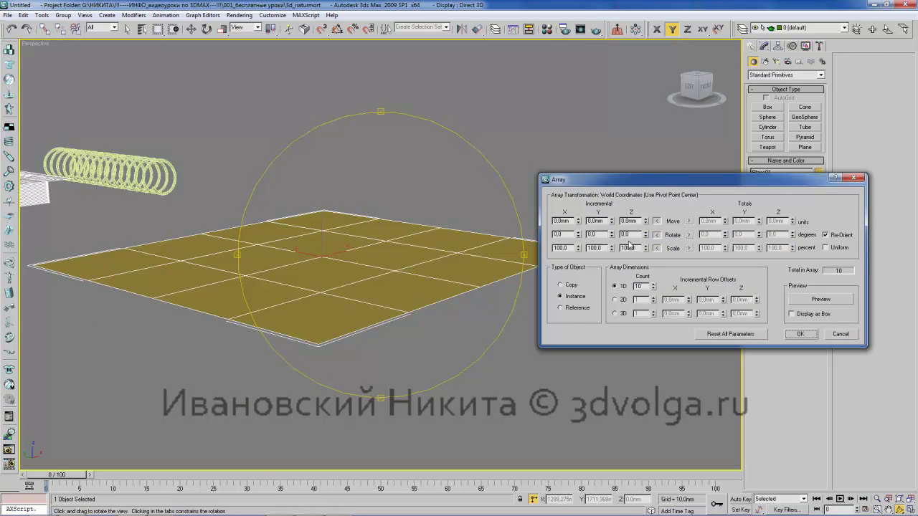
drag(637, 221, 625, 221)
text(5)
click(821, 299)
drag(638, 221, 611, 220)
text(0.2)
key(Return)
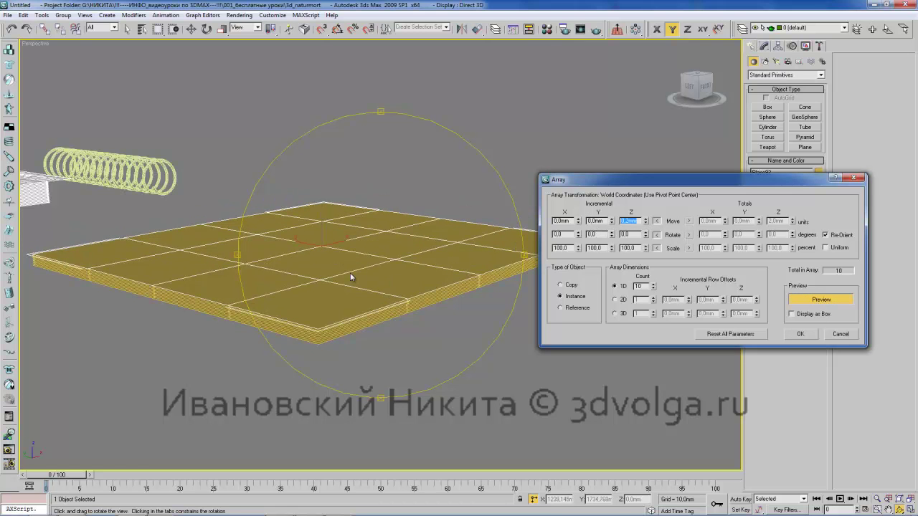
Step: Raise the array count to 161, create the stack of planes, and undo it
drag(654, 288, 659, 244)
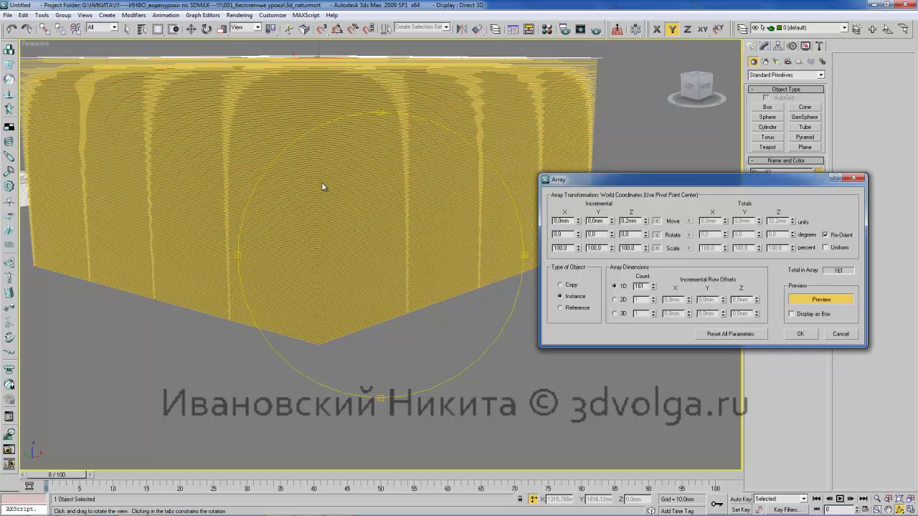
drag(621, 182, 576, 212)
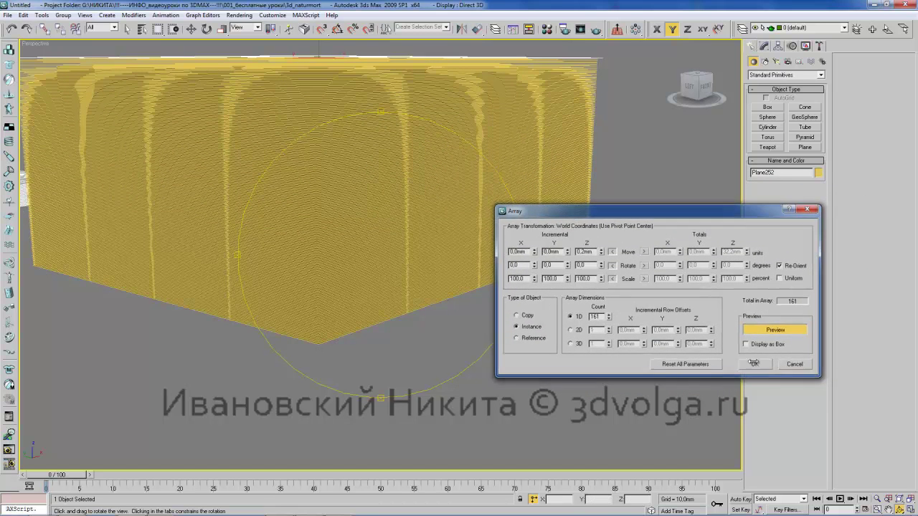
click(755, 365)
drag(401, 175, 410, 191)
scroll(406, 190, down, 5)
scroll(366, 180, down, 4)
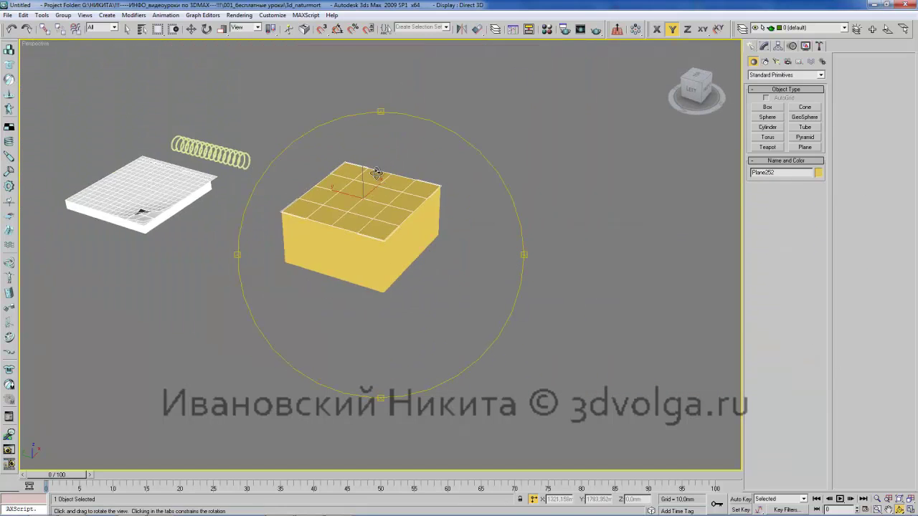
drag(366, 172, 443, 218)
key(ctrl+z)
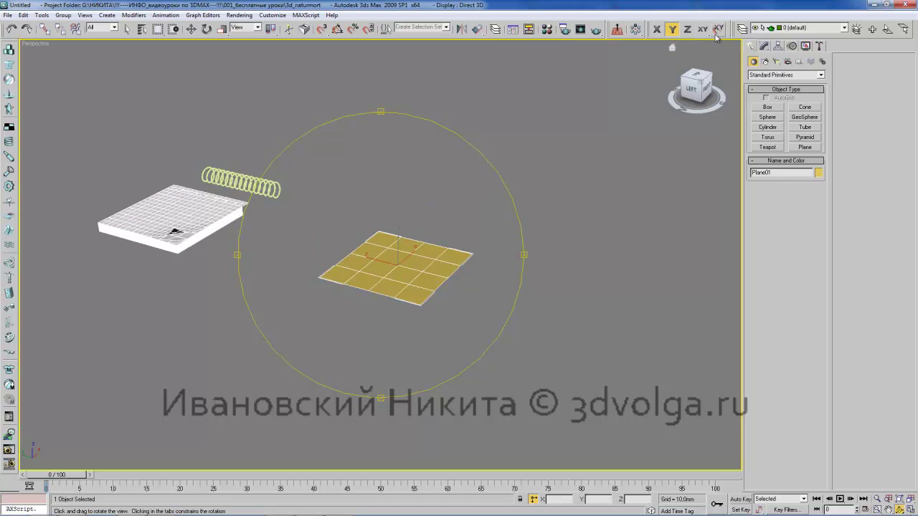
Step: Preview the plane array with a 90-degree incremental rotation about Y, and reset the Y rotation to 0
click(635, 29)
drag(480, 182, 660, 161)
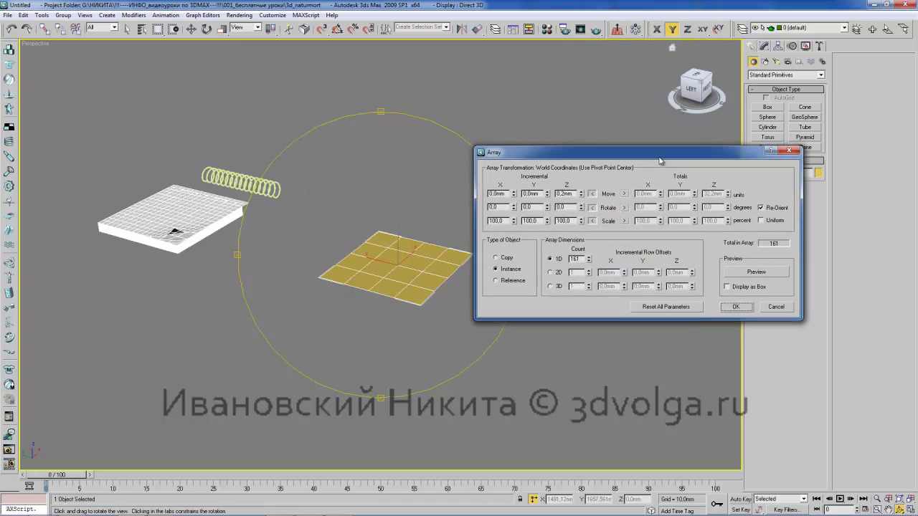
click(750, 274)
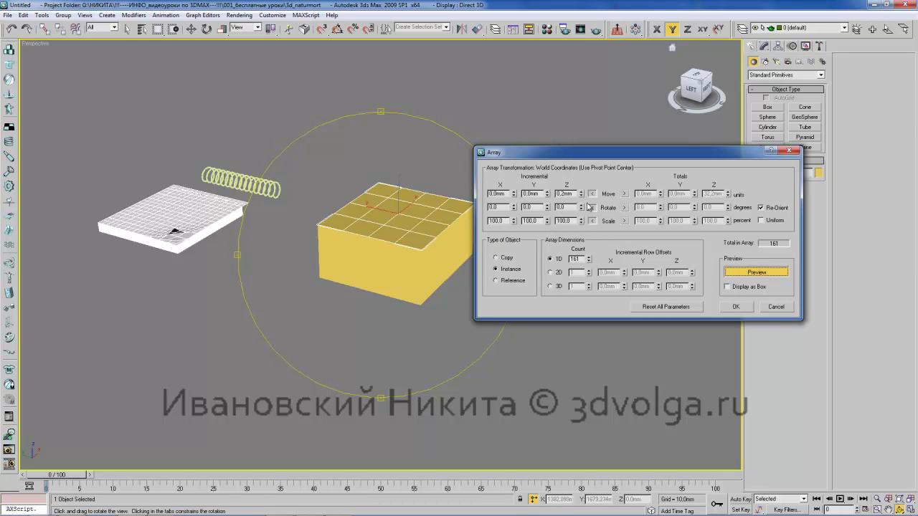
drag(536, 207, 511, 208)
text(90)
key(Return)
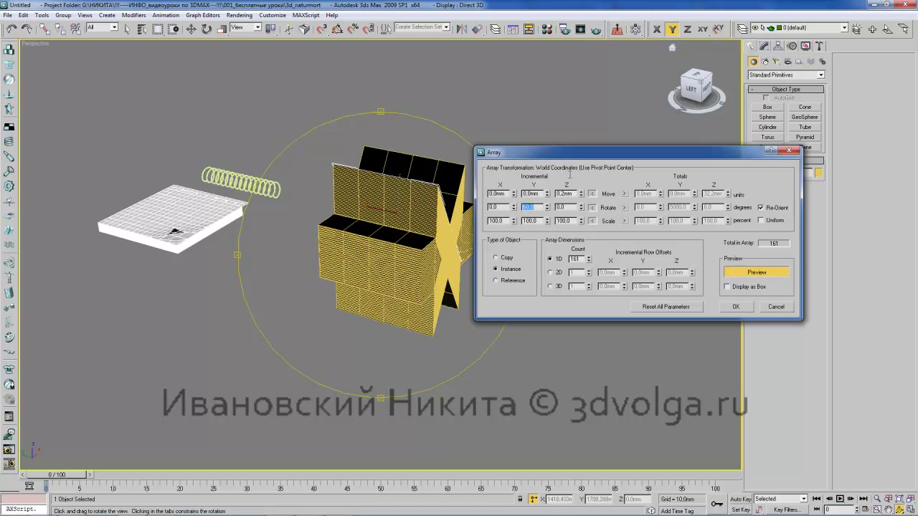
text(0)
key(Return)
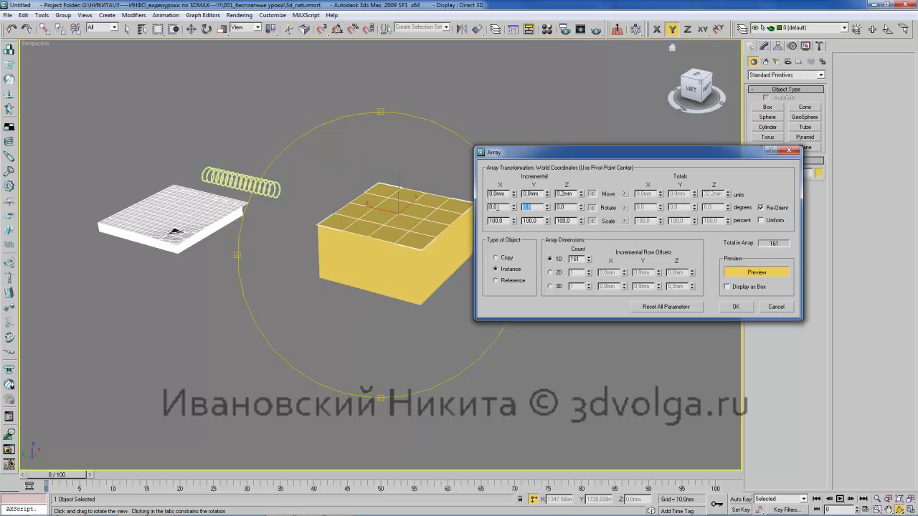
Step: Preview the plane array with a 50-degree incremental rotation about X, and reset the X rotation to 0
drag(498, 208, 473, 221)
text(50)
key(Return)
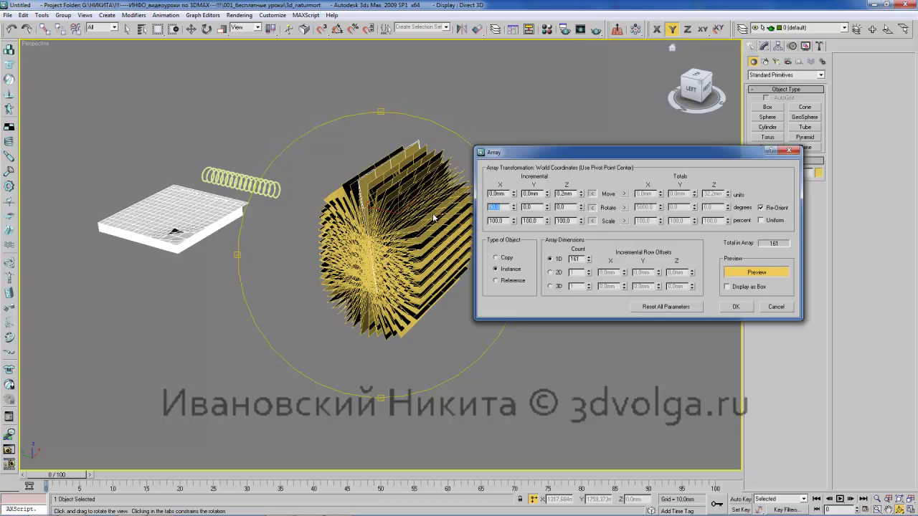
text(0)
key(Return)
Step: Preview the plane array with incremental rotations of 30 and 20 degrees about Z, and cancel the array
key(Tab)
key(Tab)
text(30)
key(Return)
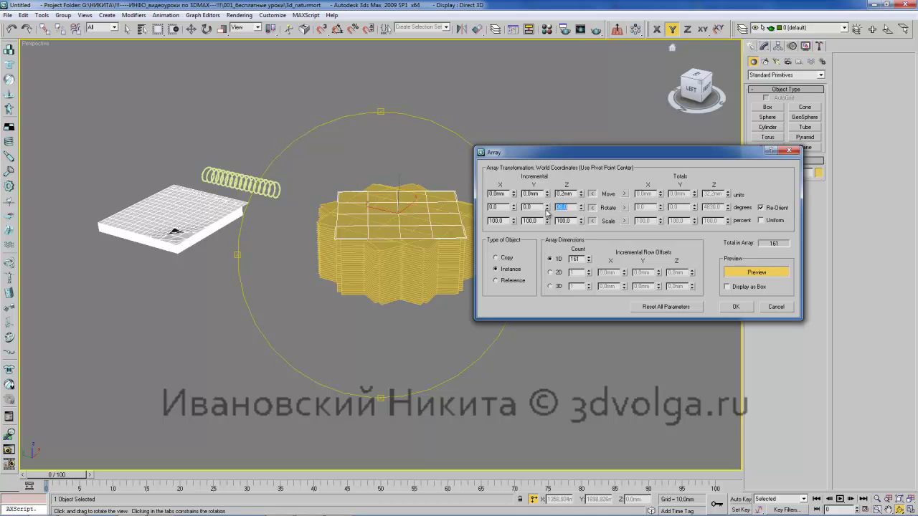
drag(524, 152, 589, 162)
click(631, 217)
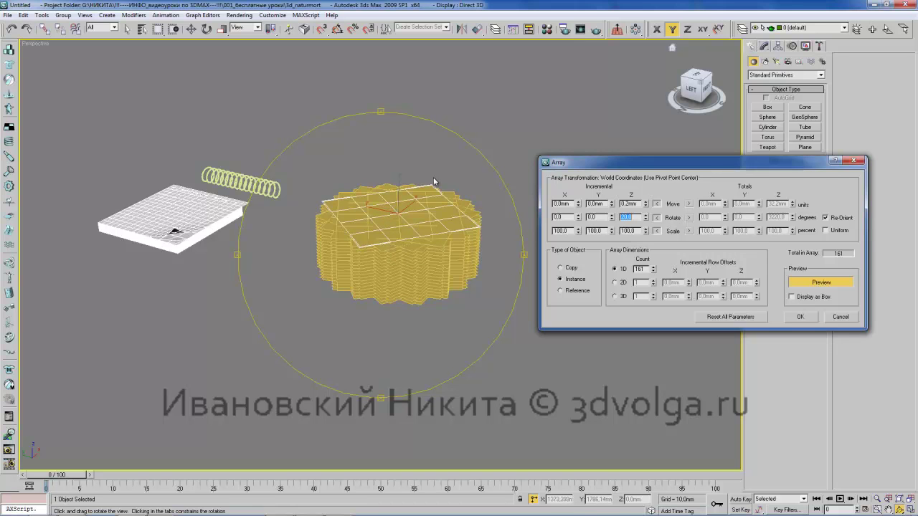
click(837, 317)
Step: Array the plane upward along Z as 40 instances with a 0.2 mm increment
drag(368, 241, 351, 230)
click(743, 29)
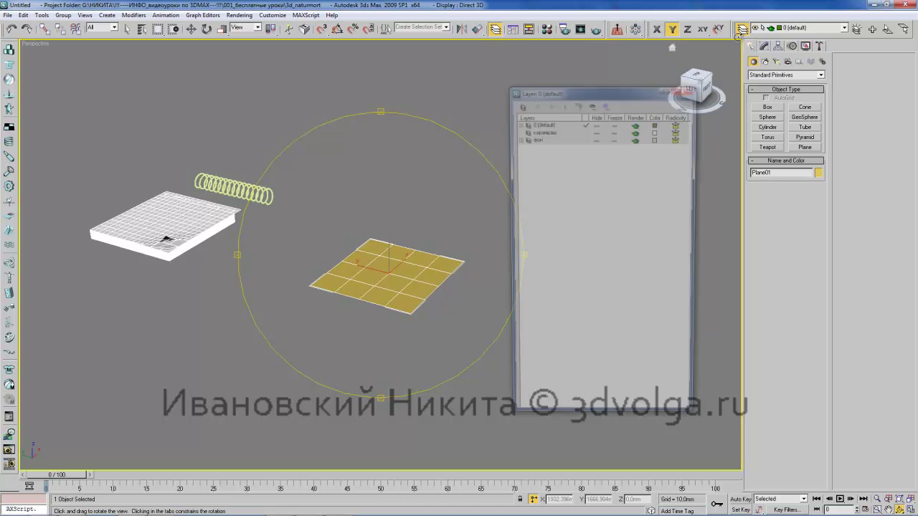
click(686, 89)
click(635, 29)
click(577, 296)
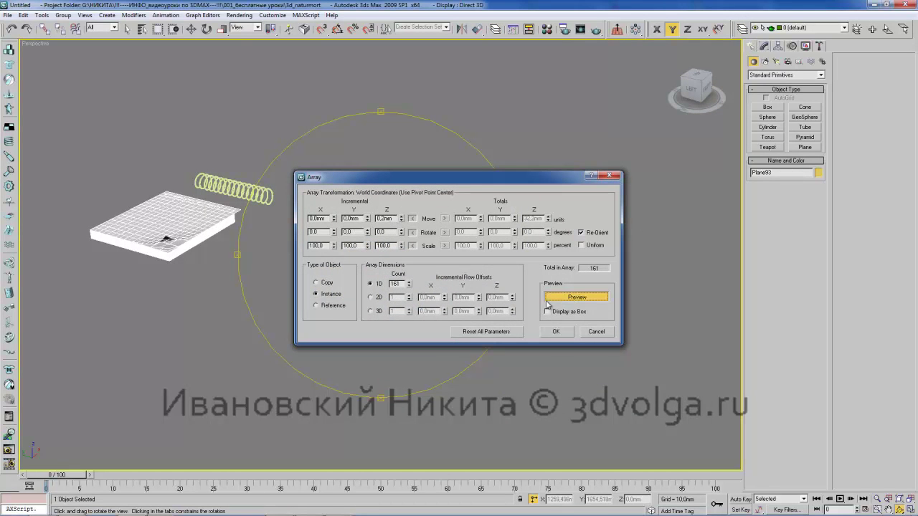
drag(459, 177, 711, 200)
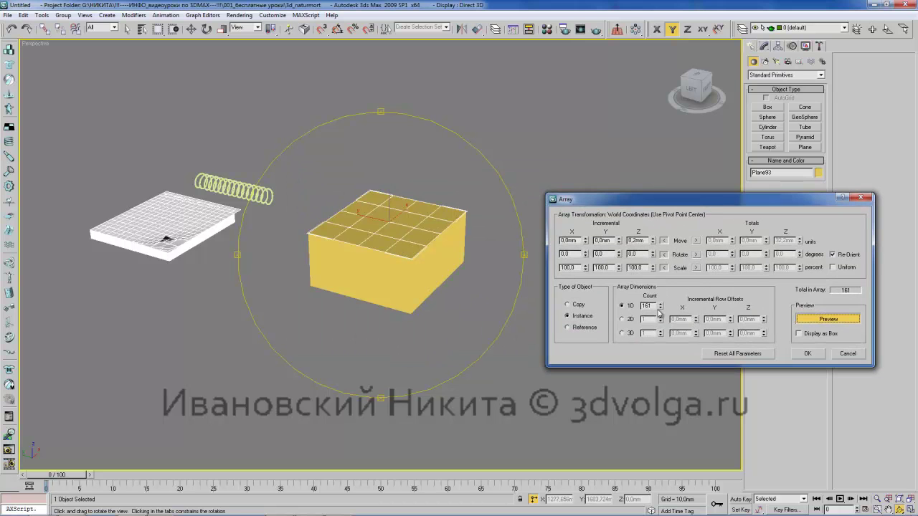
drag(654, 306, 621, 302)
text(40)
click(807, 353)
Step: Select the whole stack of yellow planes and group them
key(w)
drag(332, 197, 466, 339)
click(63, 15)
click(69, 26)
click(464, 278)
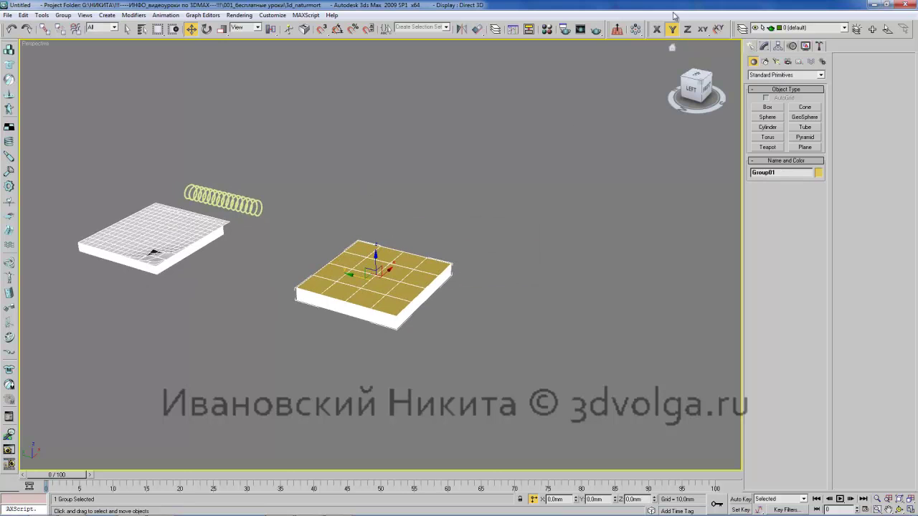
Step: Preview an array of 40 instances of the group with a 20-degree rotation about Z and a 20 mm Z increment
click(636, 28)
drag(466, 185, 674, 189)
double_click(594, 234)
text(20)
double_click(593, 221)
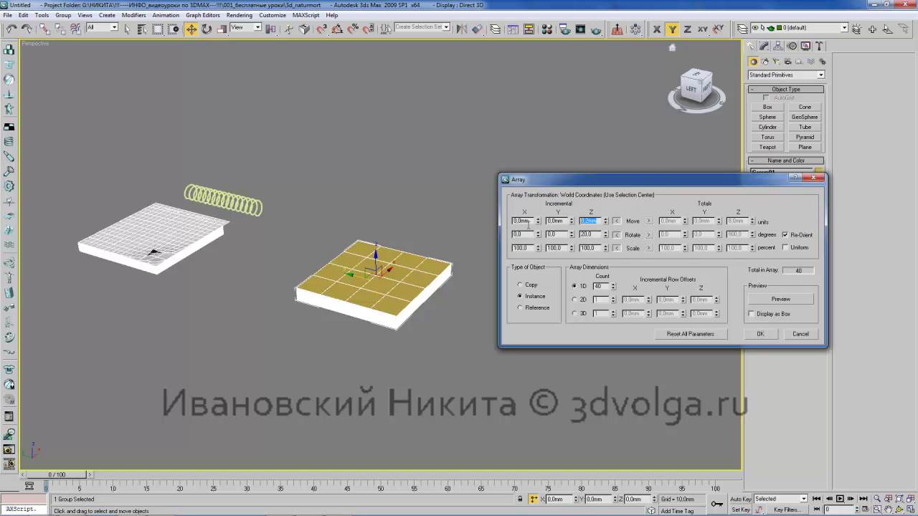
click(783, 300)
double_click(590, 221)
text(20)
key(Return)
Step: Reduce the group array's Z increment to 10, 5 and 3 mm in the preview, and cancel the array
text(10)
key(Return)
text(5)
key(Return)
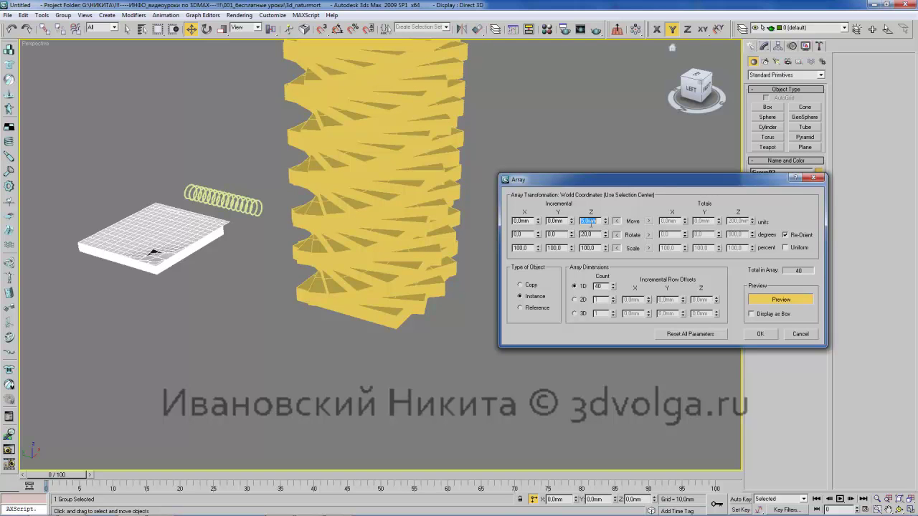
text(3)
key(Return)
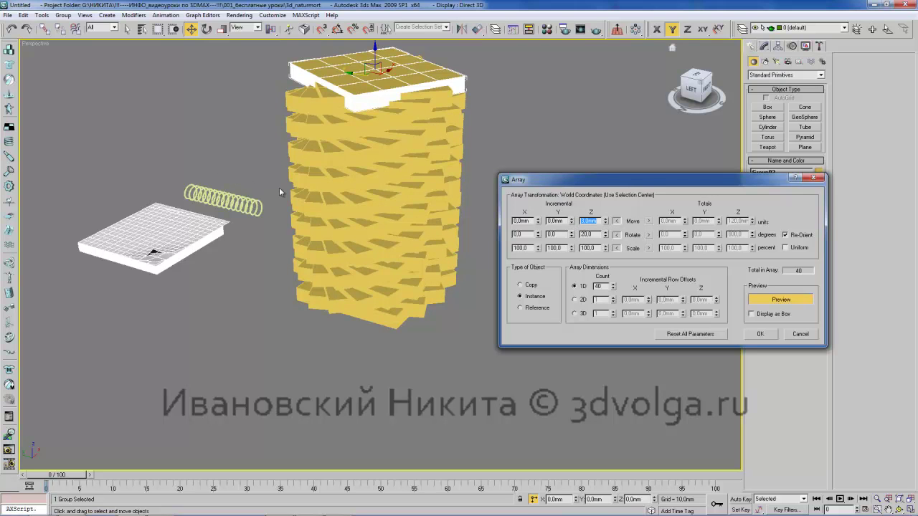
drag(524, 180, 438, 191)
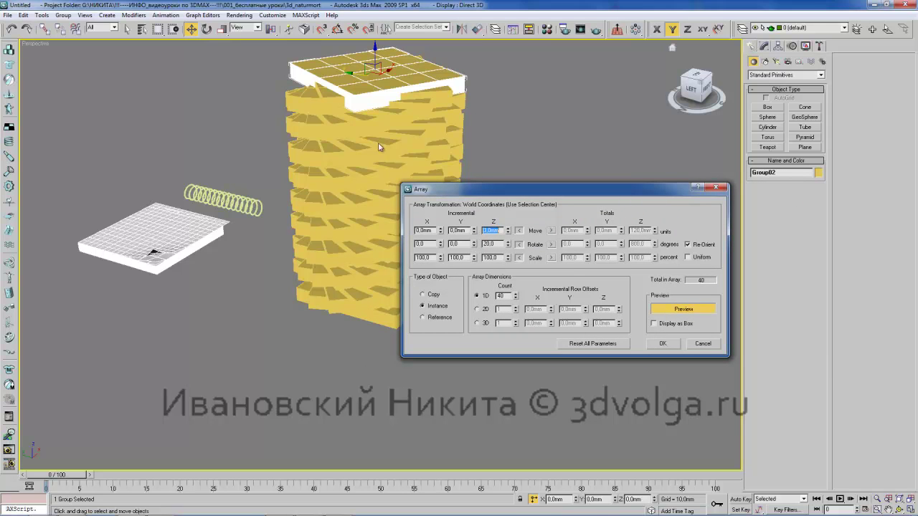
click(702, 344)
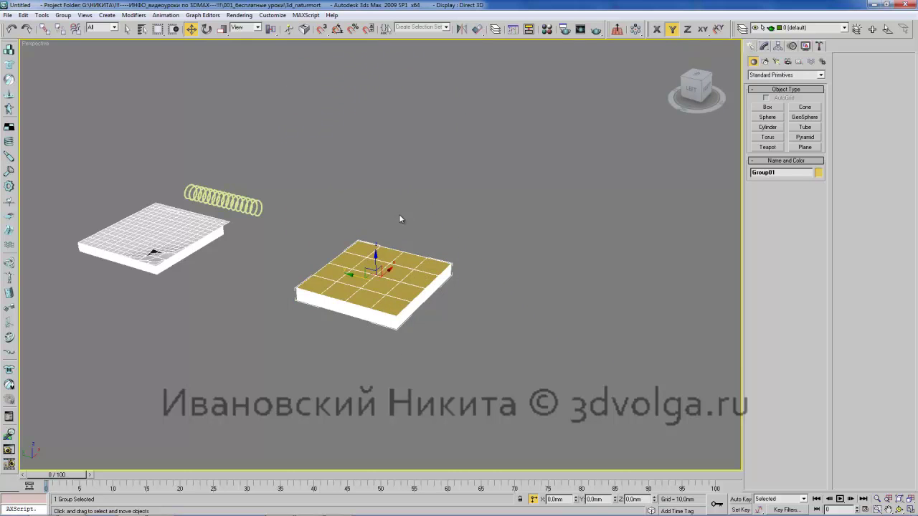
Step: Examine the grouped page block against the finished notebook in the Perspective, Left and Front views
click(440, 232)
click(421, 267)
key(z)
alt+middle_drag(452, 214, 333, 188)
mouse_move(439, 222)
mouse_down()
mouse_move(440, 237)
mouse_move(436, 230)
mouse_up()
middle_drag(417, 243, 402, 231)
drag(401, 233, 426, 255)
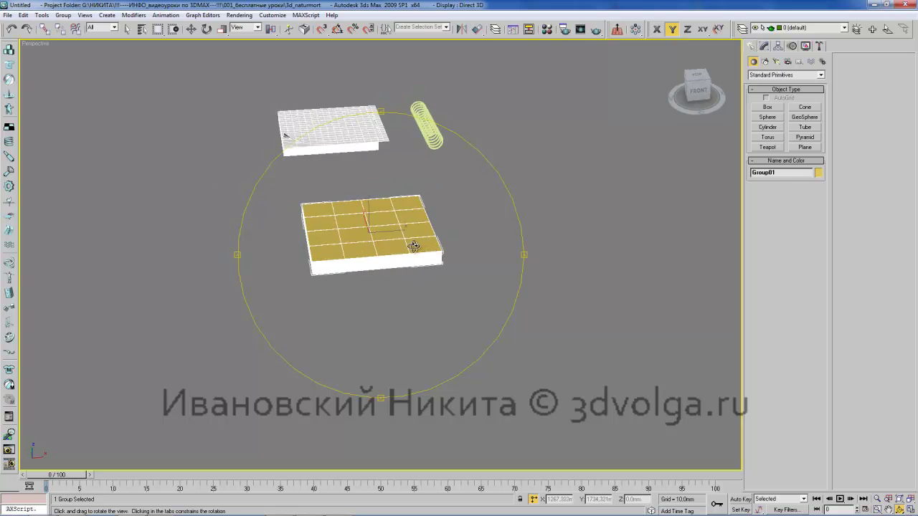
key(l)
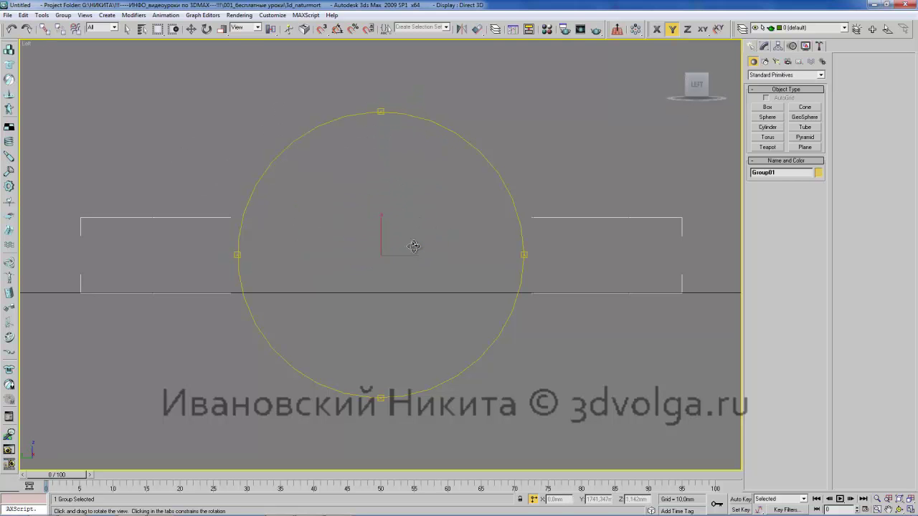
key(f)
key(w)
drag(474, 184, 628, 265)
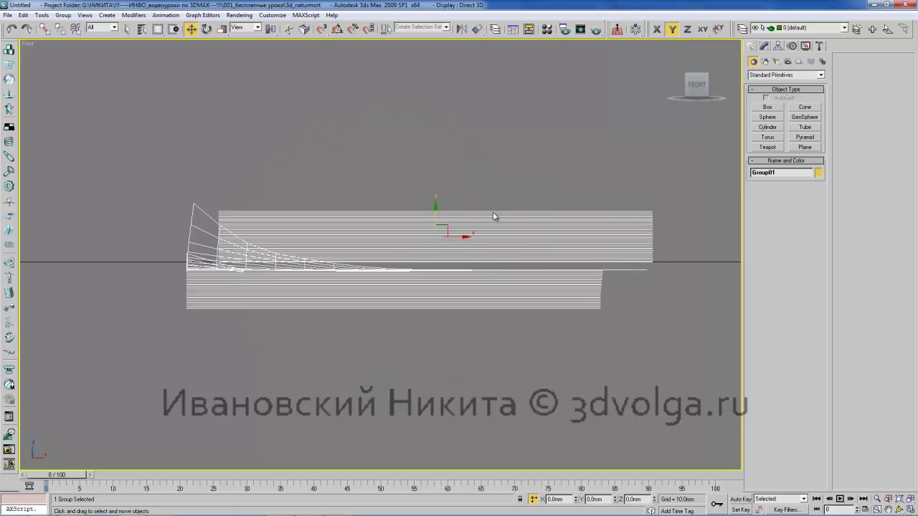
Step: Move the grouped stack of planes straight up in the Front view, clear of the finished notebook
drag(438, 215, 438, 93)
middle_drag(440, 120, 464, 201)
click(233, 183)
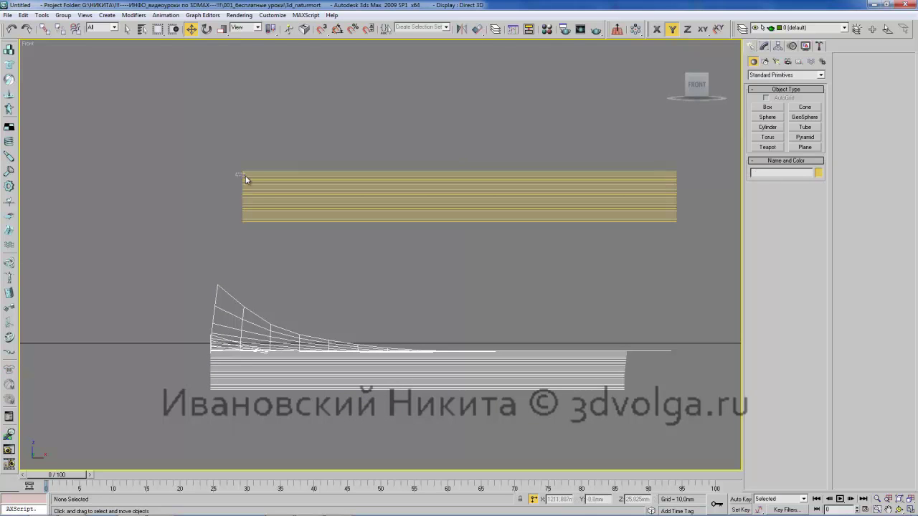
click(243, 177)
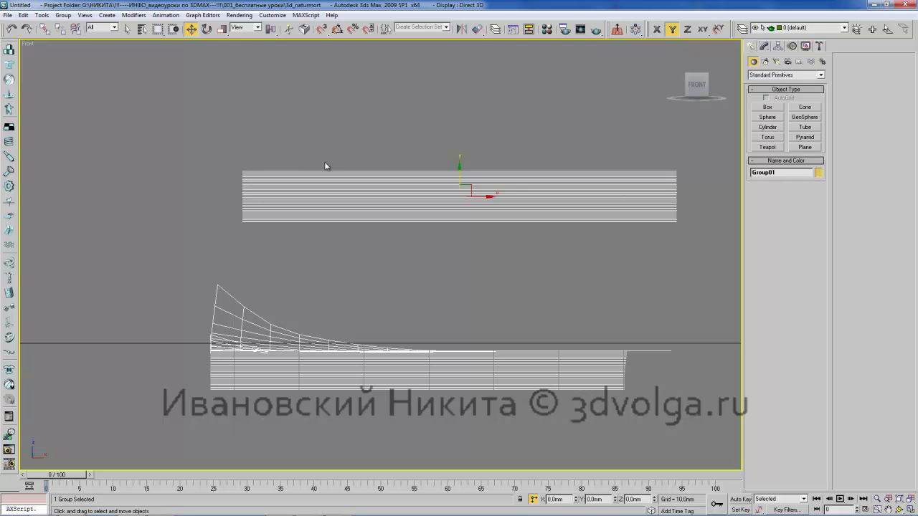
click(321, 140)
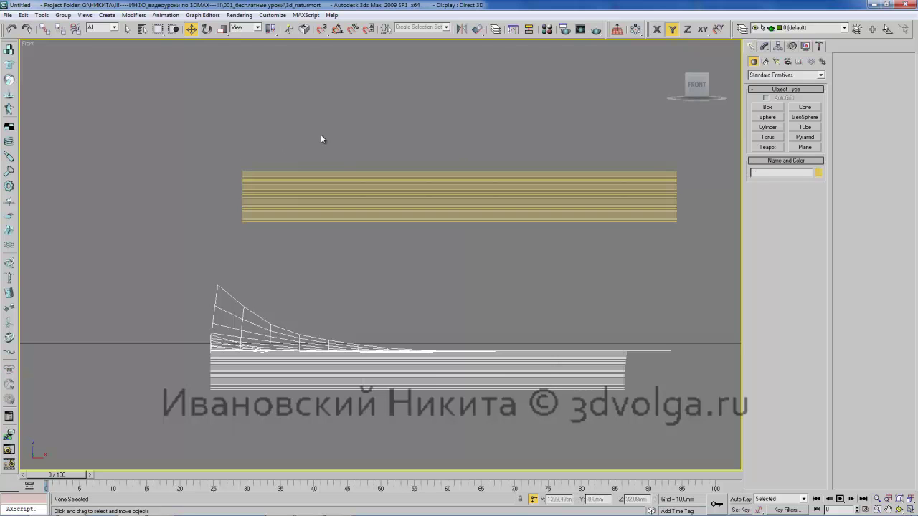
click(347, 174)
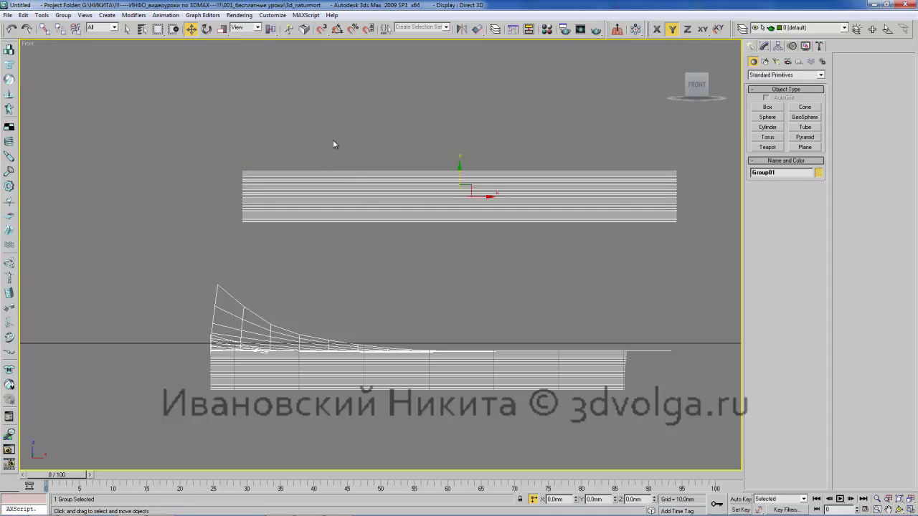
click(340, 147)
Step: Ungroup the raised stack and isolate all of its separate planes
click(417, 171)
click(63, 15)
click(77, 35)
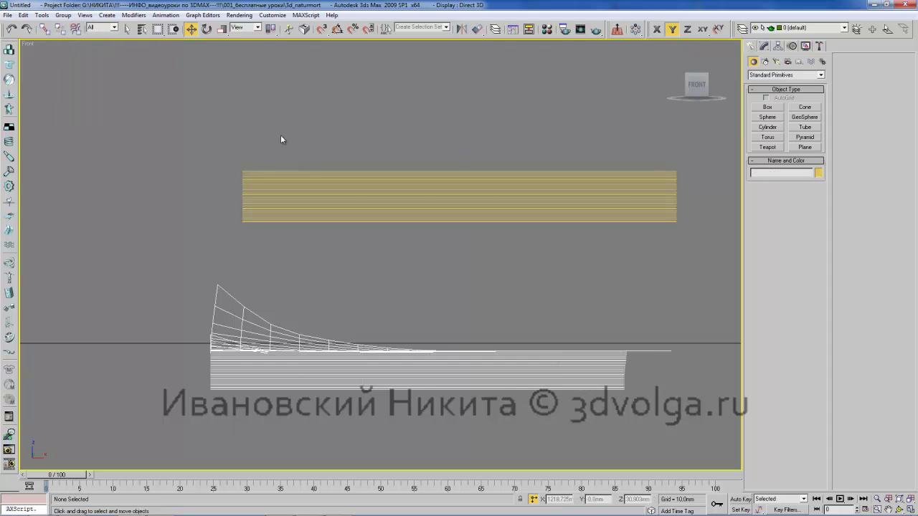
click(304, 172)
drag(277, 142, 372, 239)
key(alt+q)
middle_drag(332, 169, 413, 162)
Step: Convert all the isolated planes to Editable Poly and deselect them
right_click(366, 232)
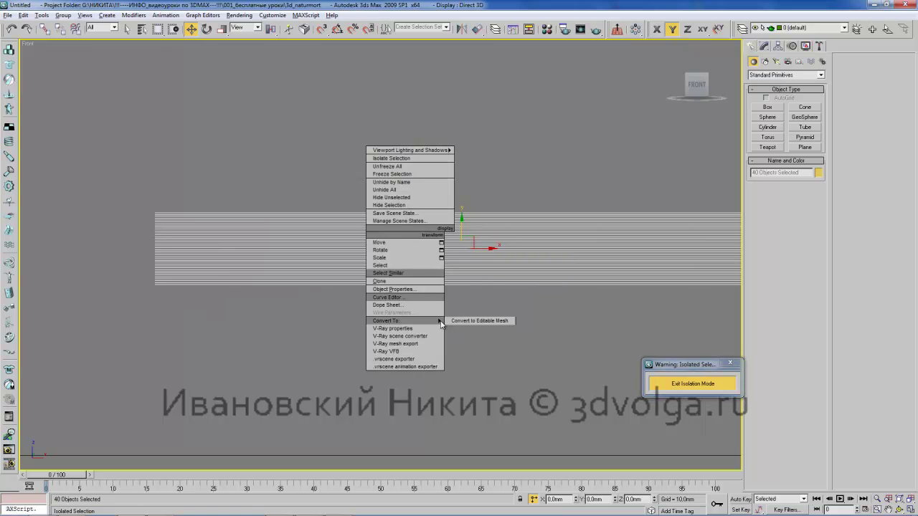
click(460, 329)
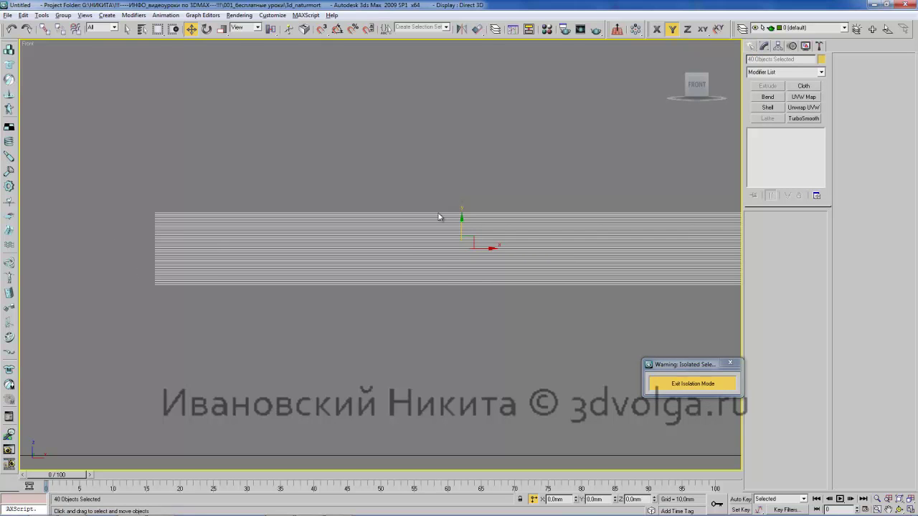
click(507, 161)
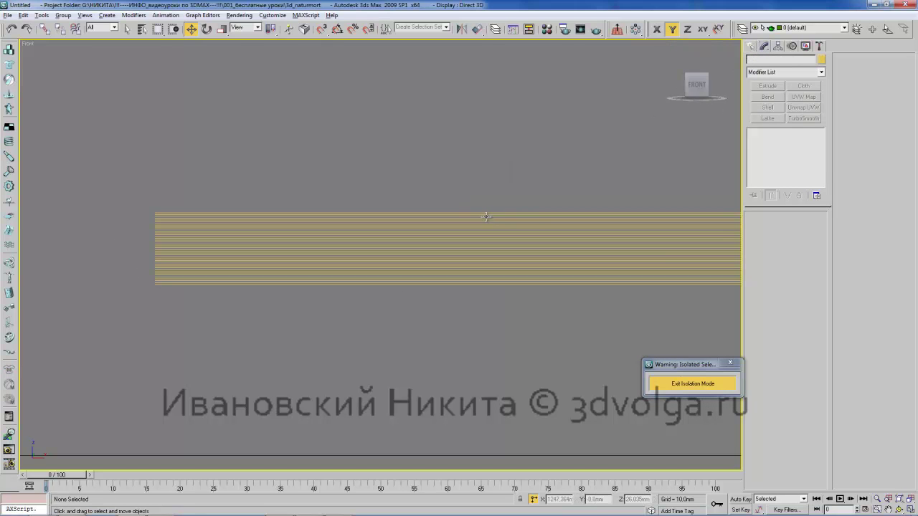
Step: Attach all the other planes to the top plane so the page stack is one Editable Poly
click(486, 215)
click(858, 355)
click(866, 355)
click(257, 137)
scroll(276, 199, down, 8)
shift+click(277, 227)
click(525, 248)
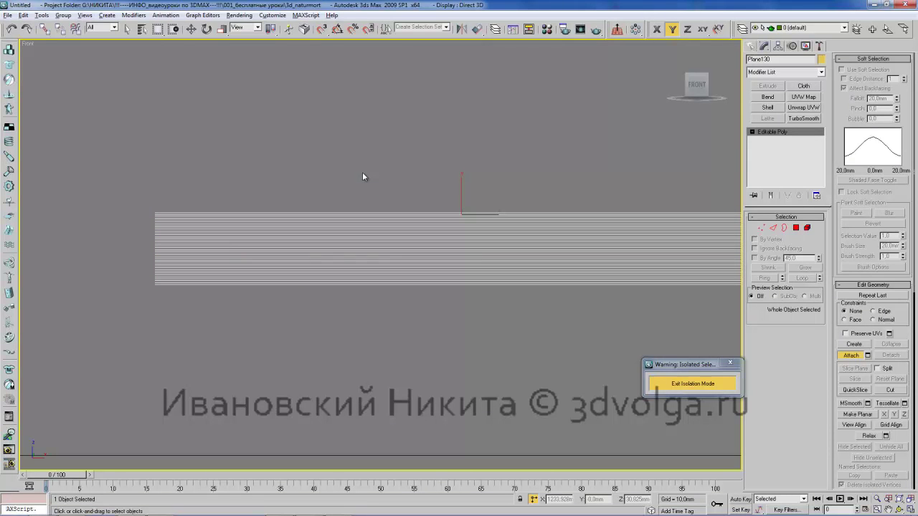
middle_drag(353, 185, 406, 192)
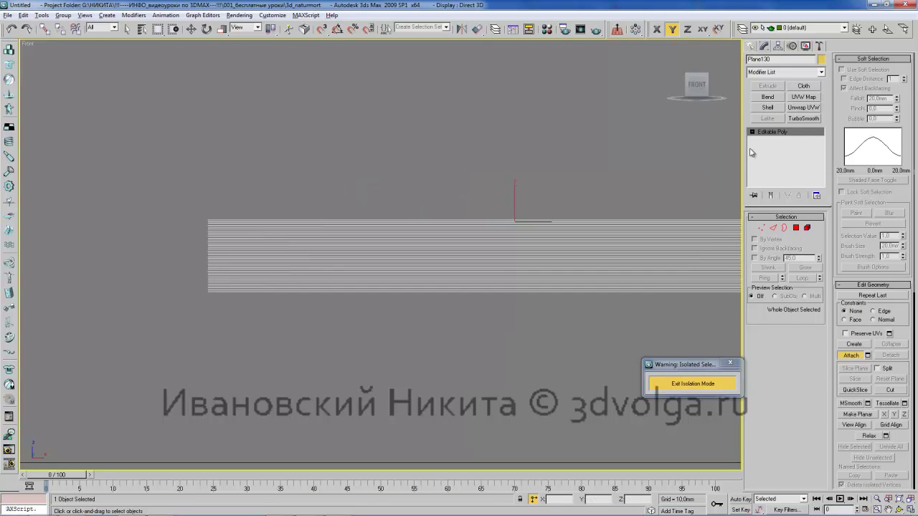
key(w)
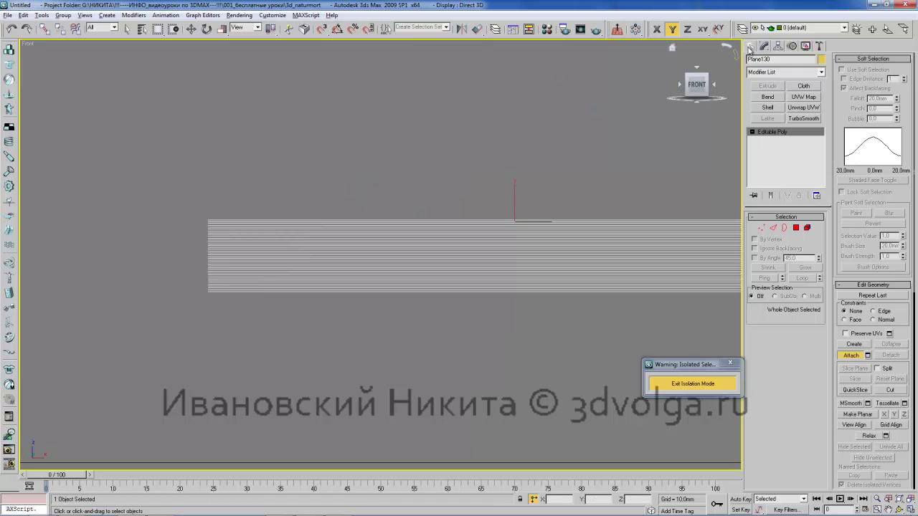
Step: Draw a Helix spline about 5 mm in radius and 4.8 mm high, centred on the page block's end edge in the Front view
click(751, 46)
middle_drag(560, 162, 494, 158)
middle_drag(585, 177, 551, 158)
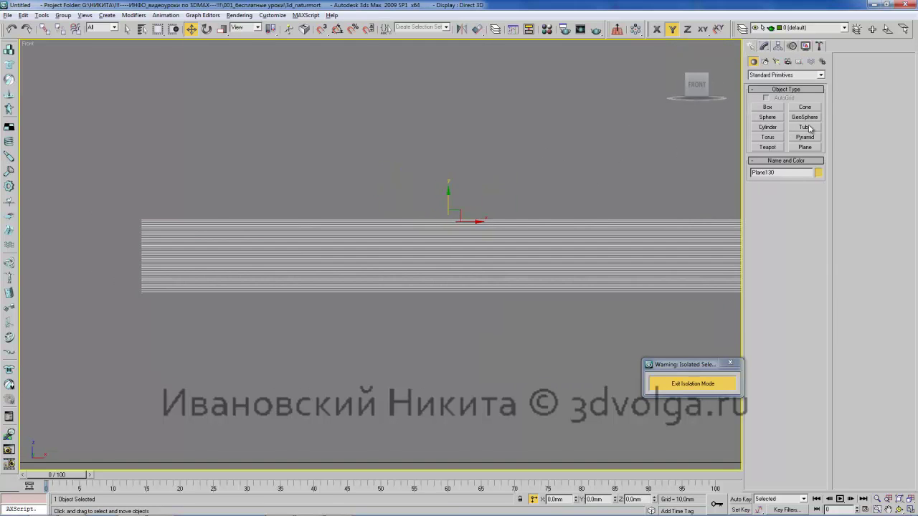
click(765, 62)
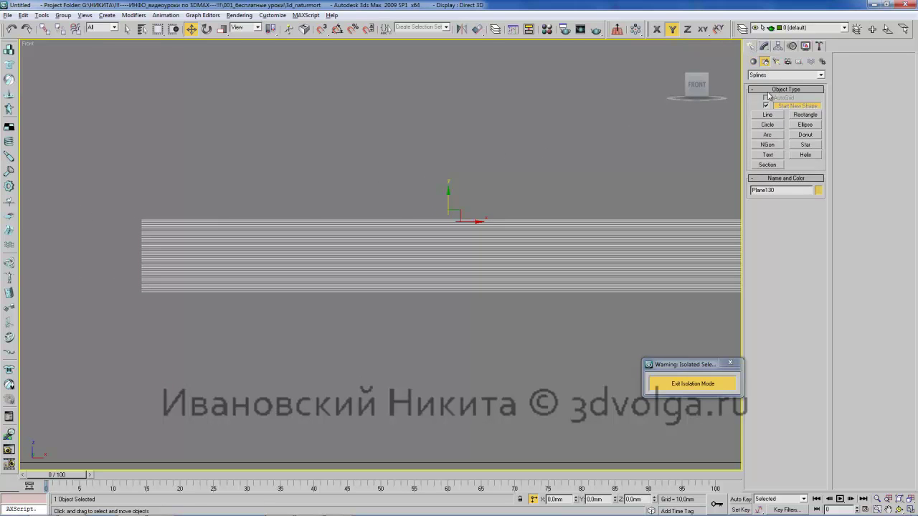
click(804, 156)
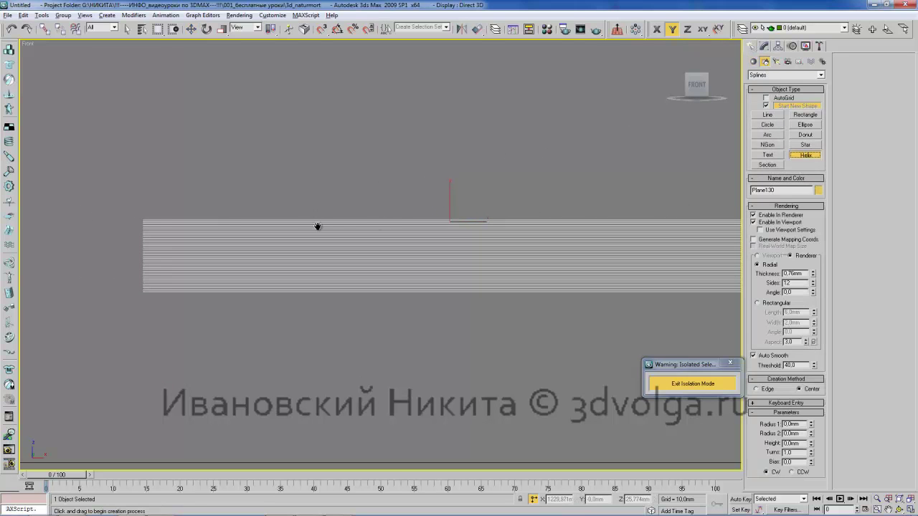
middle_drag(308, 226, 354, 226)
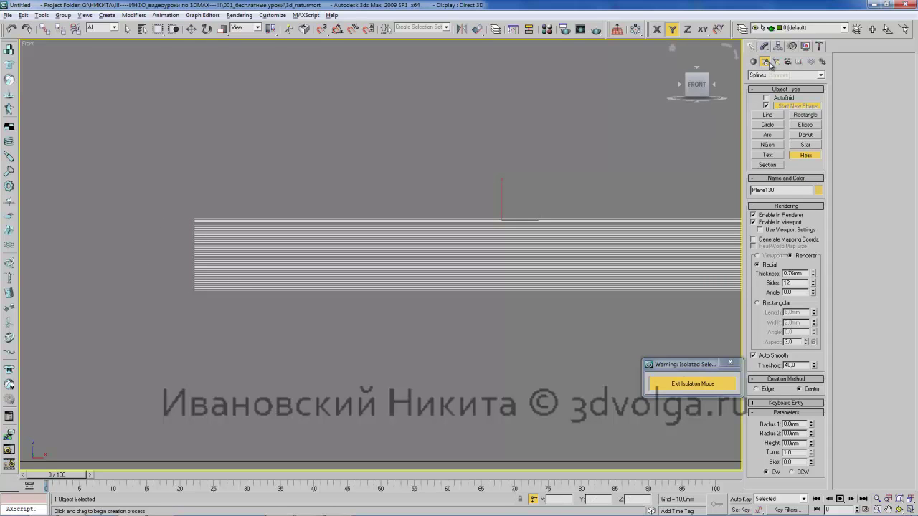
drag(195, 255, 220, 214)
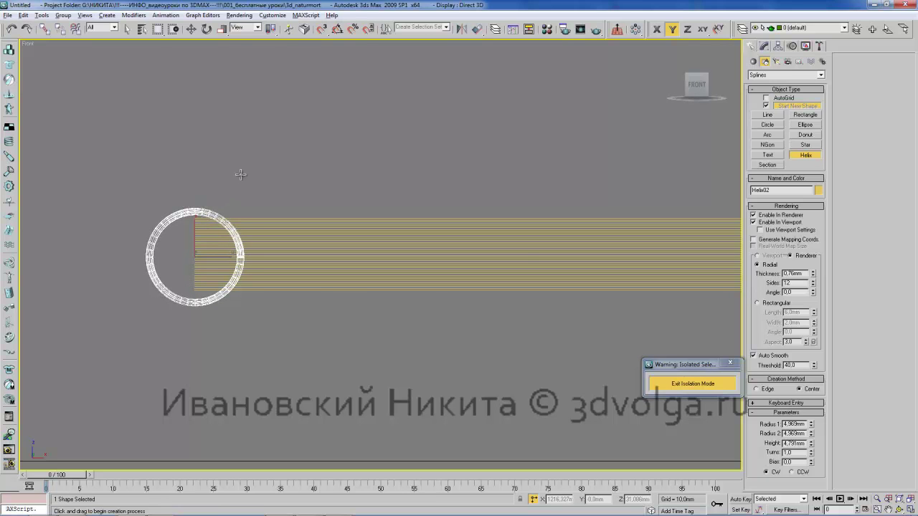
Step: Set the helix to about 12 turns and a height of about 63 mm so it spans the page block's edge
alt+middle_drag(330, 298, 365, 210)
scroll(366, 211, down, 2)
key(alt+a)
middle_drag(537, 147, 383, 256)
click(407, 257)
click(198, 245)
key(z)
scroll(401, 262, down, 5)
click(765, 45)
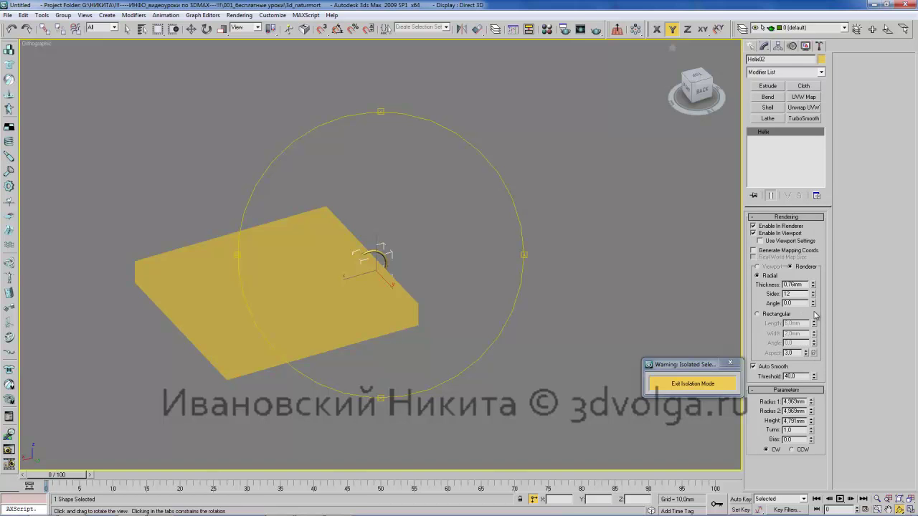
drag(814, 432, 801, 244)
drag(810, 424, 816, 360)
Step: Move the helix along its Y axis to line it up with the page block's binding edge
key(w)
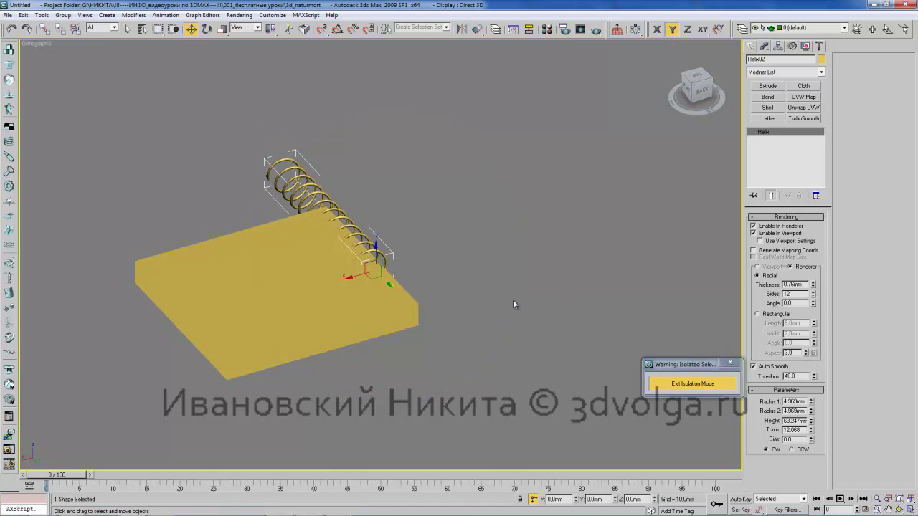
drag(390, 285, 415, 334)
mouse_move(462, 327)
alt+middle_down()
mouse_move(449, 328)
mouse_move(471, 306)
mouse_move(472, 316)
alt+middle_up()
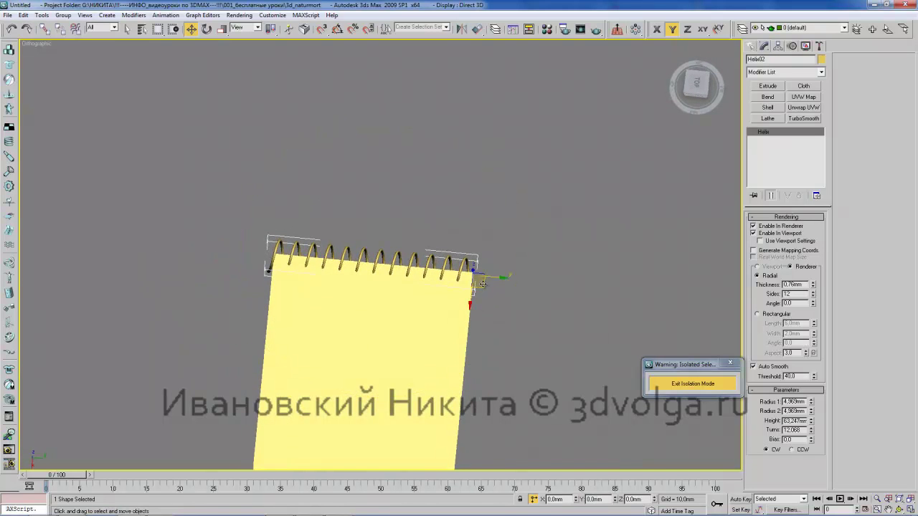
drag(494, 276, 497, 278)
alt+middle_drag(517, 323, 442, 231)
Step: Rotate the helix about its long axis and scale it slightly along its length to fit the page block's width
key(e)
drag(477, 263, 467, 328)
key(r)
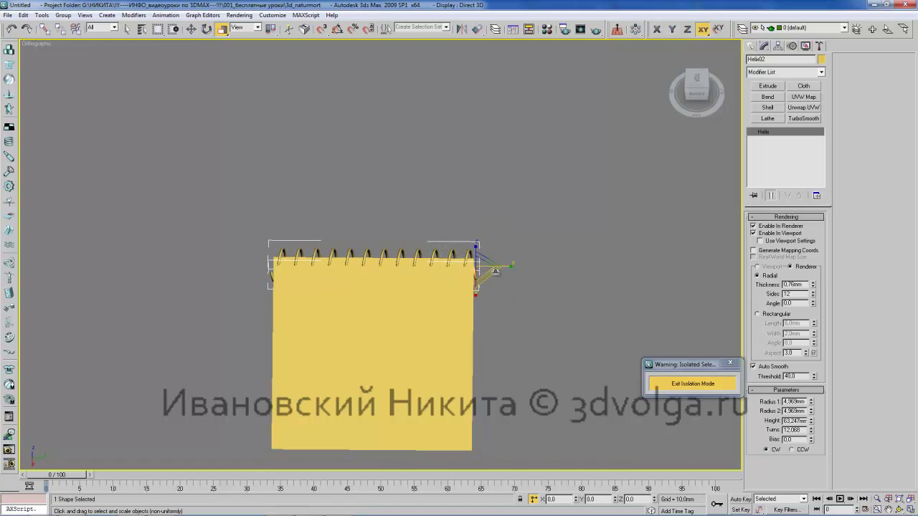
drag(504, 265, 506, 268)
key(w)
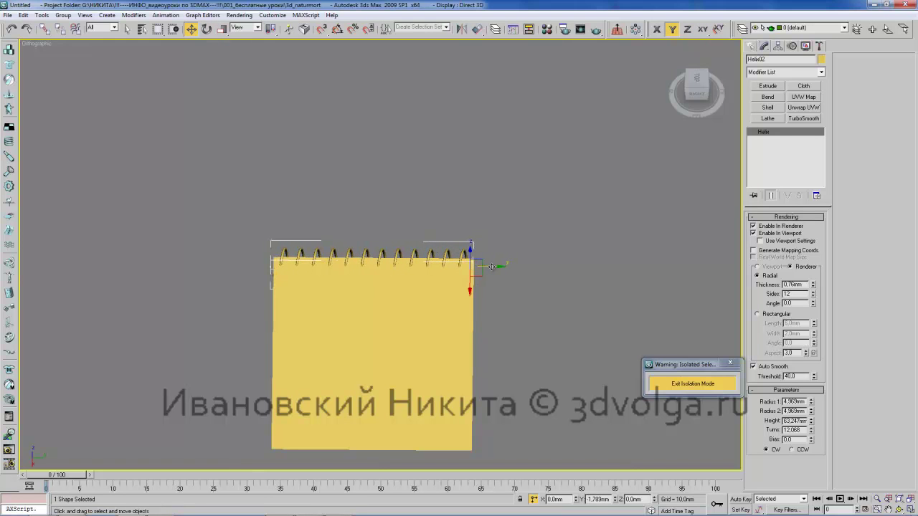
key(e)
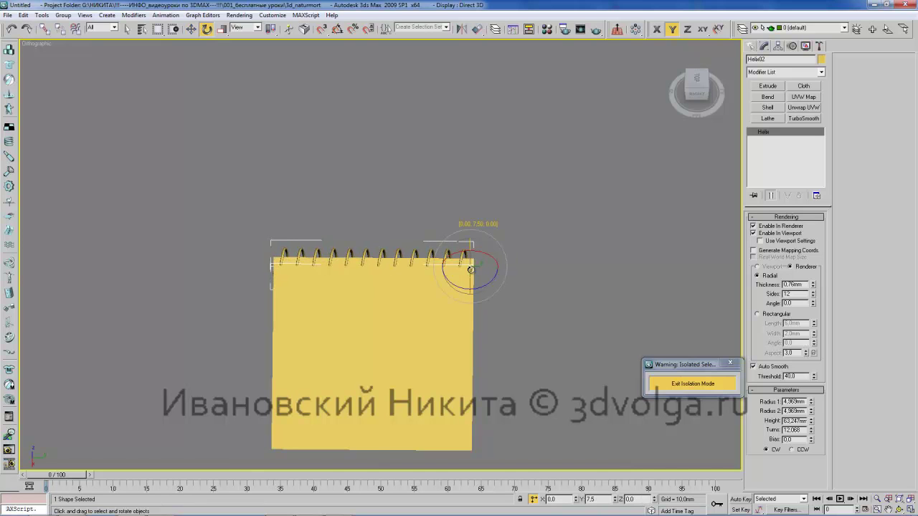
Step: Examine from several angles how the spiral coils pass through the page block's edge
key(ctrl+r)
drag(478, 226, 444, 287)
key(w)
key(ctrl+r)
middle_drag(445, 288, 469, 230)
scroll(459, 239, down, 2)
drag(459, 238, 412, 228)
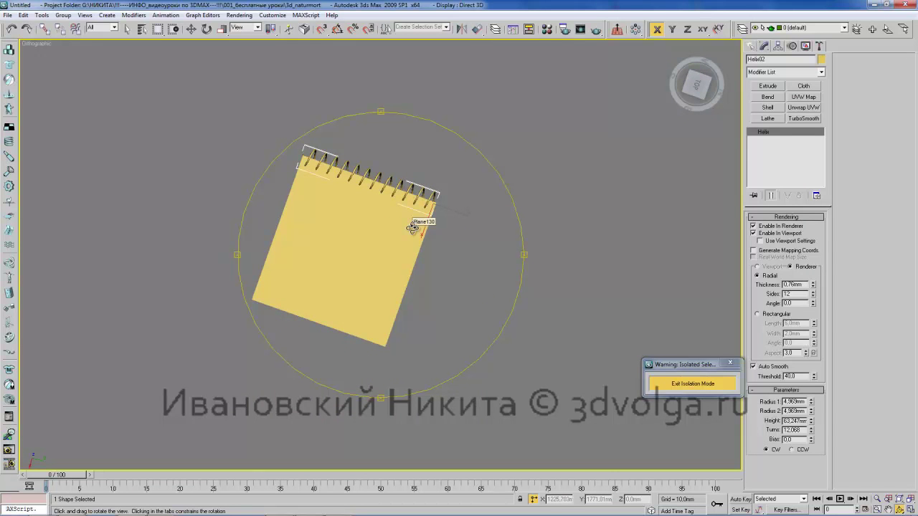
drag(339, 222, 389, 167)
scroll(383, 194, up, 4)
middle_drag(383, 194, 371, 248)
scroll(371, 248, down, 2)
drag(371, 248, 360, 231)
scroll(375, 215, up, 4)
middle_drag(375, 212, 388, 236)
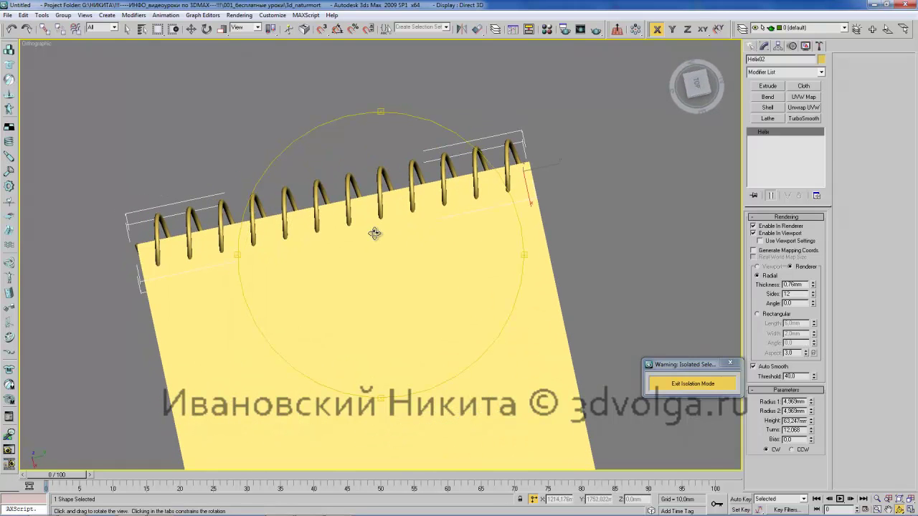
drag(354, 239, 426, 213)
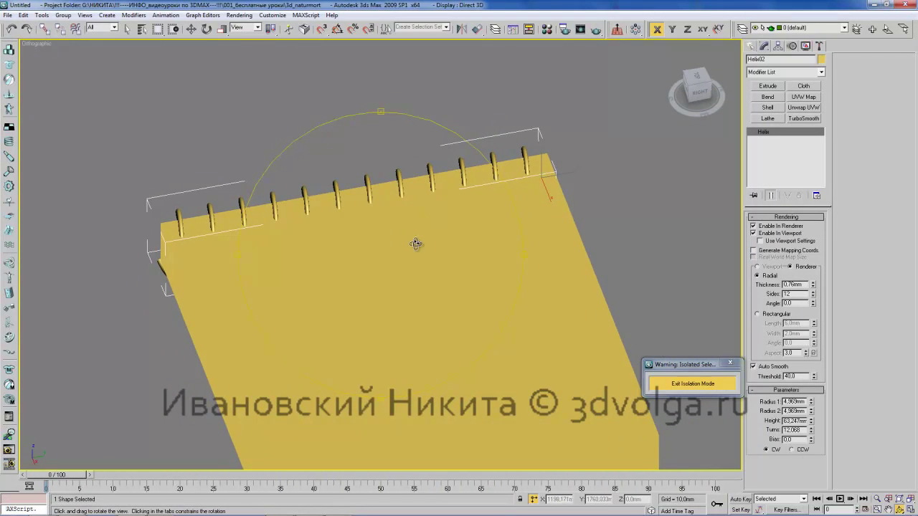
drag(361, 222, 382, 219)
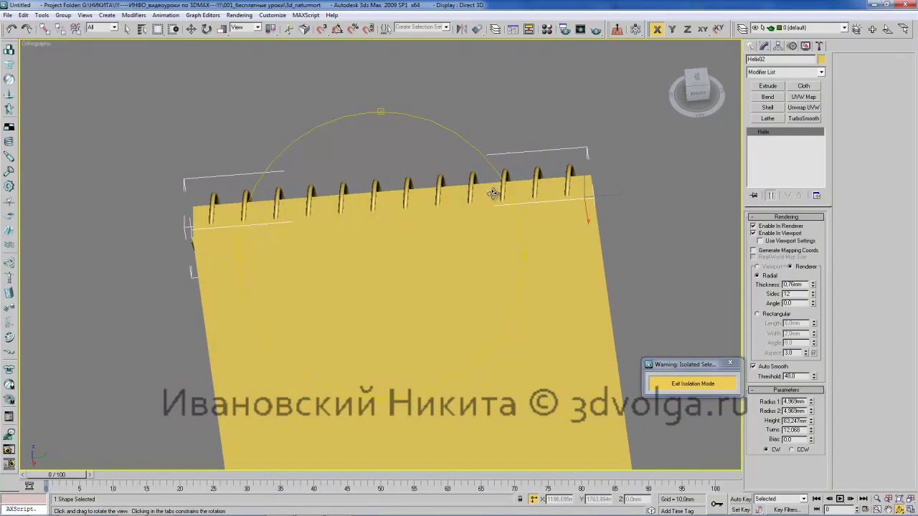
Step: Draw a cylinder about 2.4 mm in radius where the first coil enters the pages, using the Top view in wireframe
key(t)
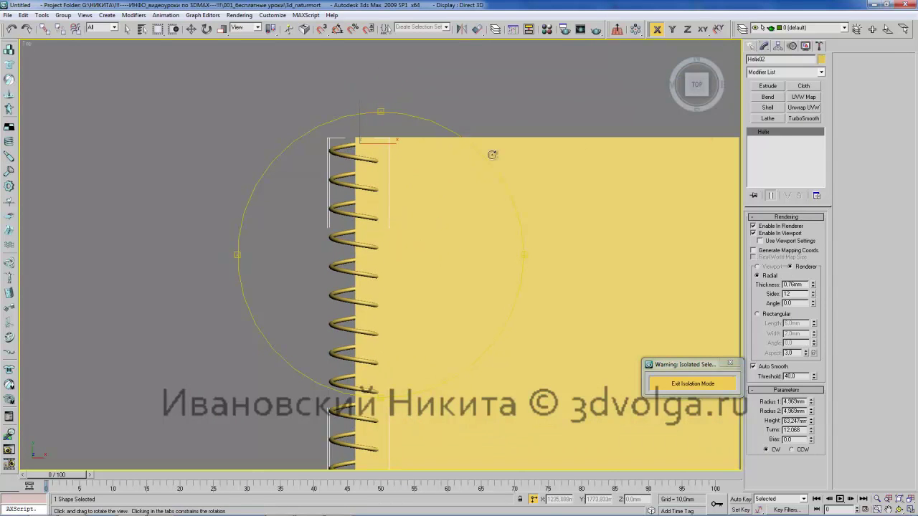
click(750, 47)
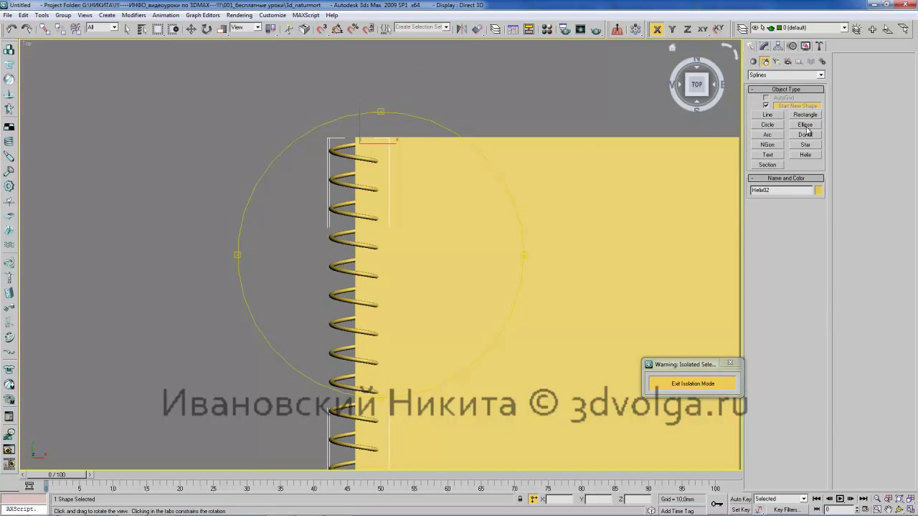
click(753, 62)
click(768, 127)
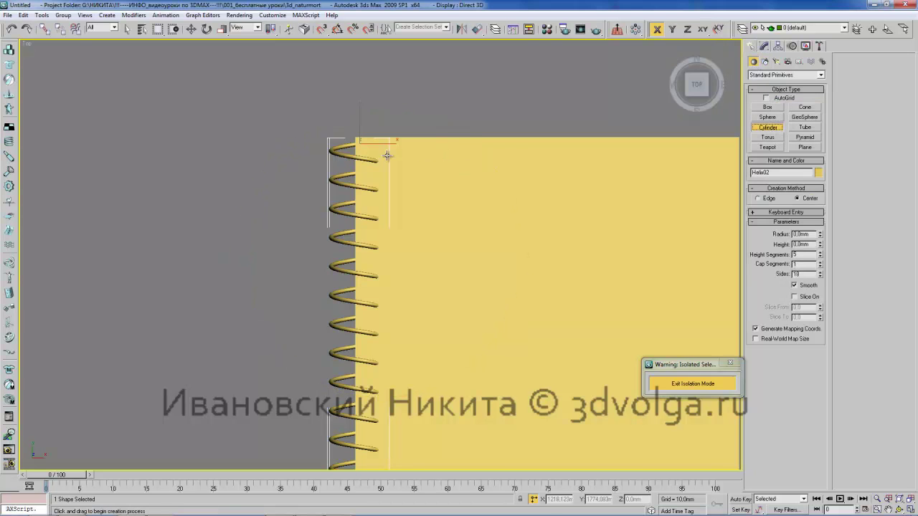
drag(375, 162, 378, 158)
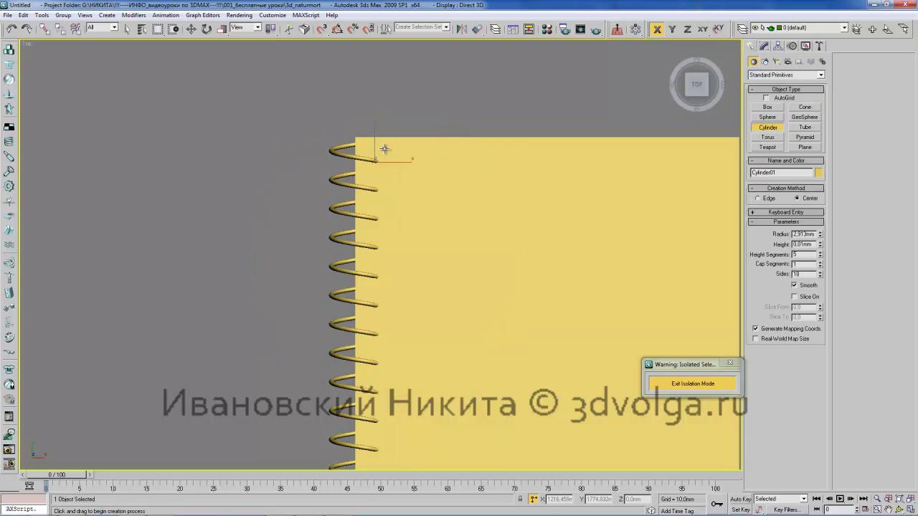
right_click(405, 154)
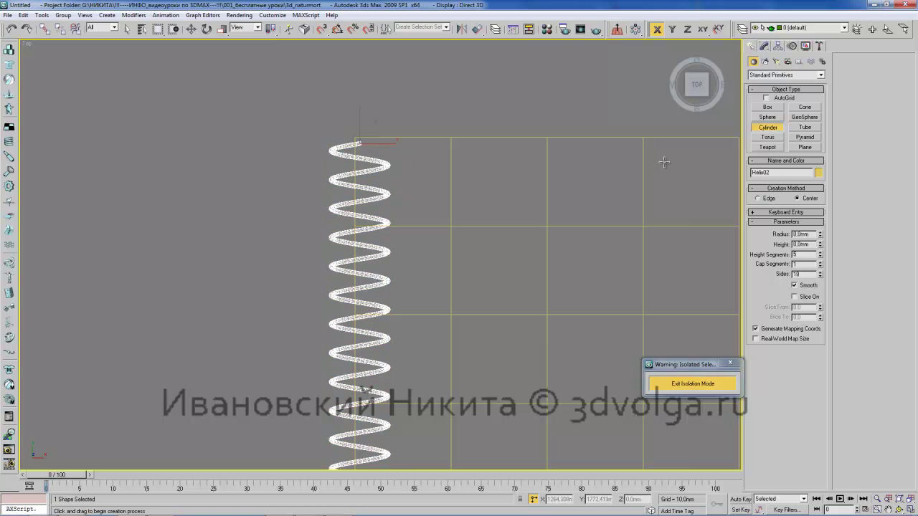
drag(386, 165, 392, 155)
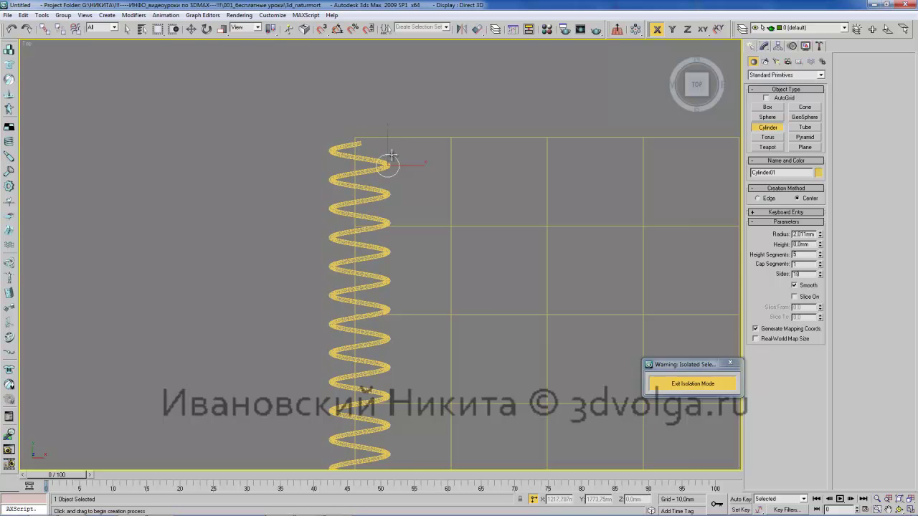
right_click(392, 154)
click(767, 127)
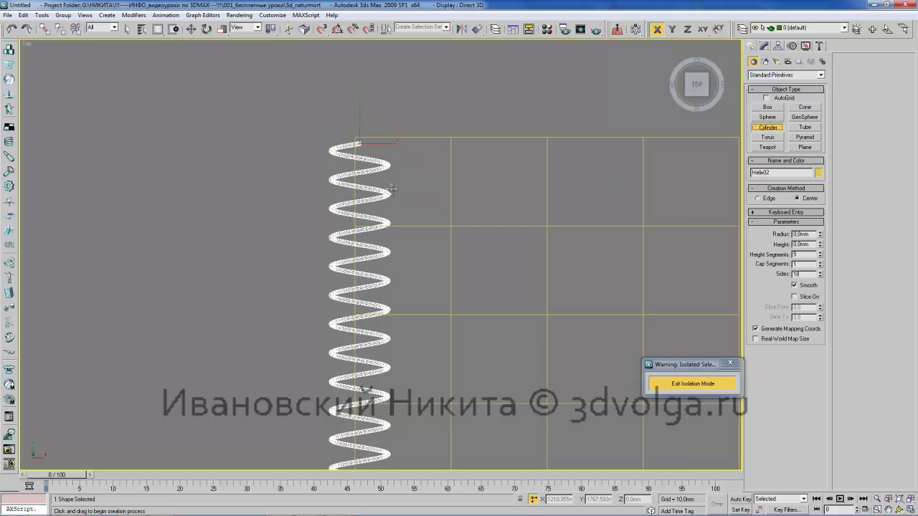
drag(387, 165, 396, 157)
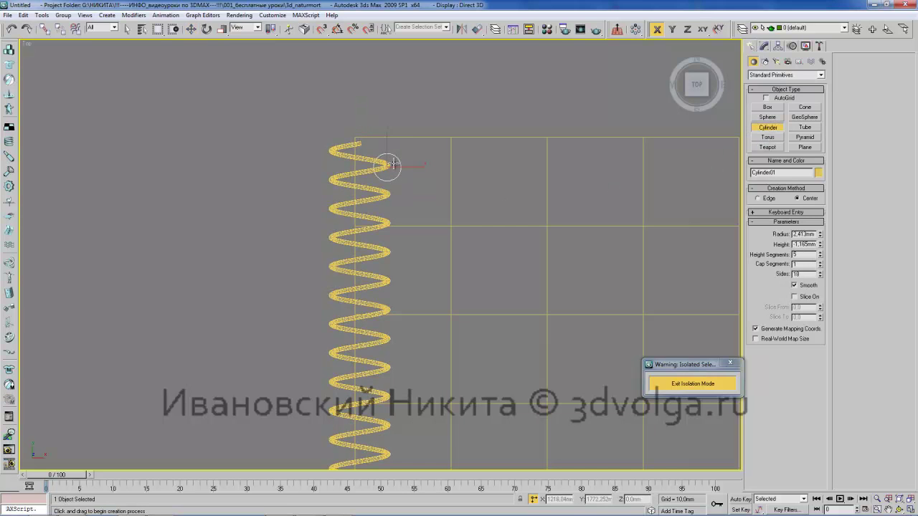
right_click(430, 189)
Step: Raise the cylinder along Z to the level of the page block at the first coil
click(413, 187)
key(ctrl+r)
mouse_move(426, 188)
mouse_down()
mouse_move(394, 172)
mouse_move(438, 179)
mouse_up()
middle_drag(438, 179, 428, 185)
key(w)
click(406, 172)
drag(403, 174, 405, 116)
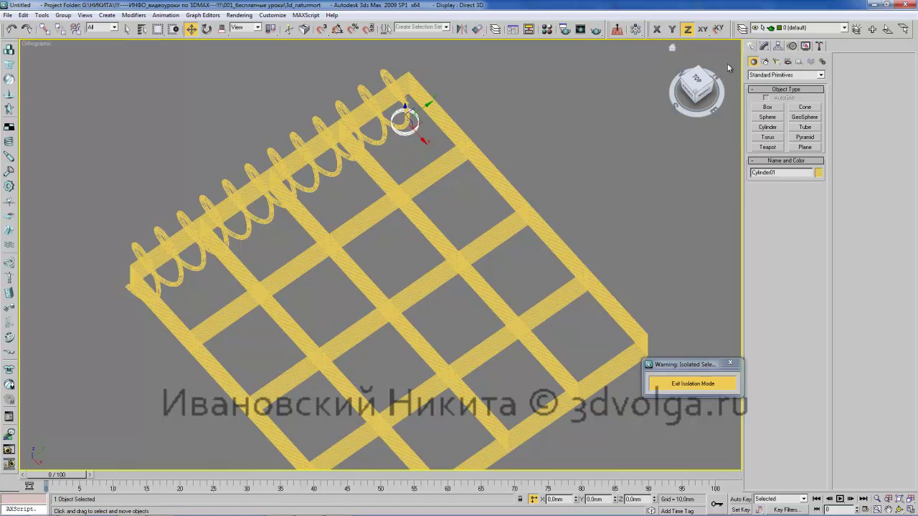
Step: Increase the cylinder's height to about 18.9 mm
click(763, 47)
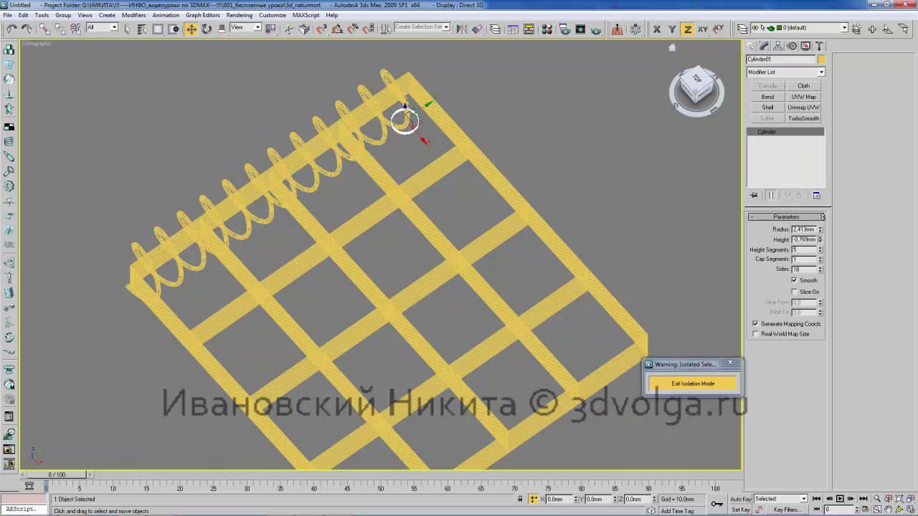
drag(819, 239, 817, 76)
drag(821, 241, 817, 26)
drag(820, 241, 818, 185)
Step: Switch to shaded display and move the cylinder along Z so that it passes through the page block
middle_drag(546, 214, 539, 239)
key(ctrl+r)
drag(455, 215, 418, 181)
key(F3)
mouse_move(420, 188)
alt+middle_down()
mouse_move(330, 142)
mouse_move(379, 126)
alt+middle_up()
drag(404, 149, 405, 185)
alt+middle_drag(404, 185, 476, 219)
Step: Scale the cylinder down slightly and shift it along Y towards the page block's edge beside the first coil
key(r)
mouse_move(224, 33)
mouse_down()
mouse_move(223, 64)
mouse_move(223, 33)
mouse_up()
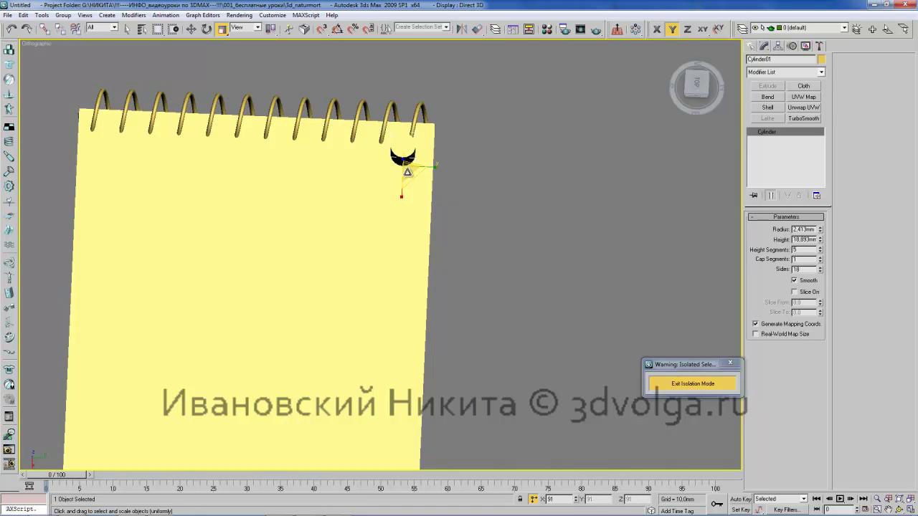
alt+middle_drag(410, 175, 414, 174)
key(w)
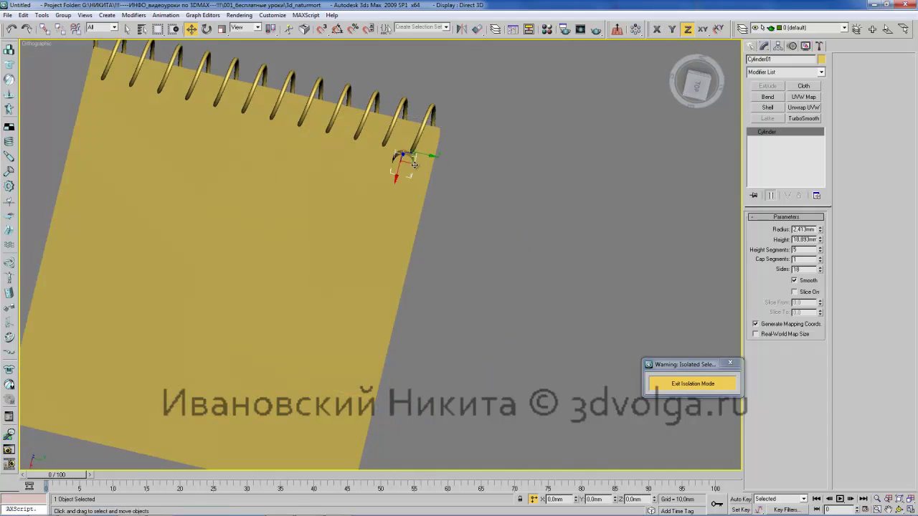
drag(398, 173, 404, 109)
key(ctrl+r)
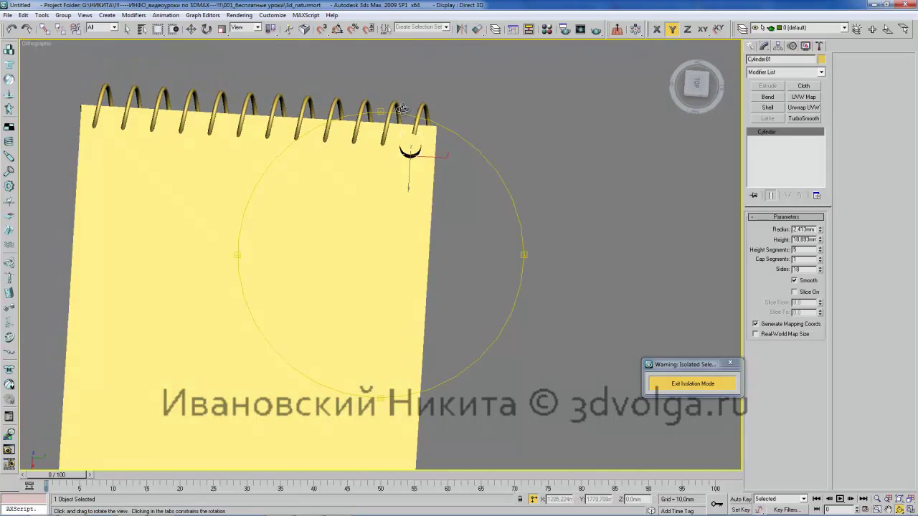
scroll(422, 150, up, 2)
middle_drag(418, 161, 371, 248)
key(r)
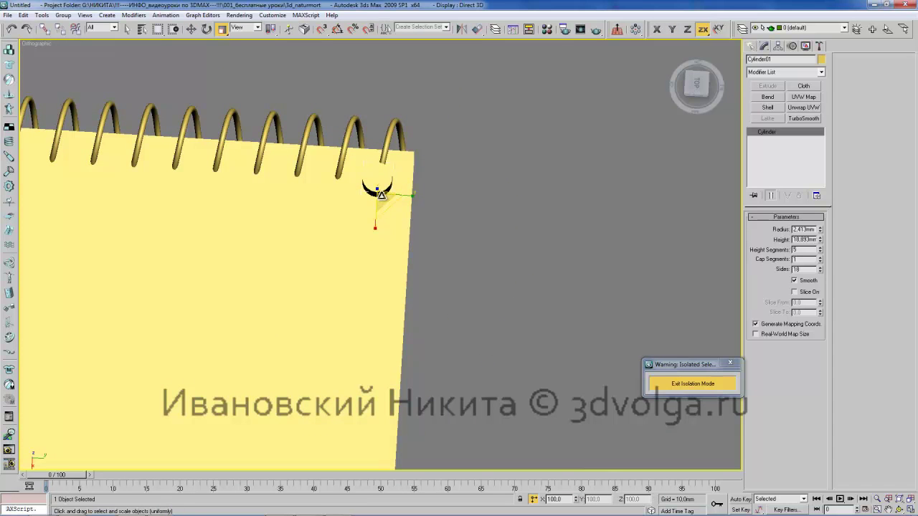
key(w)
alt+middle_drag(444, 188, 457, 174)
scroll(443, 211, down, 3)
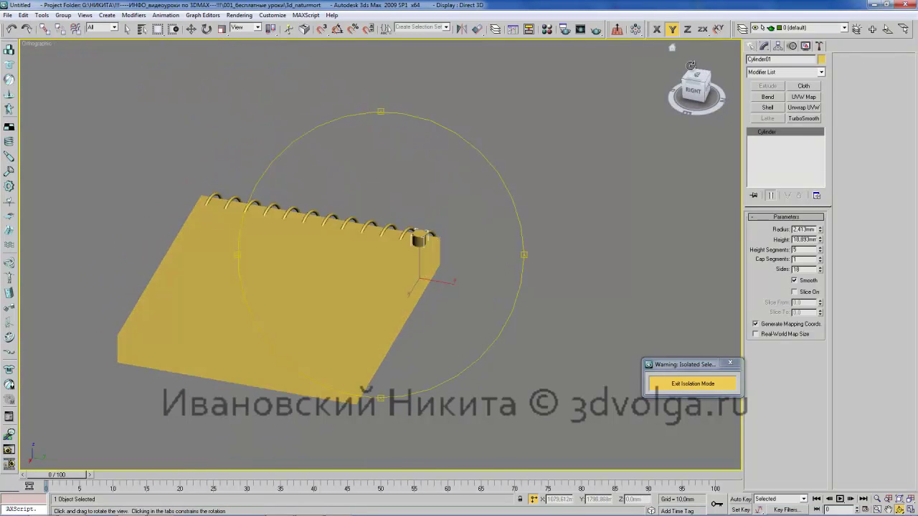
Step: Create a new layer containing the selected cylinder and name it цилиндр
click(742, 28)
click(521, 104)
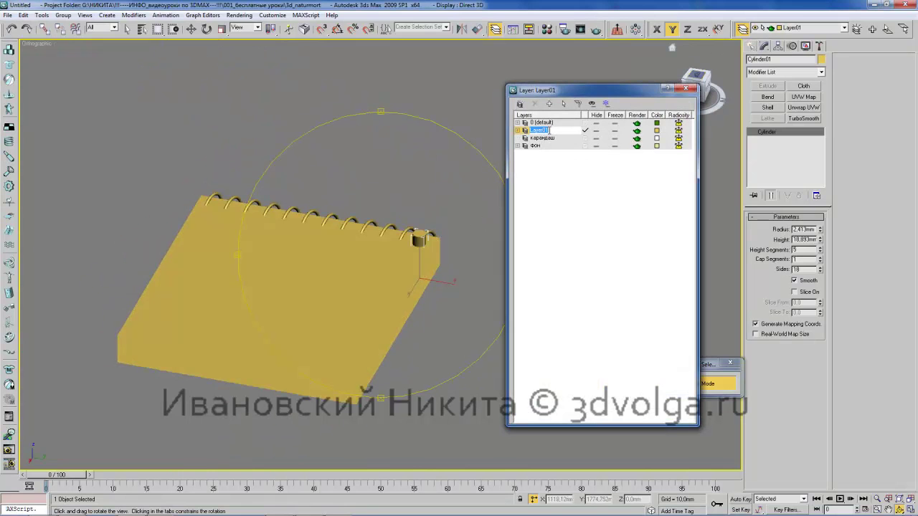
text(цилиндр)
key(Return)
click(686, 88)
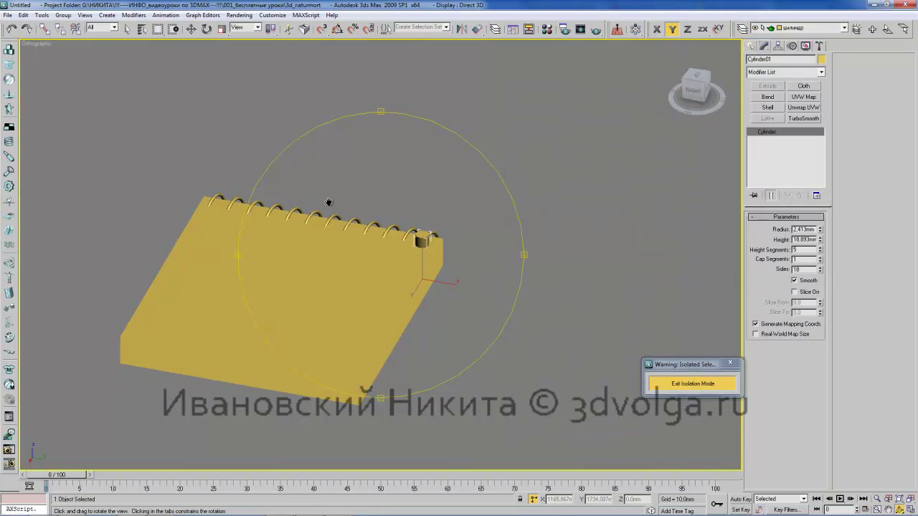
Step: Change the cylinder's object colour to grey so it stands out from the pages in the Top view
key(t)
drag(455, 237, 579, 192)
right_click(579, 191)
click(821, 60)
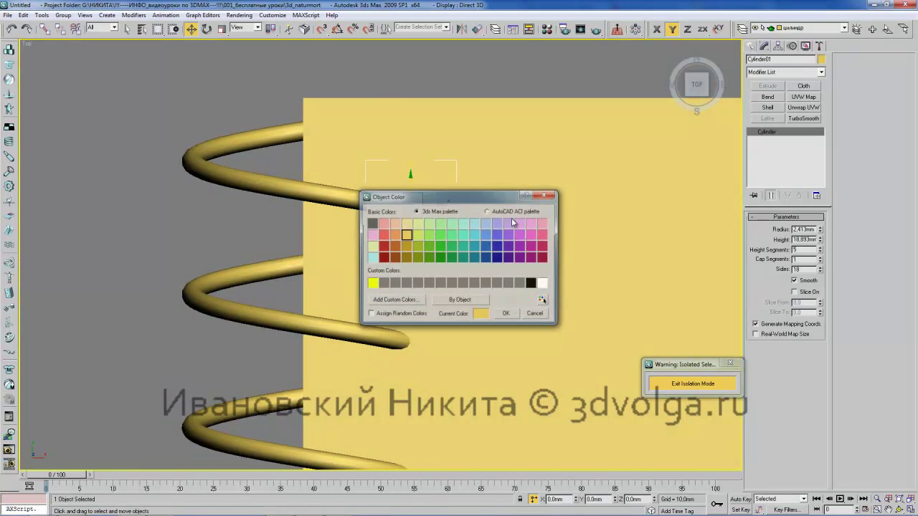
click(521, 284)
click(507, 316)
scroll(463, 205, down, 6)
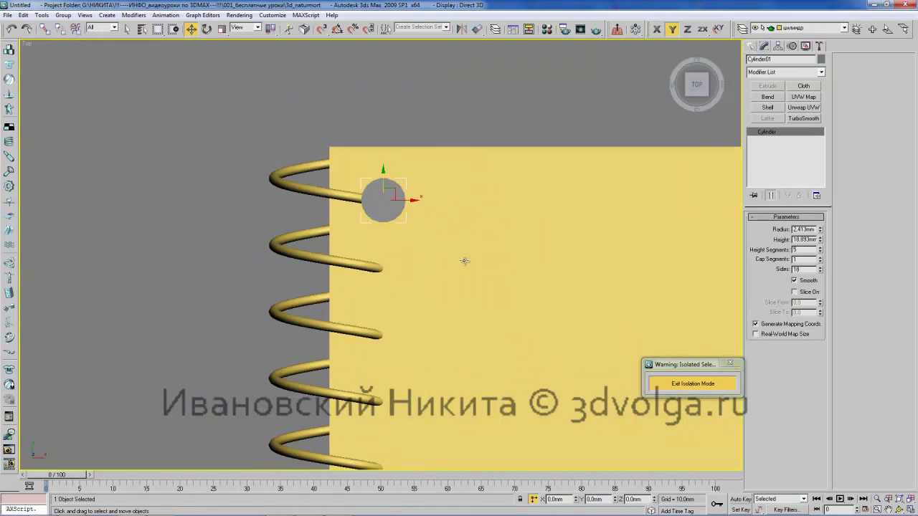
middle_drag(455, 207, 469, 178)
scroll(482, 204, down, 2)
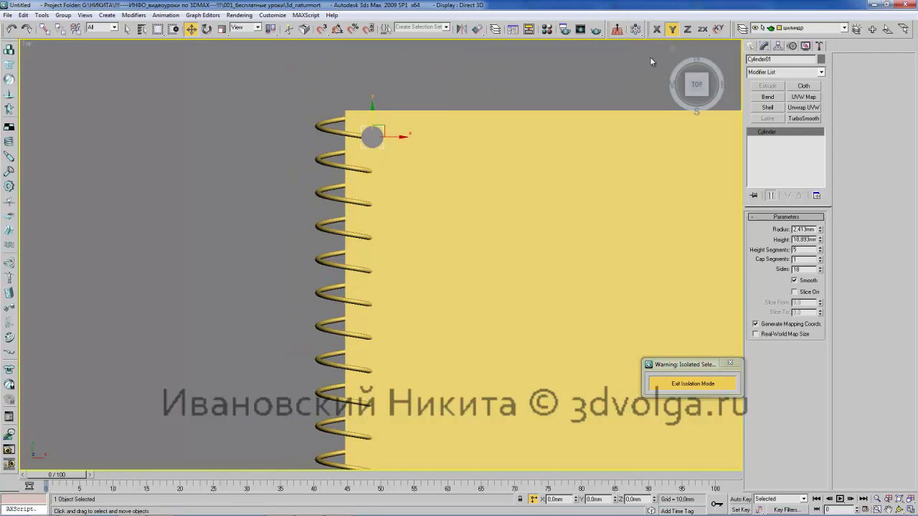
click(618, 29)
drag(394, 175, 535, 172)
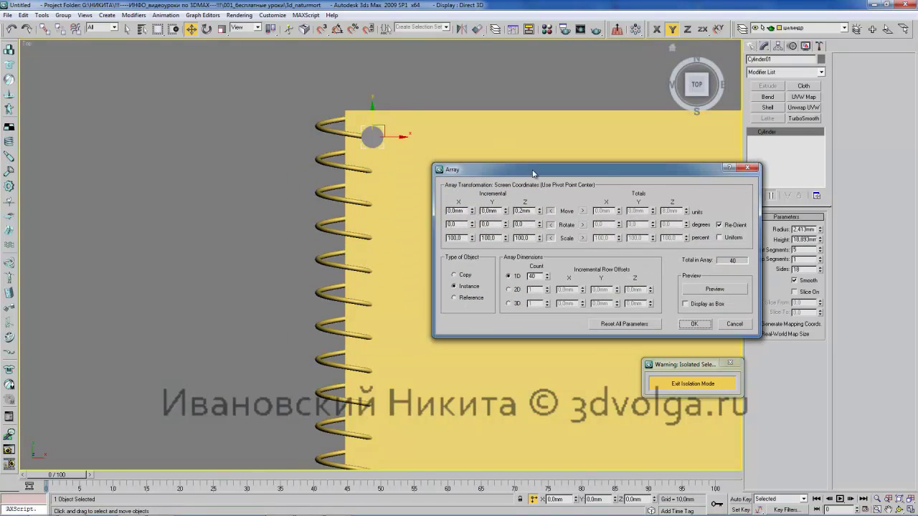
click(714, 289)
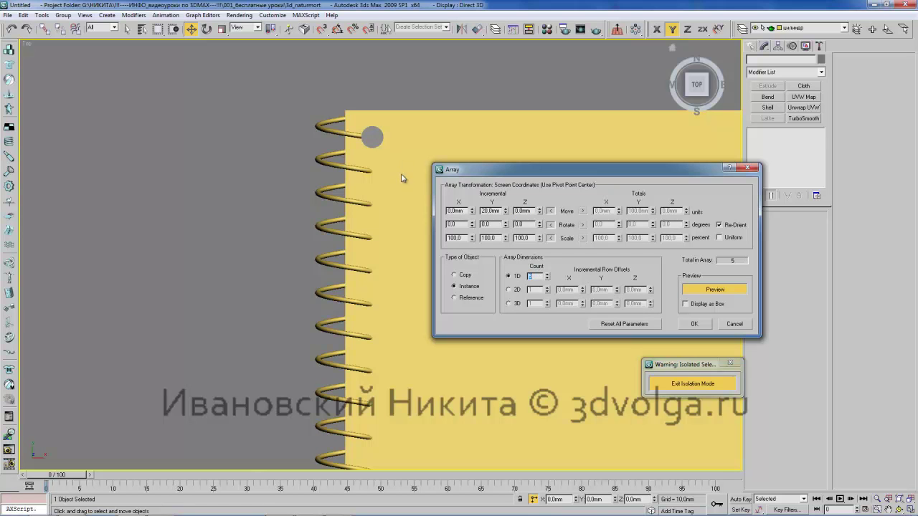
click(735, 323)
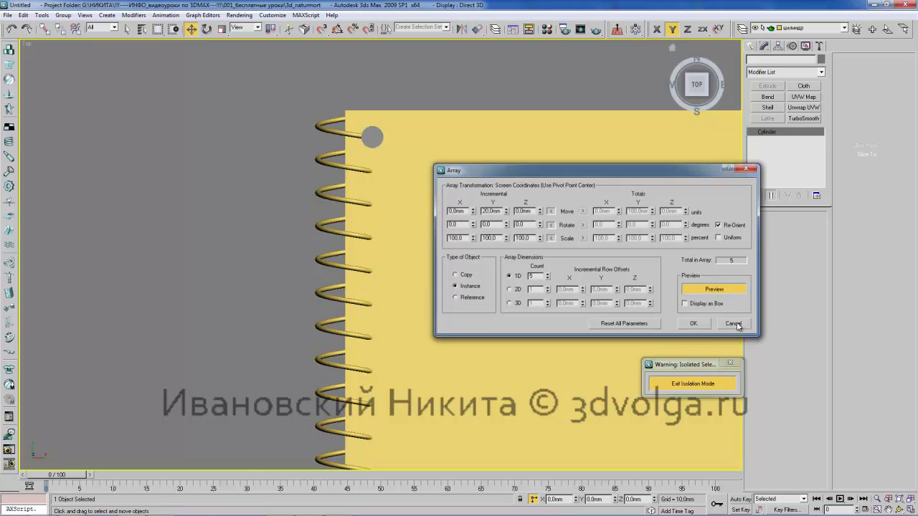
Step: Array the cylinder as 13 instances spaced -5 mm along Y so that they line up with the coils
alt+middle_drag(465, 190, 437, 154)
key(w)
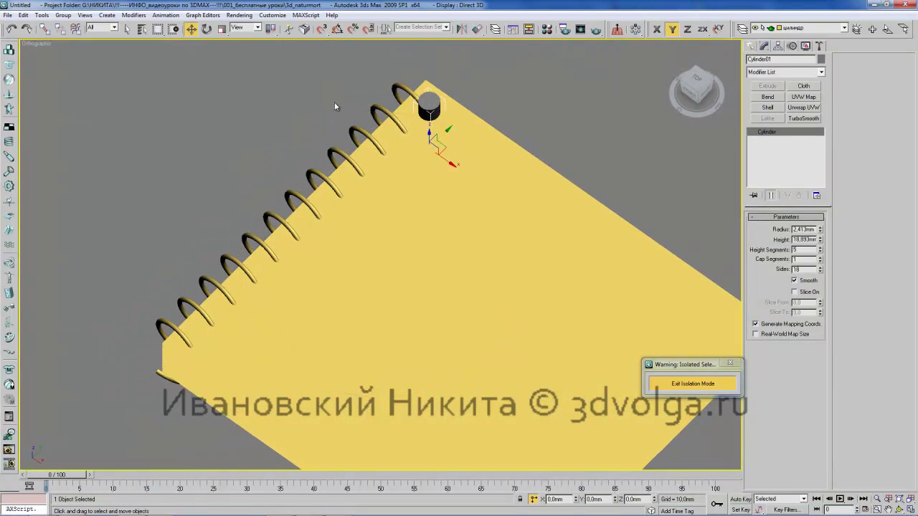
click(636, 30)
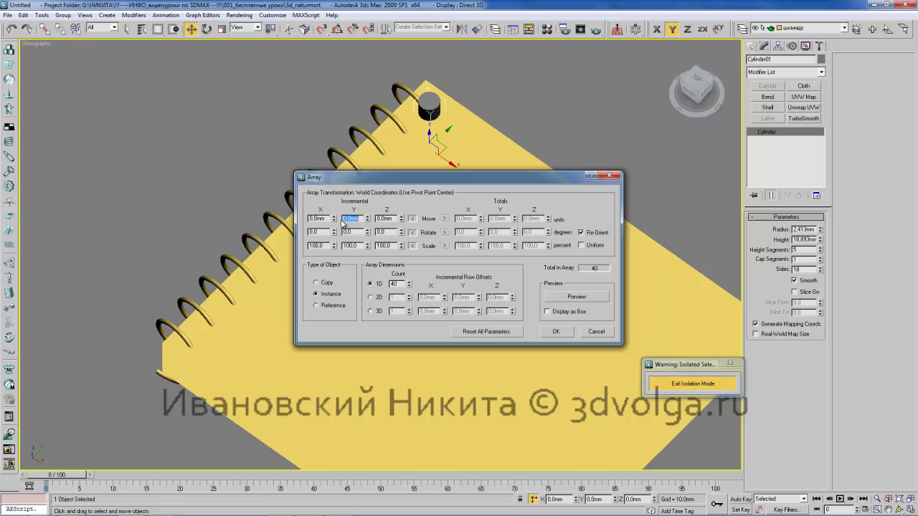
click(567, 295)
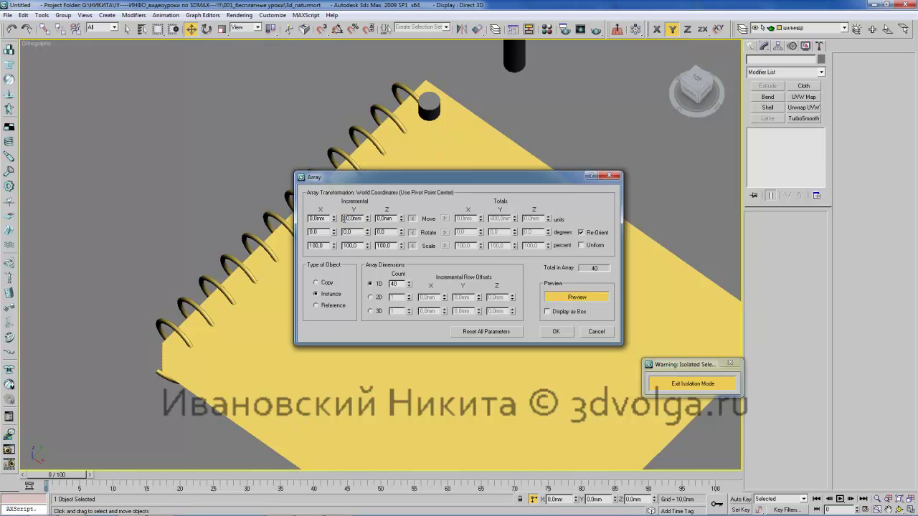
key(Return)
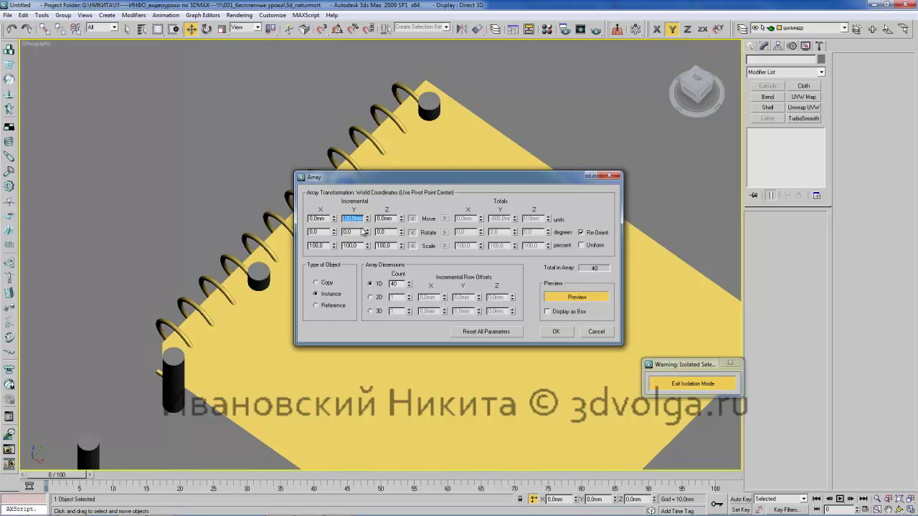
mouse_move(367, 221)
mouse_down()
mouse_move(366, 235)
mouse_move(372, 217)
mouse_up()
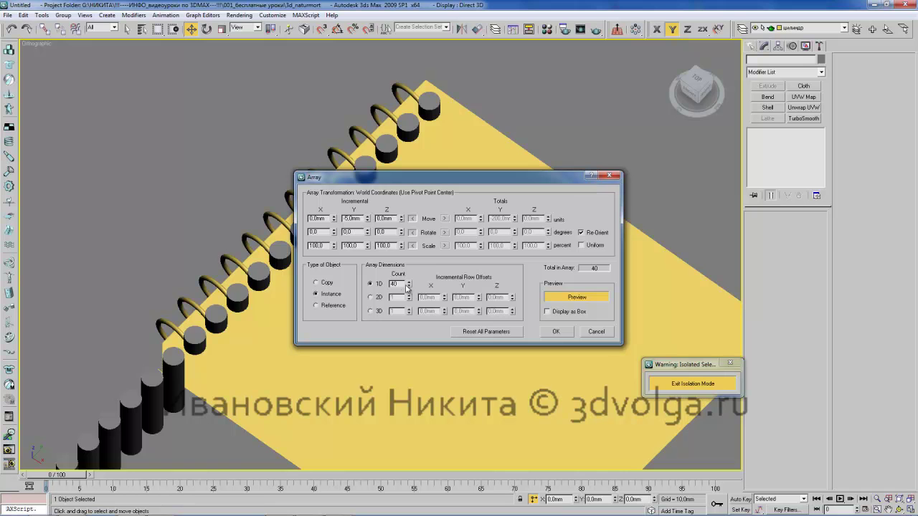
mouse_move(408, 296)
mouse_down()
mouse_move(416, 328)
mouse_move(418, 301)
mouse_up()
click(555, 331)
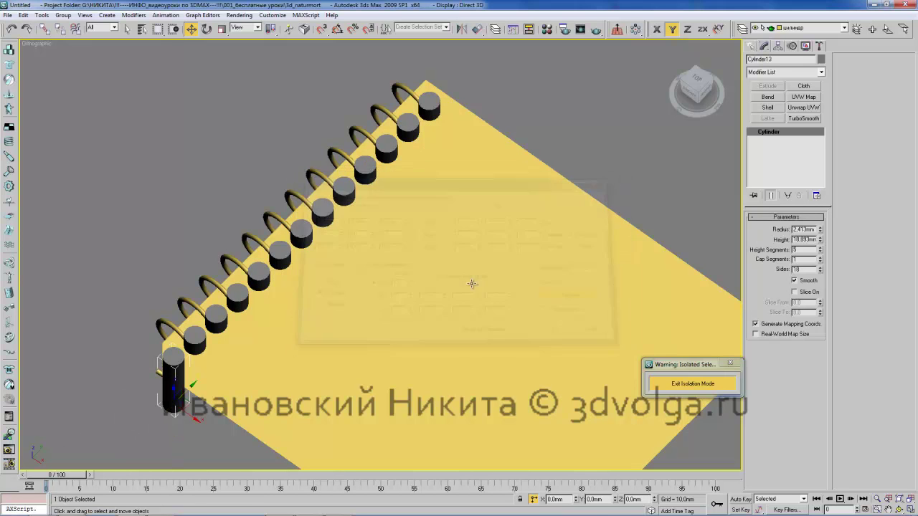
Step: Delete the surplus last cylinder that lies beyond the page block's edge
key(t)
key(z)
scroll(416, 315, down, 5)
scroll(416, 314, down, 2)
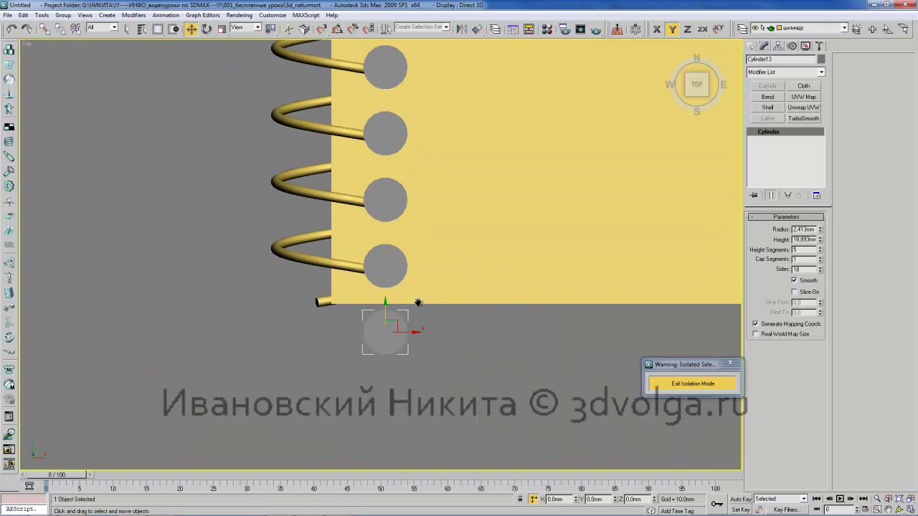
middle_drag(416, 235, 414, 246)
middle_drag(418, 185, 411, 222)
scroll(411, 223, down, 2)
click(377, 347)
click(377, 348)
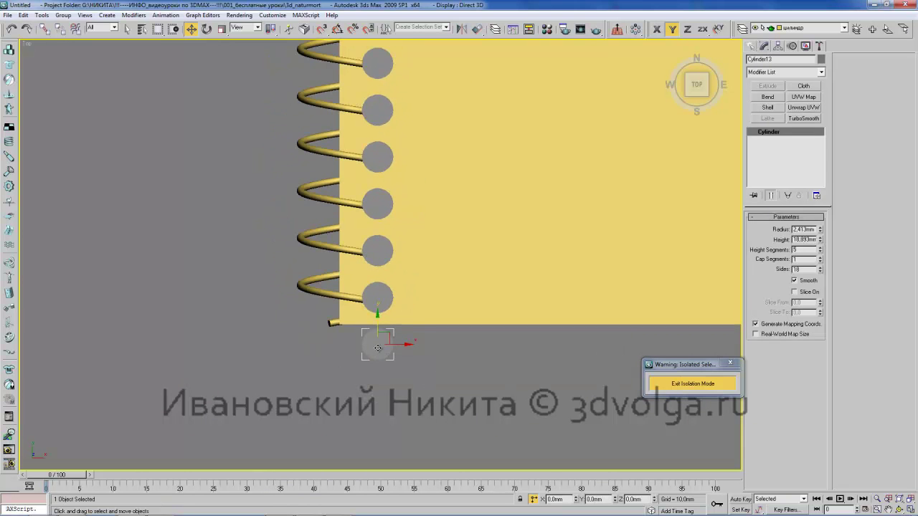
key(Delete)
Step: Select all objects of the цилиндр layer
click(742, 28)
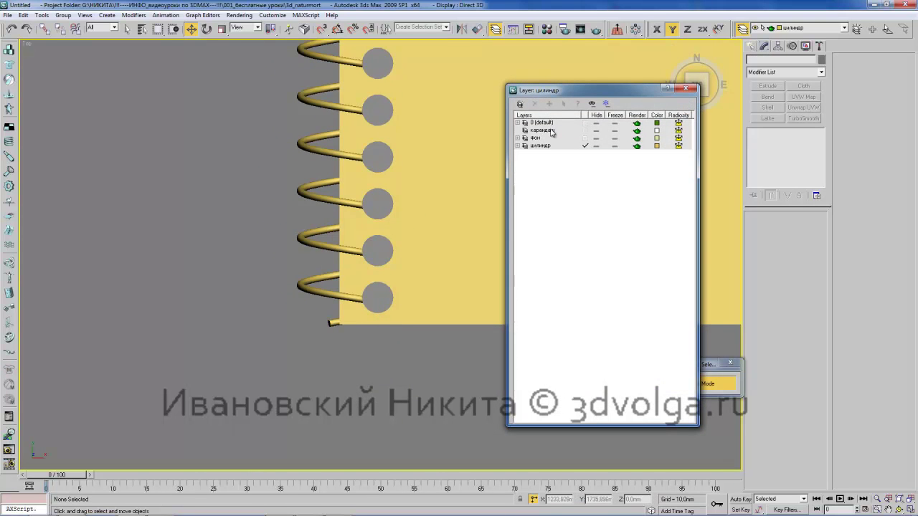
right_click(538, 148)
click(557, 240)
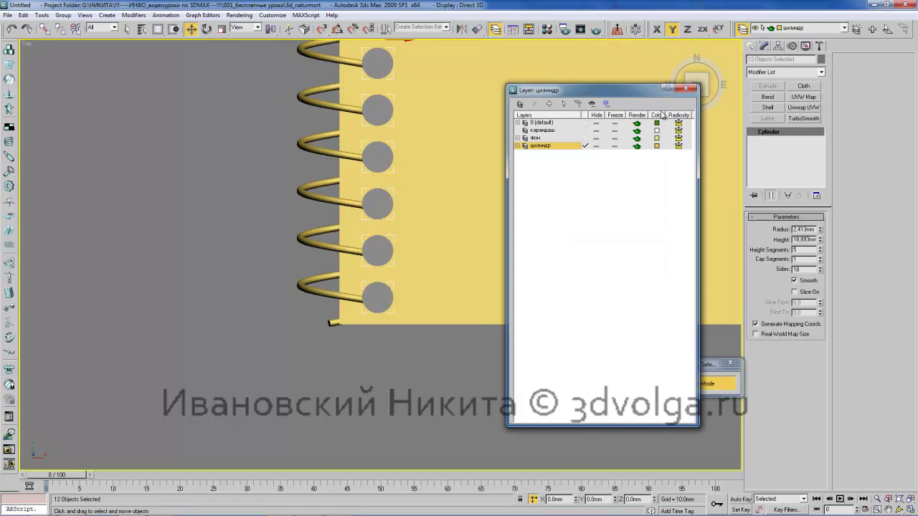
click(676, 92)
Step: Isolate the selected cylinders and convert them to Editable Poly
alt+middle_drag(426, 117, 342, 201)
key(w)
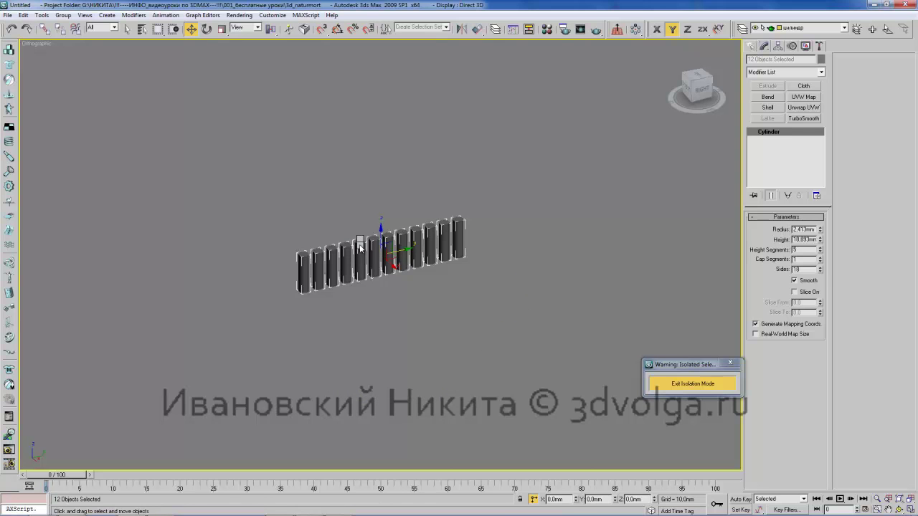
right_click(360, 248)
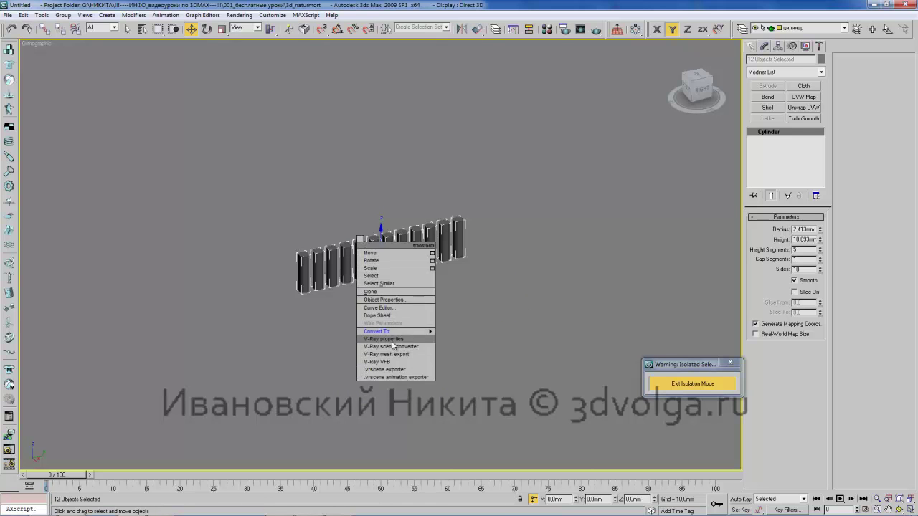
mouse_move(439, 331)
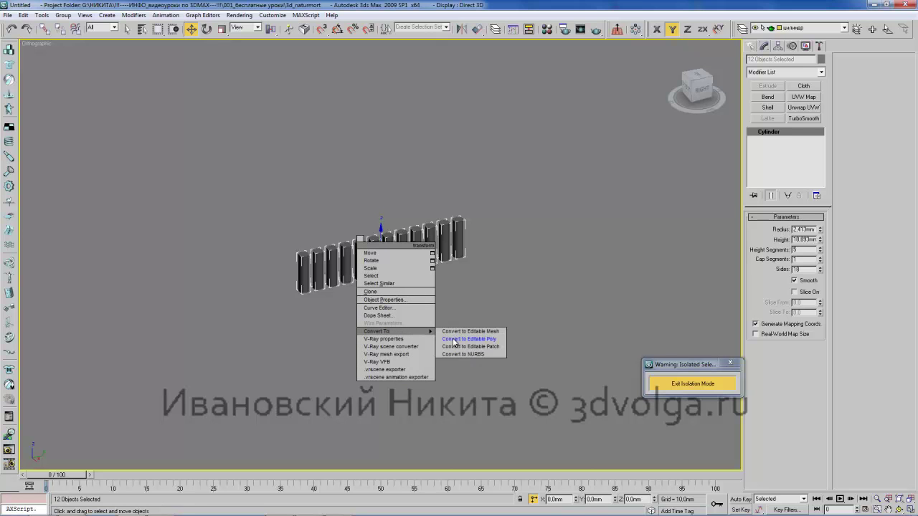
click(452, 340)
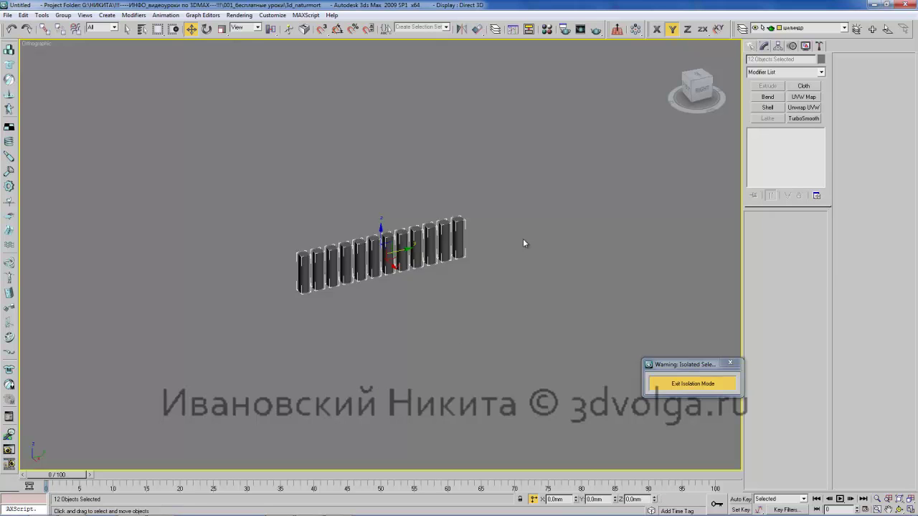
Step: Attach Cylinder02 through Cylinder12 to the first cylinder as one editable poly
click(457, 240)
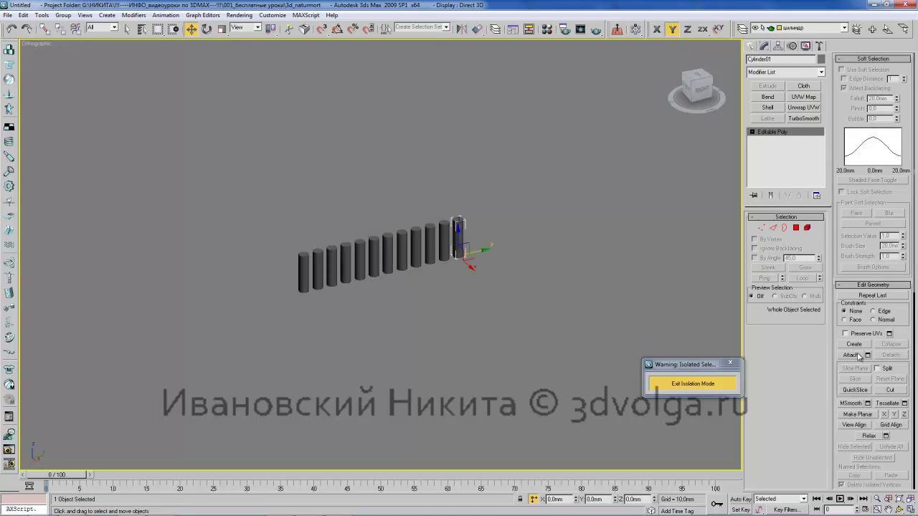
click(868, 355)
click(276, 137)
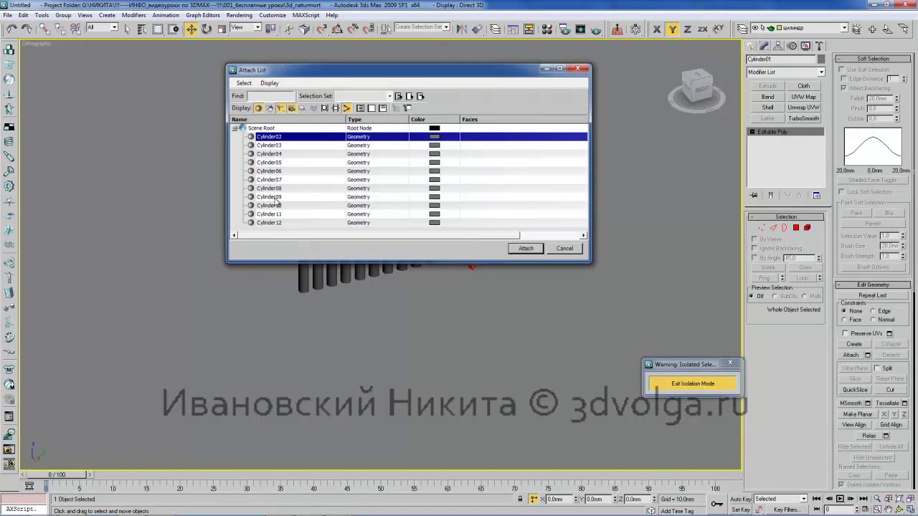
shift+click(271, 222)
click(525, 248)
Step: Exit isolation mode and save the scene as блокнот in the scenes folder
middle_drag(428, 217, 399, 192)
click(674, 382)
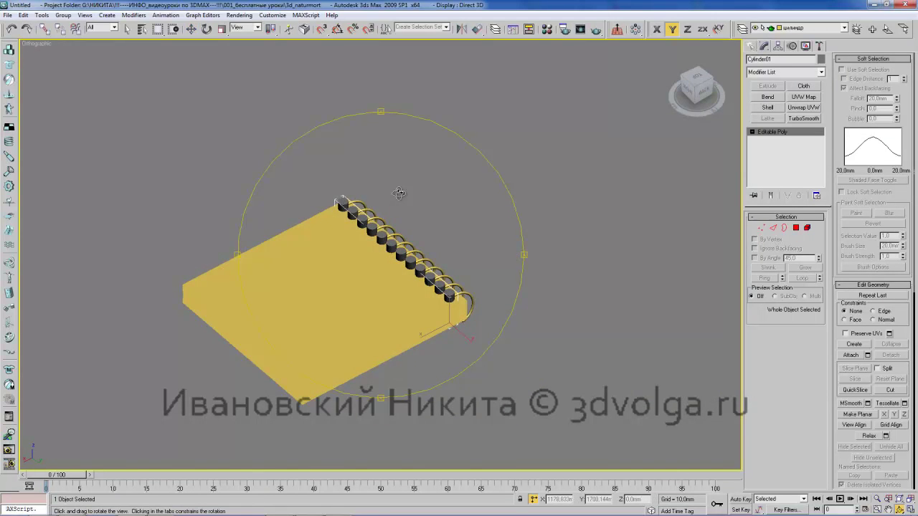
key(ctrl+s)
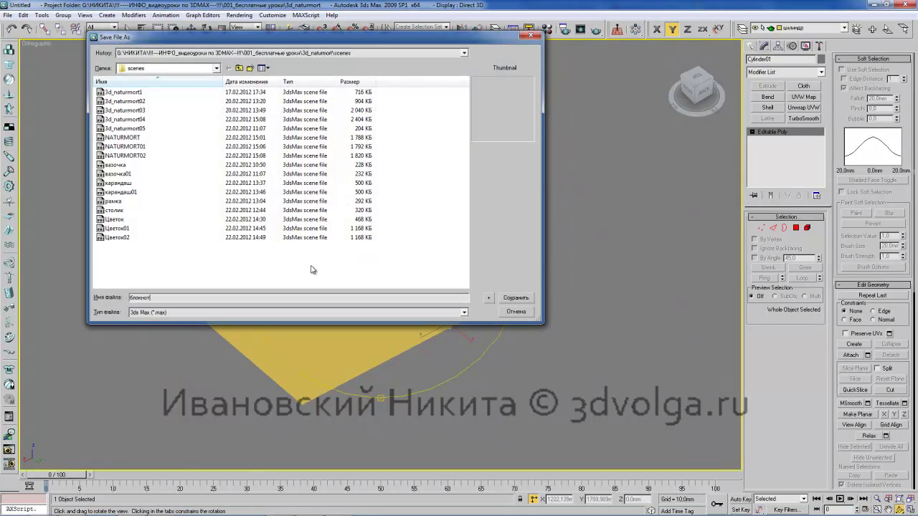
key(Return)
Step: Subtract the attached cylinders from the notebook's page stack with a Boolean (A-B) to cut the coil holes
alt+middle_drag(318, 261, 392, 223)
scroll(339, 232, up, 2)
click(336, 207)
mouse_move(377, 183)
middle_down()
mouse_move(367, 203)
mouse_move(370, 187)
middle_up()
scroll(369, 187, up, 2)
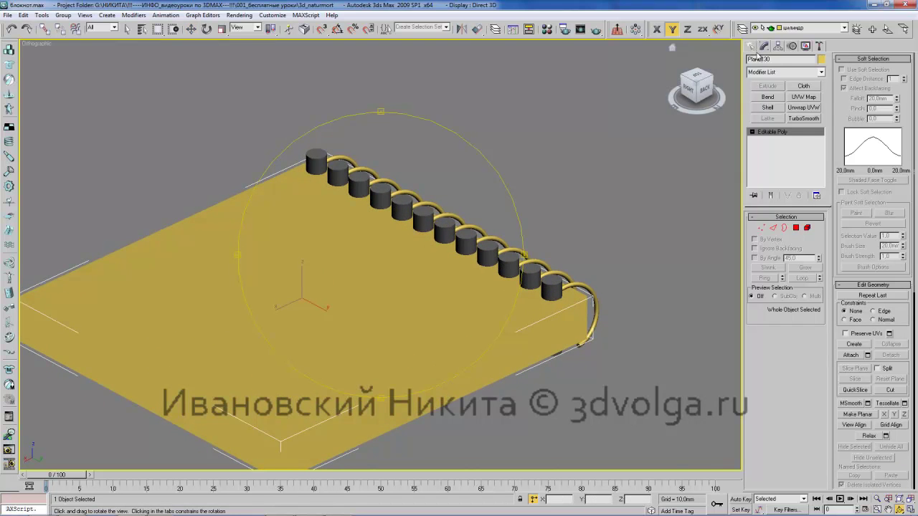
click(751, 45)
click(765, 74)
click(761, 97)
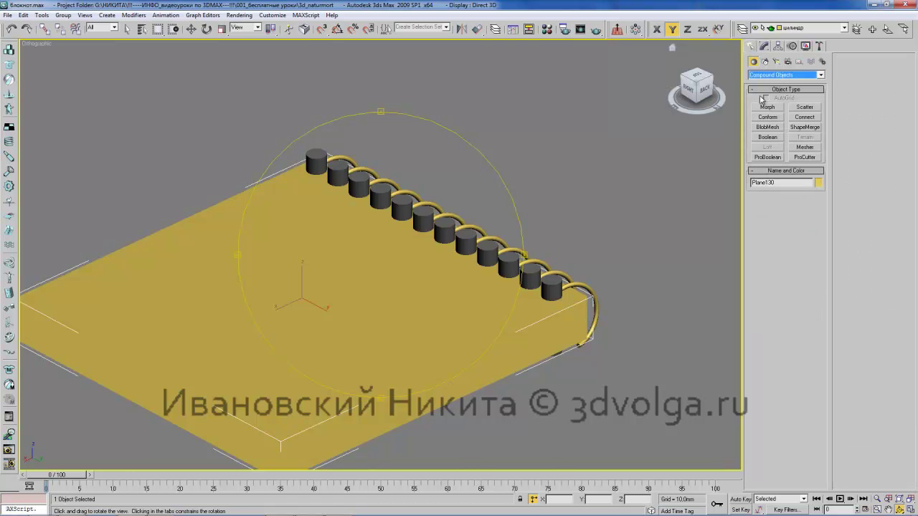
click(768, 137)
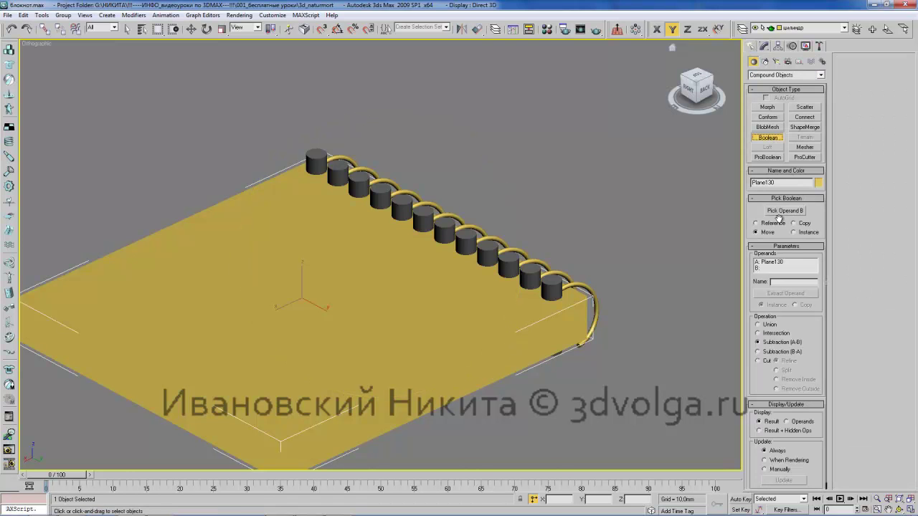
click(351, 167)
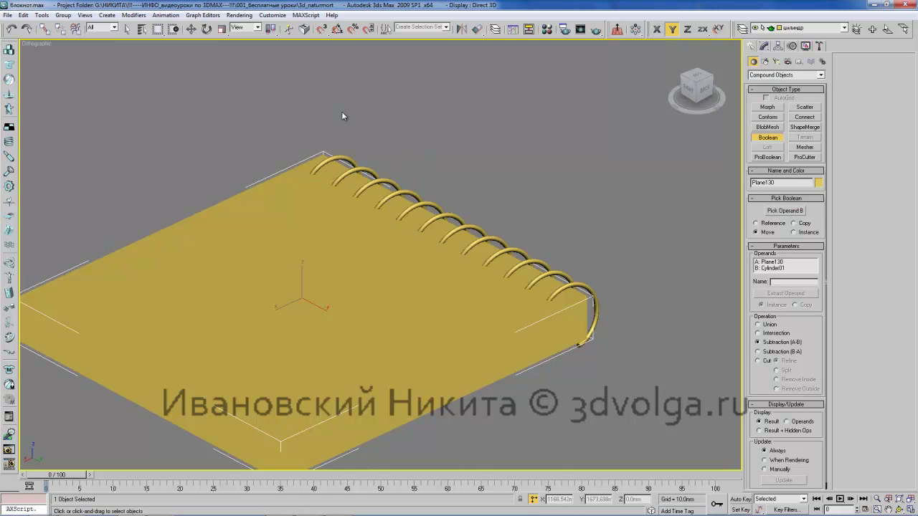
Step: Switch to the perspective view and nudge the helix binding slightly in the XY plane so its coils line up with the holes
mouse_move(432, 185)
alt+middle_down()
mouse_move(420, 248)
mouse_move(432, 242)
mouse_move(439, 215)
mouse_move(377, 116)
mouse_move(333, 95)
mouse_move(356, 159)
mouse_move(371, 153)
mouse_move(428, 201)
alt+middle_up()
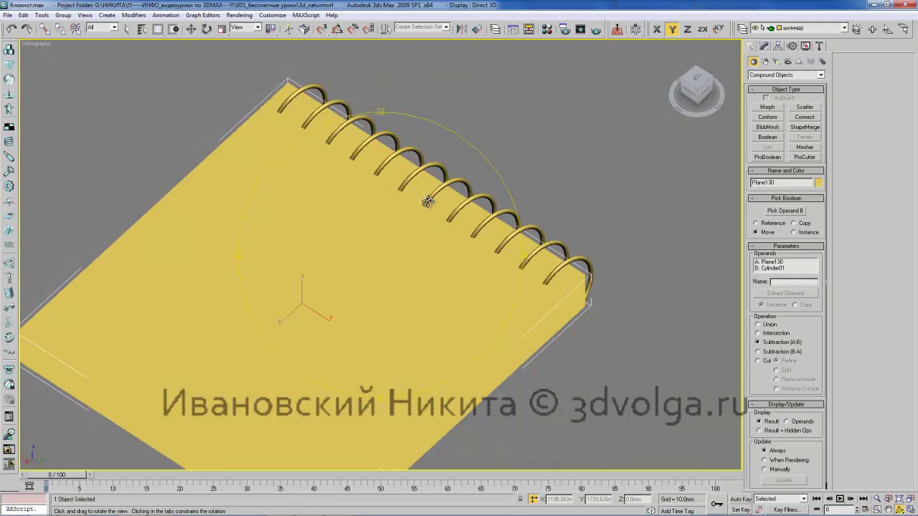
key(p)
key(z)
drag(362, 180, 350, 253)
alt+middle_drag(350, 252, 309, 232)
middle_drag(337, 100, 364, 154)
key(w)
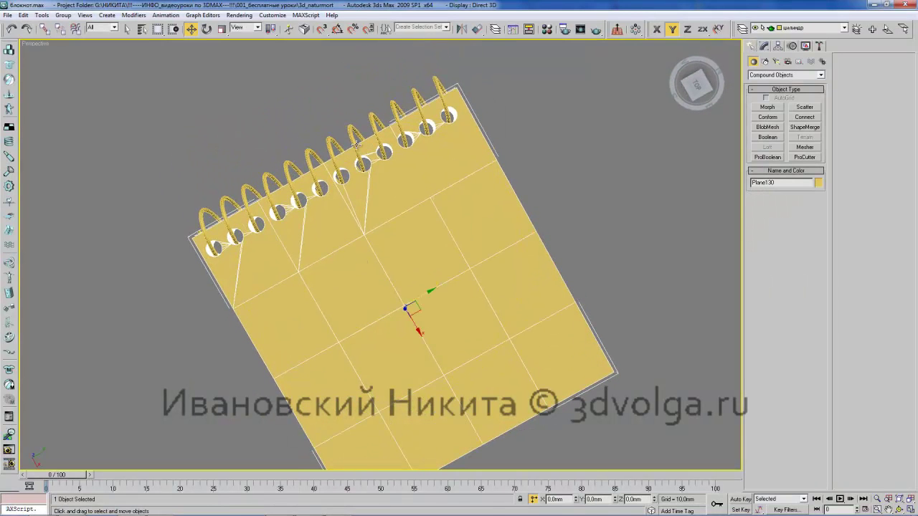
click(333, 141)
drag(463, 91, 465, 88)
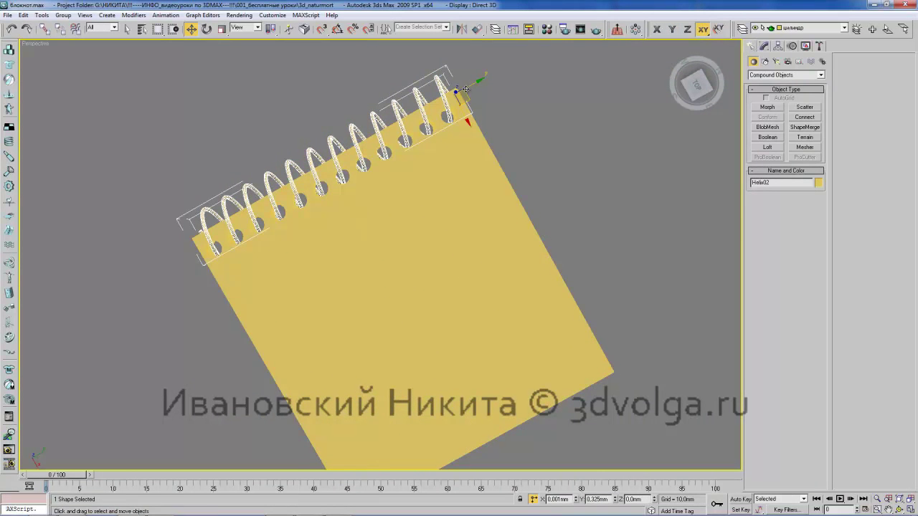
Step: Convert the Boolean page stack to Editable Poly
alt+middle_drag(443, 157, 414, 285)
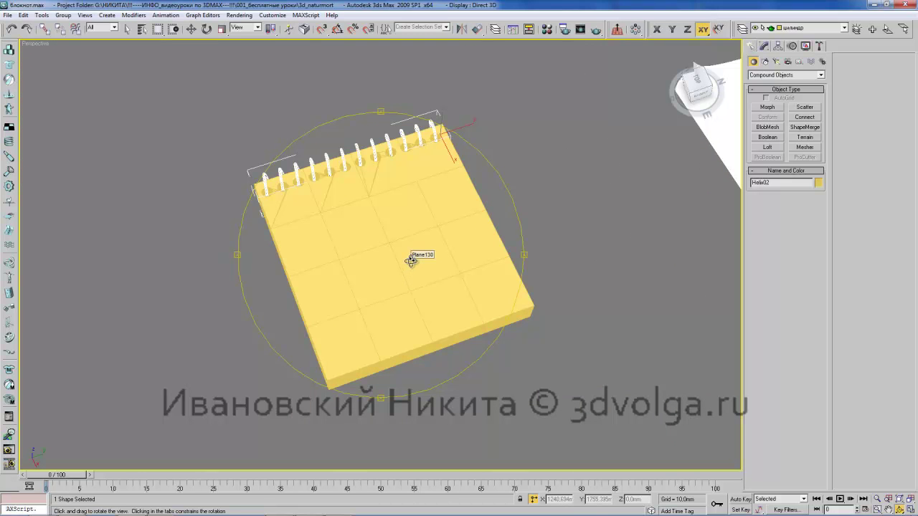
alt+middle_drag(443, 268, 501, 230)
click(417, 216)
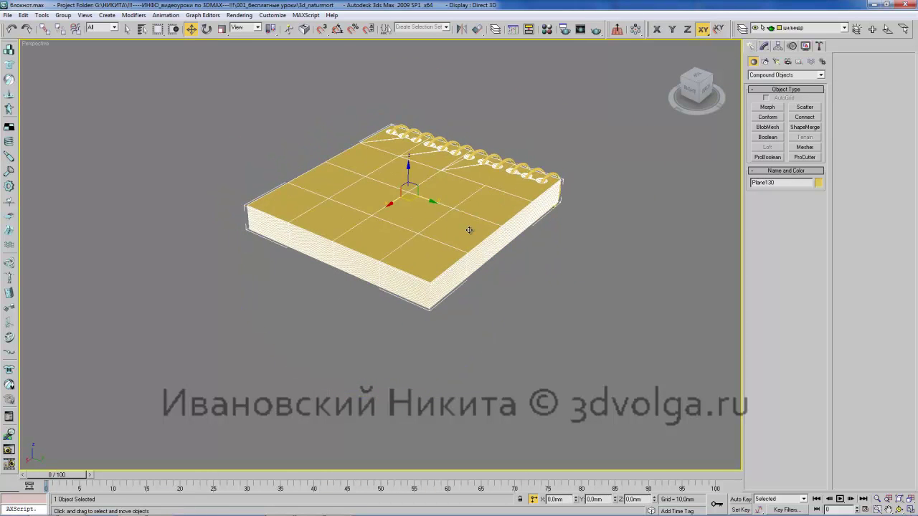
scroll(469, 229, up, 4)
middle_drag(455, 195, 385, 203)
key(1)
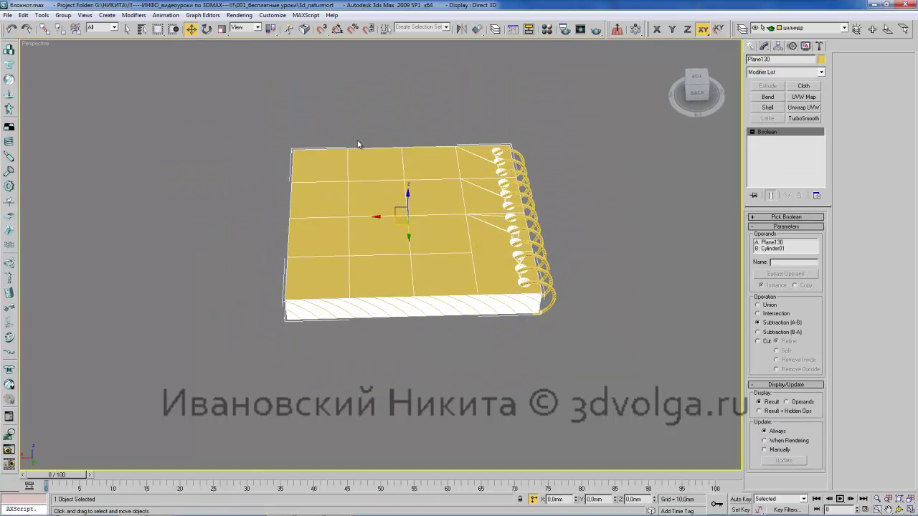
right_click(342, 182)
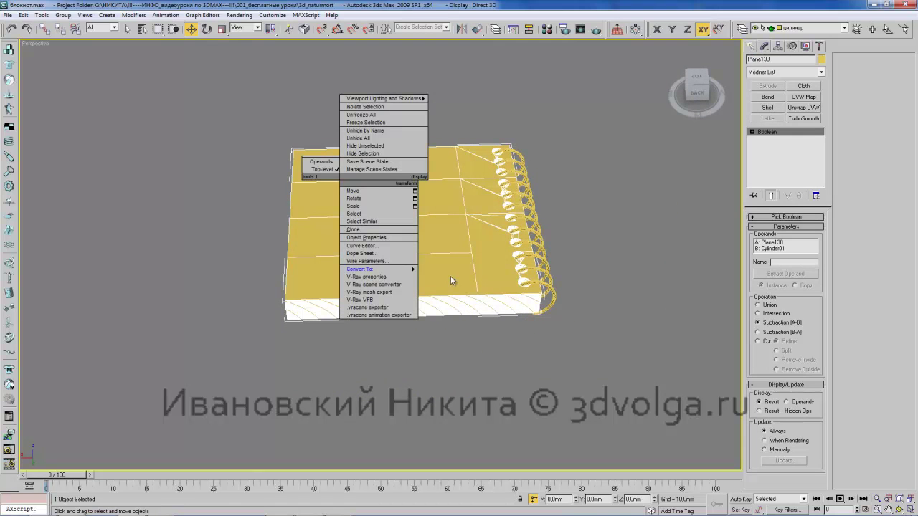
click(435, 277)
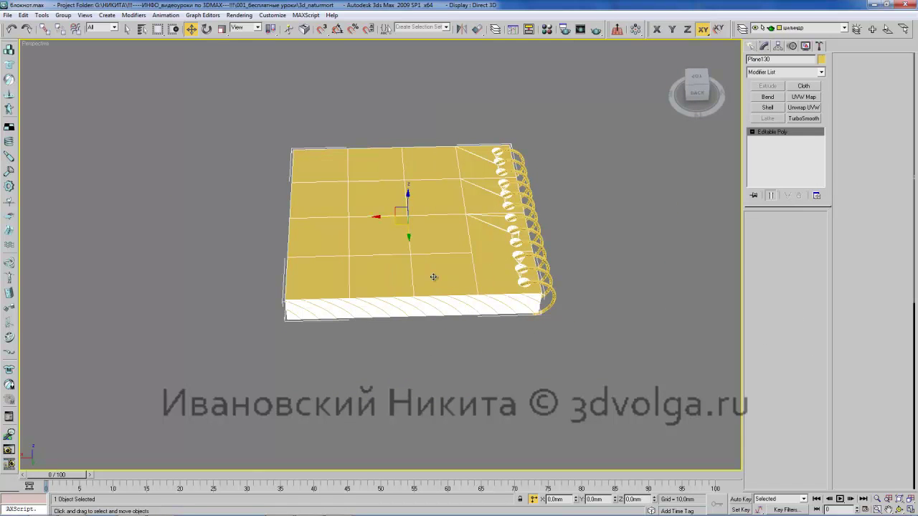
Step: Connect the page stack's lengthwise edges in the three sections farthest from the binding, using 4 segments
key(2)
drag(311, 128, 333, 350)
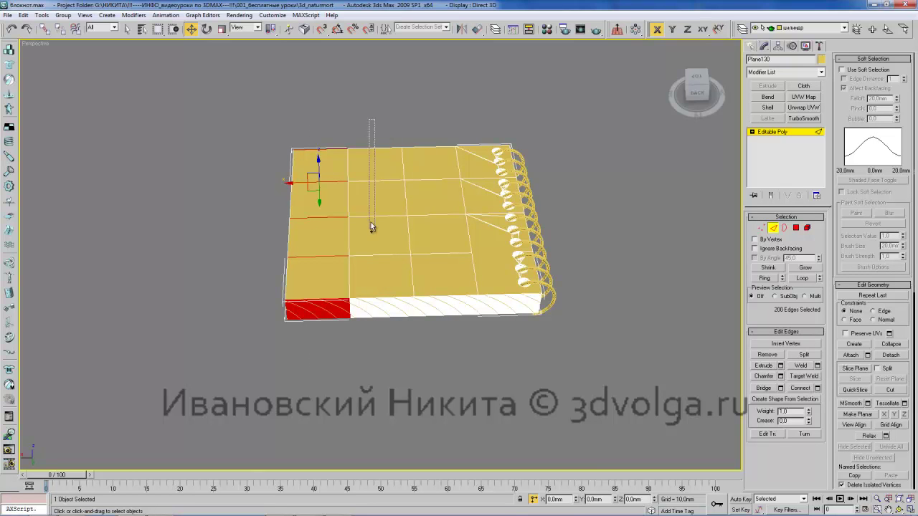
ctrl+drag(374, 140, 384, 399)
ctrl+drag(436, 375, 436, 377)
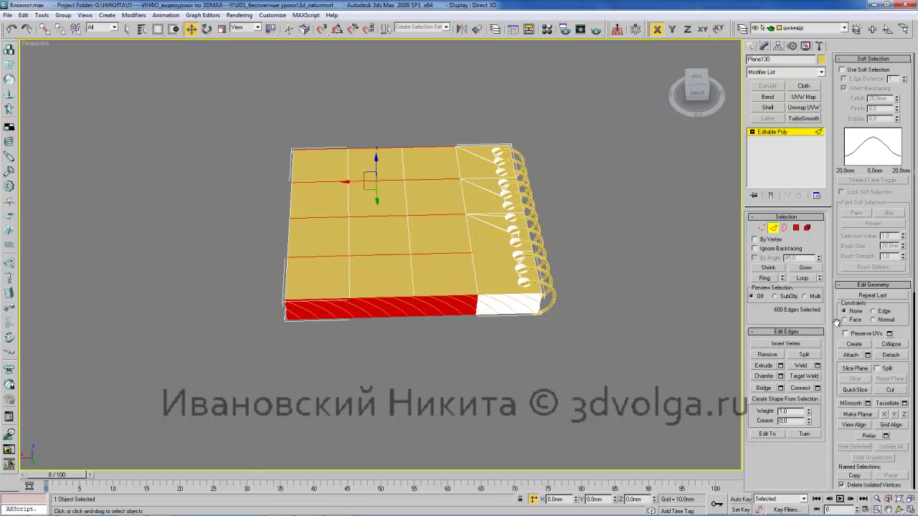
click(816, 388)
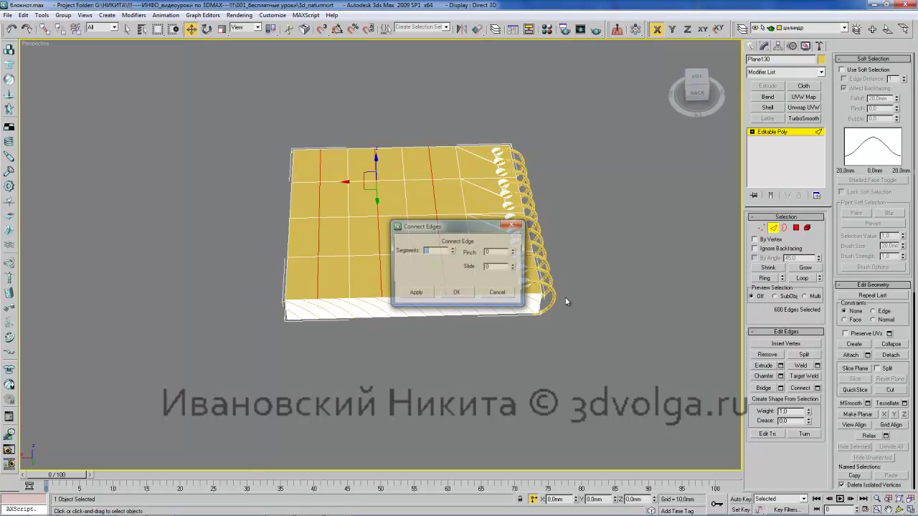
click(453, 249)
click(452, 249)
click(452, 249)
click(456, 293)
alt+middle_drag(469, 298, 420, 313)
key(1)
key(w)
click(420, 329)
mouse_move(410, 315)
mouse_down()
mouse_move(410, 296)
mouse_move(409, 306)
mouse_up()
key(ctrl+z)
Step: Detach the top page element from the stack as a separate object
alt+middle_drag(471, 219, 375, 208)
alt+middle_drag(471, 225, 427, 232)
drag(427, 233, 390, 221)
middle_drag(410, 217, 388, 228)
scroll(391, 228, down, 3)
click(808, 228)
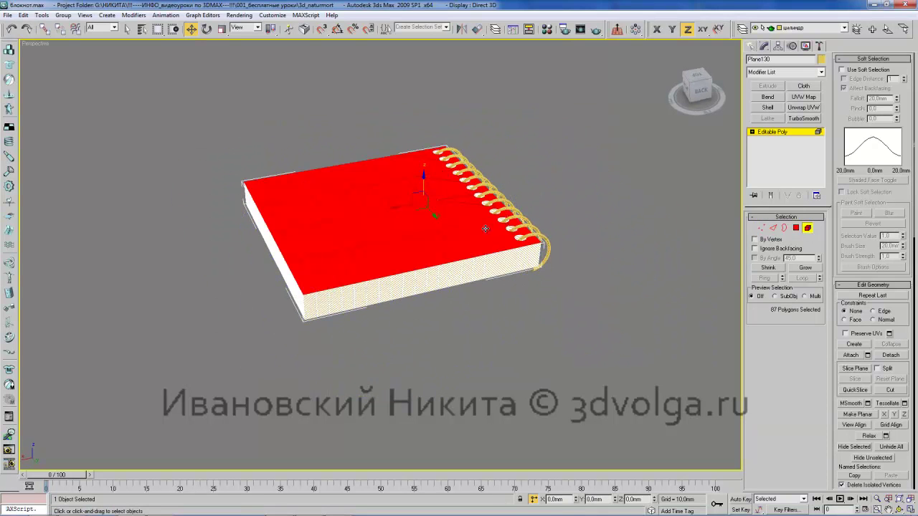
middle_drag(490, 236, 486, 254)
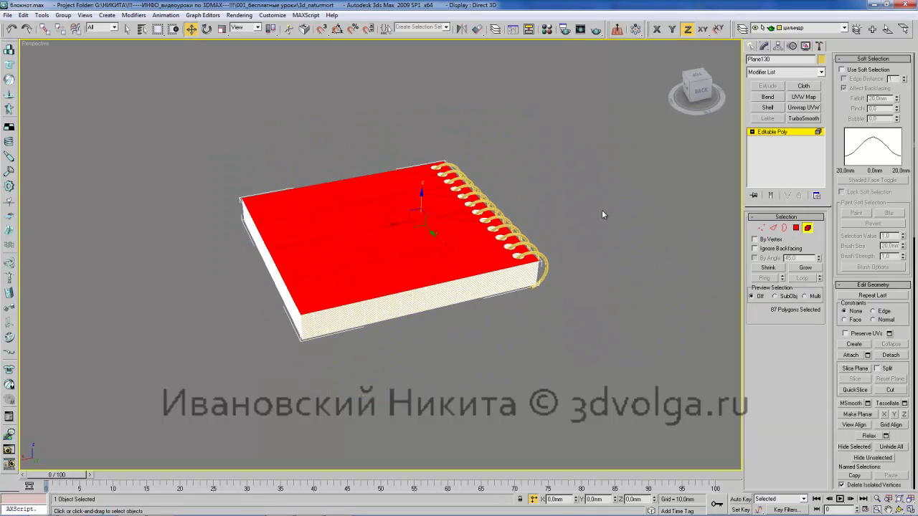
click(890, 356)
click(482, 263)
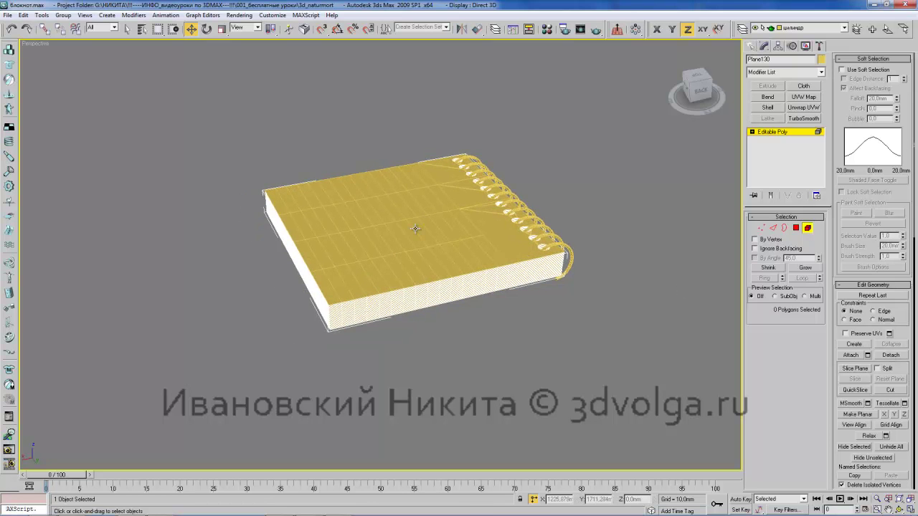
Step: Detach the next two uppermost pages from the stack, each as its own object
scroll(266, 264, up, 8)
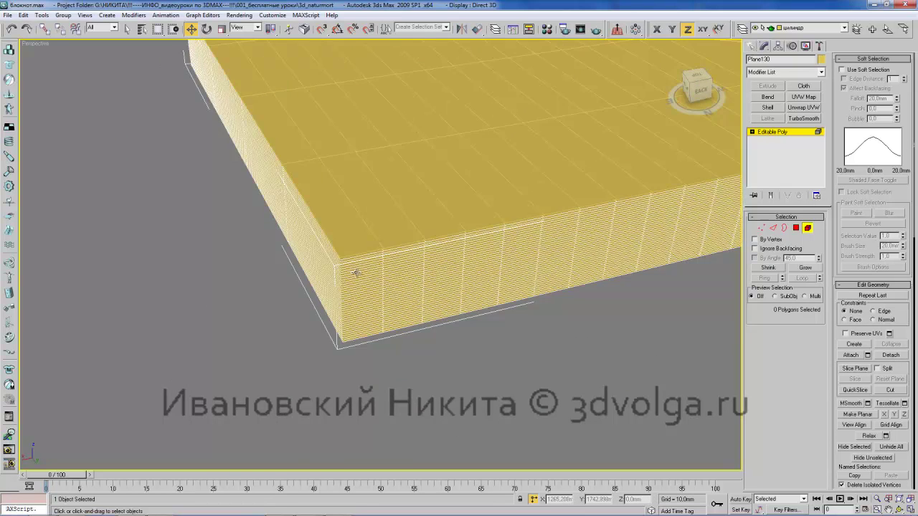
click(288, 264)
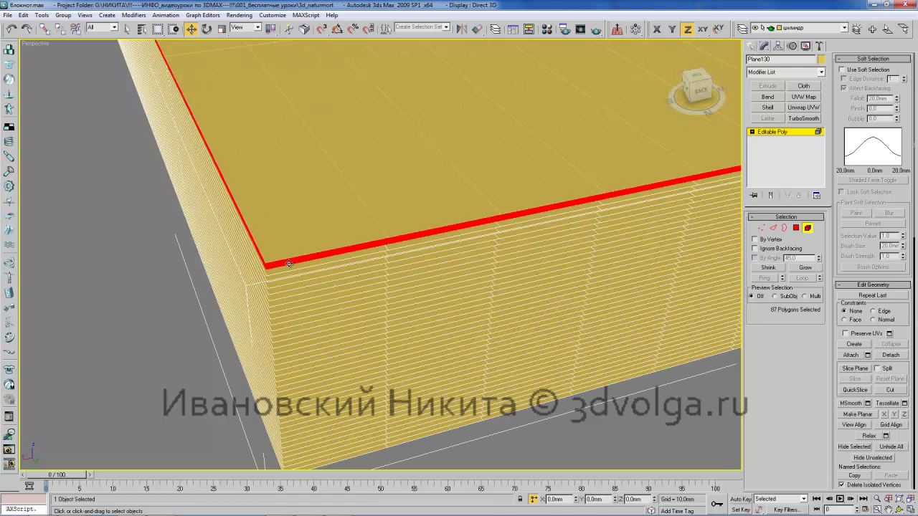
click(889, 356)
click(481, 263)
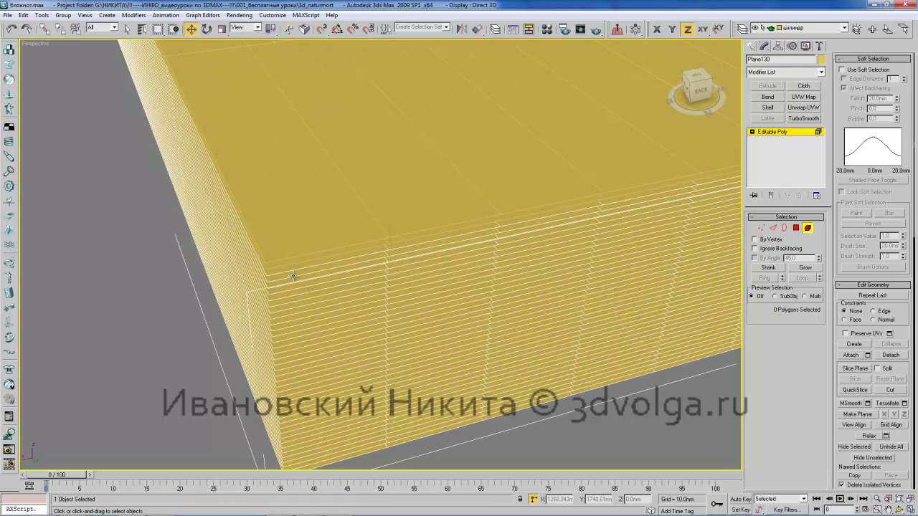
click(891, 357)
click(482, 263)
scroll(370, 240, down, 4)
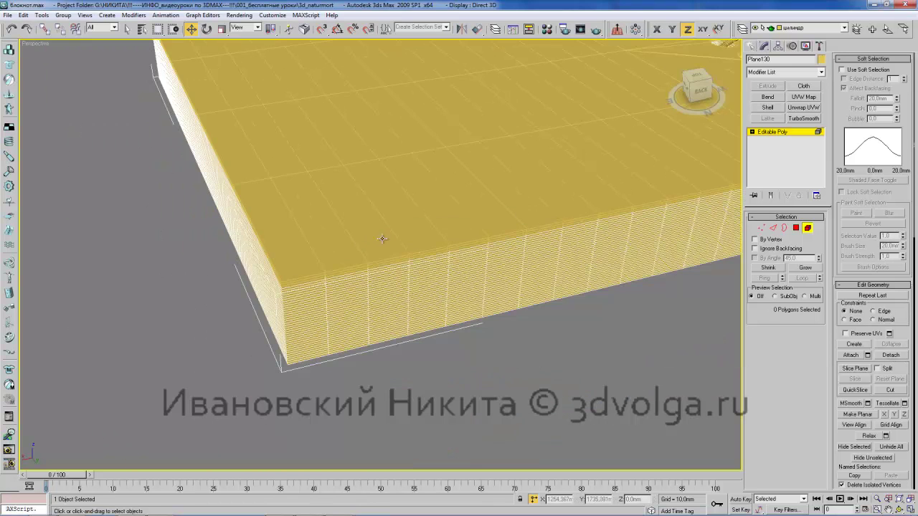
Step: Select the detached top page and turn on soft selection for its free corner vertex
click(774, 132)
scroll(425, 229, up, 1)
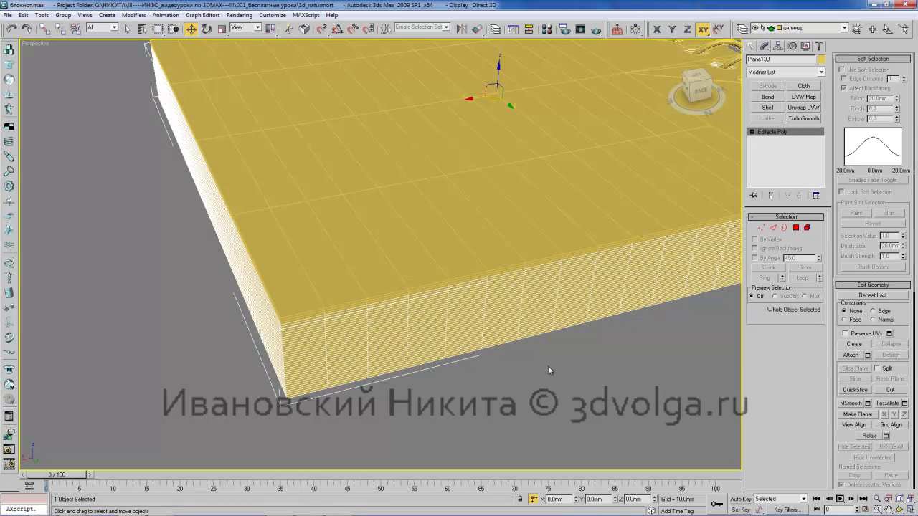
click(406, 250)
scroll(406, 240, down, 4)
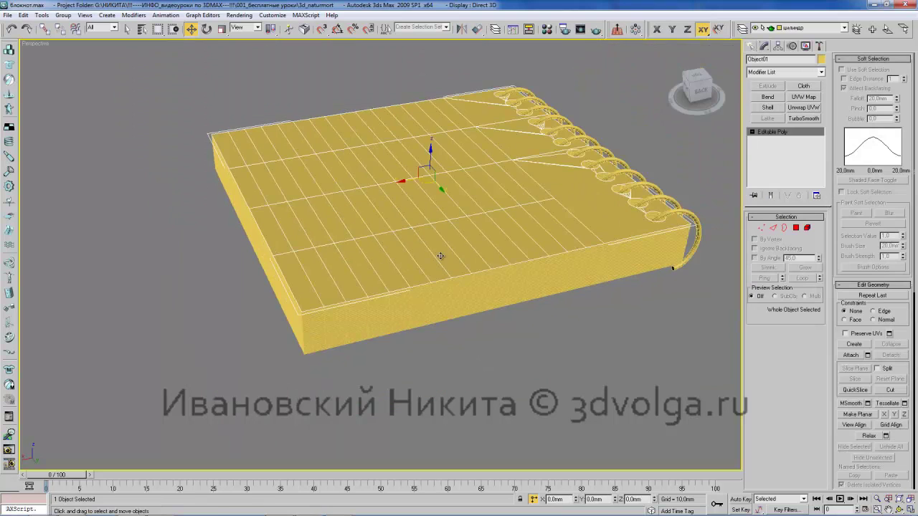
alt+middle_drag(422, 258, 395, 198)
key(1)
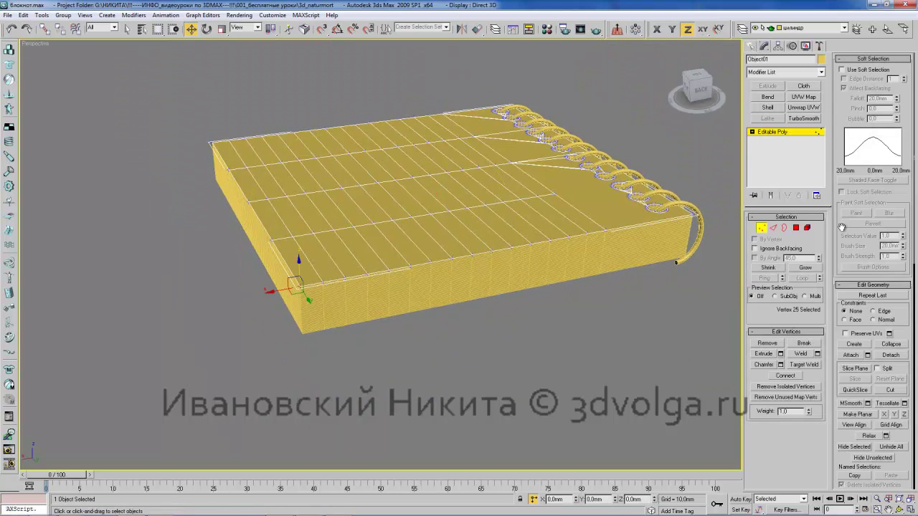
click(864, 71)
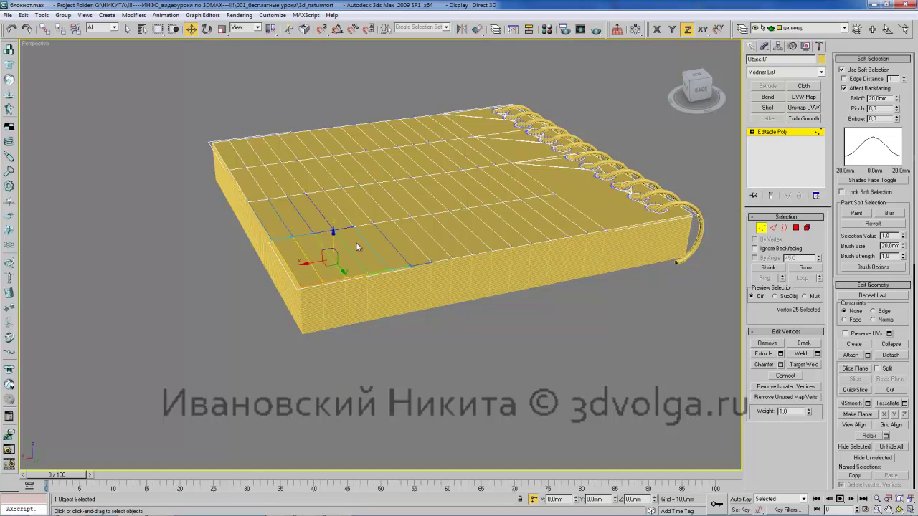
Step: Curl the top page's free corner by rotating the soft-selected vertex and lifting it along Z
key(e)
drag(323, 238, 346, 192)
key(w)
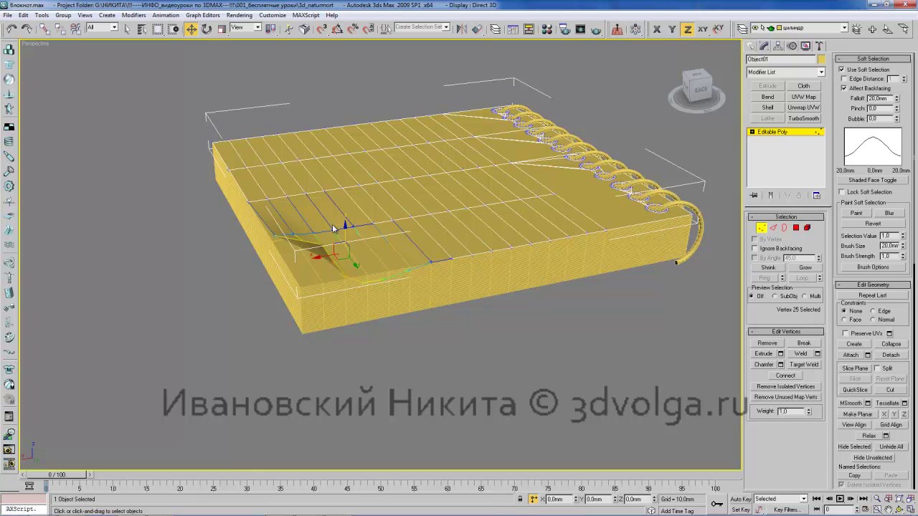
drag(345, 225, 345, 214)
alt+middle_drag(373, 229, 497, 230)
key(e)
drag(355, 228, 327, 254)
key(w)
Step: Rotate the free-edge vertex next to the curled corner of the top page to extend the bend
click(374, 295)
alt+middle_drag(309, 222, 327, 267)
key(e)
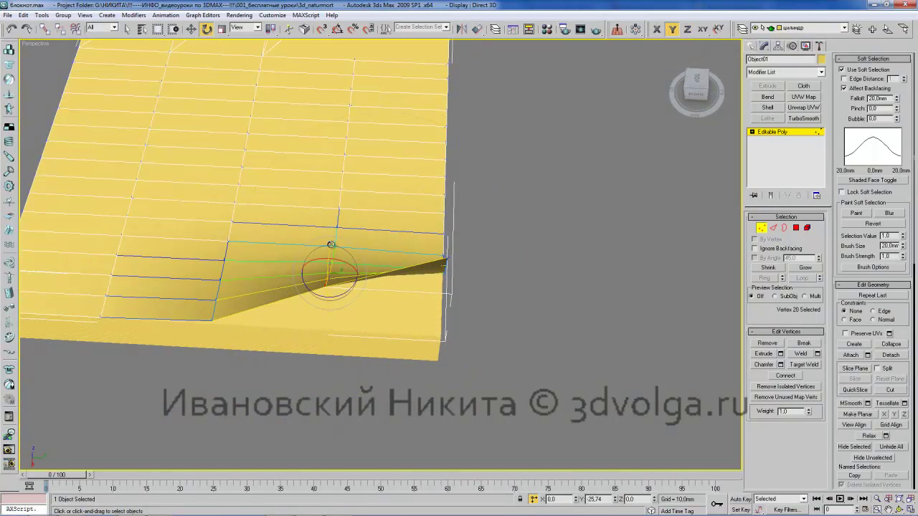
key(w)
alt+middle_drag(504, 277, 402, 174)
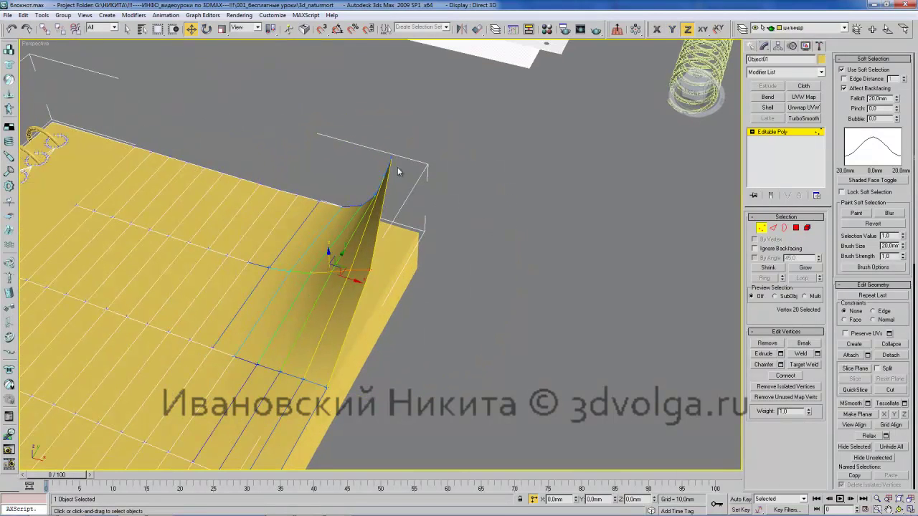
Step: Rotate the top page's curled corner vertex again to refine the curl
click(393, 166)
click(390, 158)
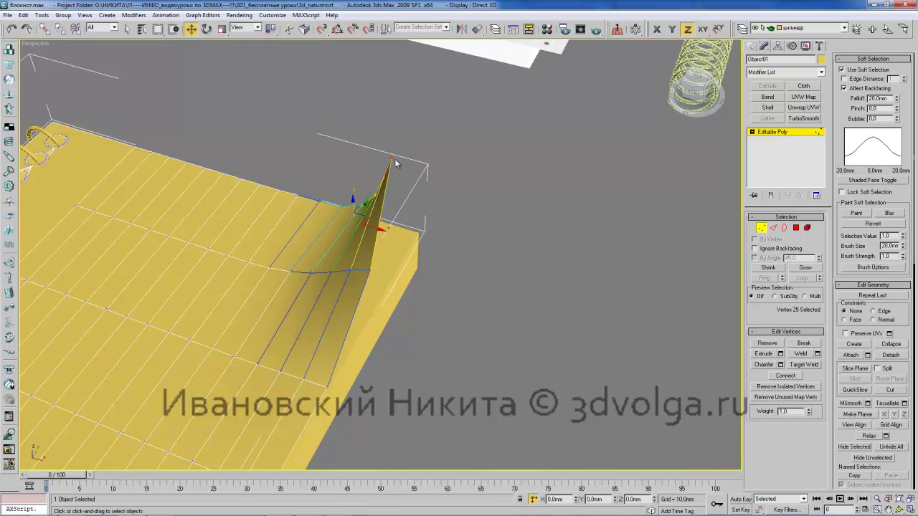
key(e)
drag(368, 198, 382, 228)
key(w)
Step: Raise the middle vertex and the one beyond it on the top page's free edge slightly along Z
alt+middle_drag(354, 201, 398, 284)
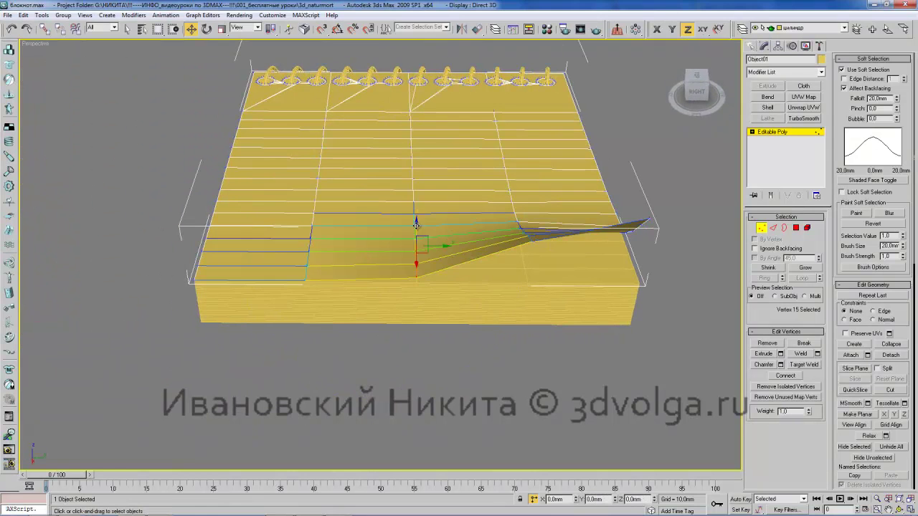
drag(415, 227, 418, 217)
click(305, 279)
drag(307, 228, 310, 217)
click(415, 269)
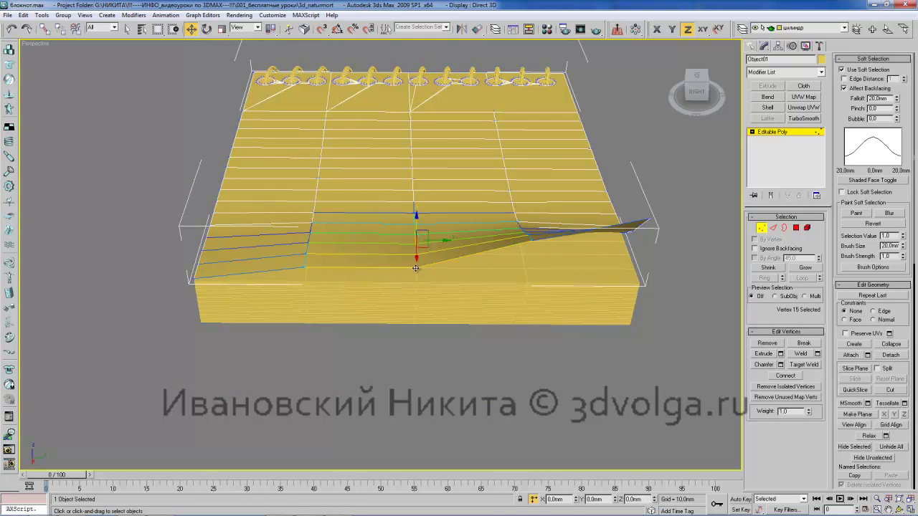
drag(418, 225, 418, 217)
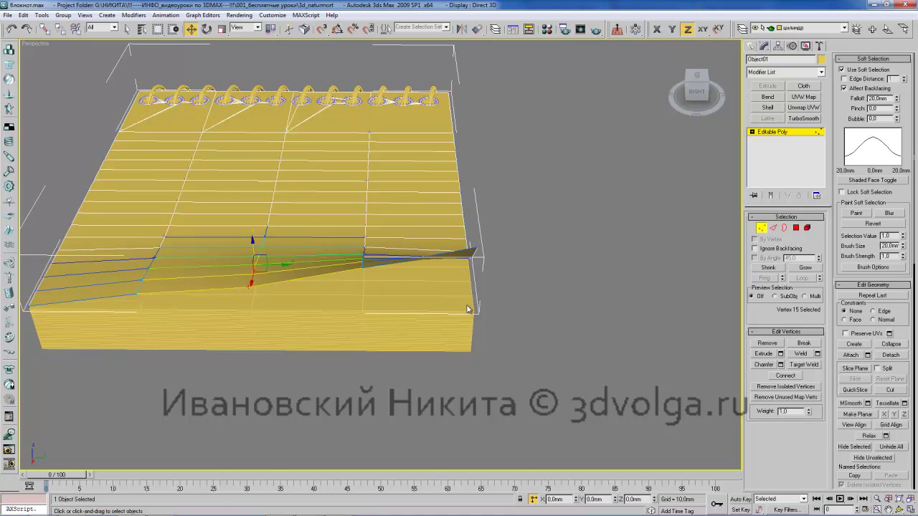
Step: Turn on soft selection for the second detached page and lift its free corner and the neighbouring edge vertex
click(473, 310)
drag(475, 287, 475, 280)
key(ctrl+z)
click(874, 73)
drag(429, 260, 428, 238)
click(361, 308)
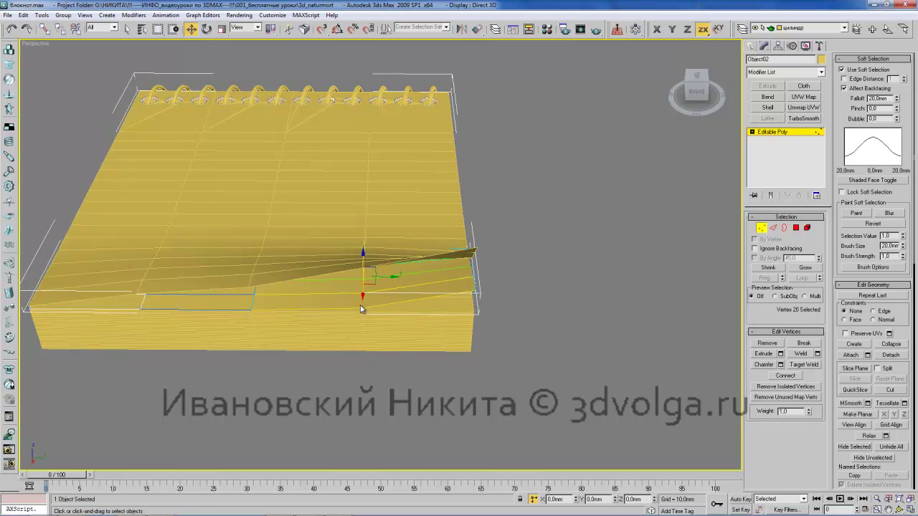
drag(362, 265, 362, 261)
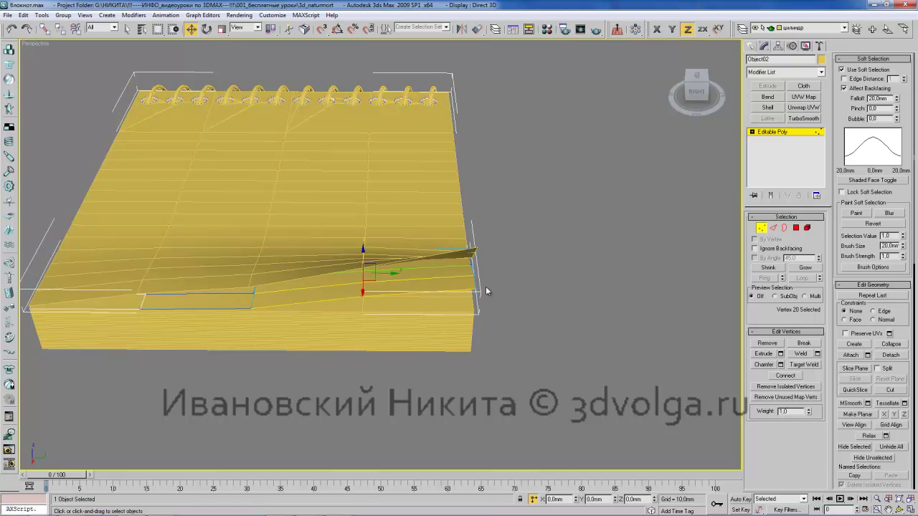
Step: Raise further free-edge vertices of the second detached page slightly along Z and leave vertex editing
click(430, 252)
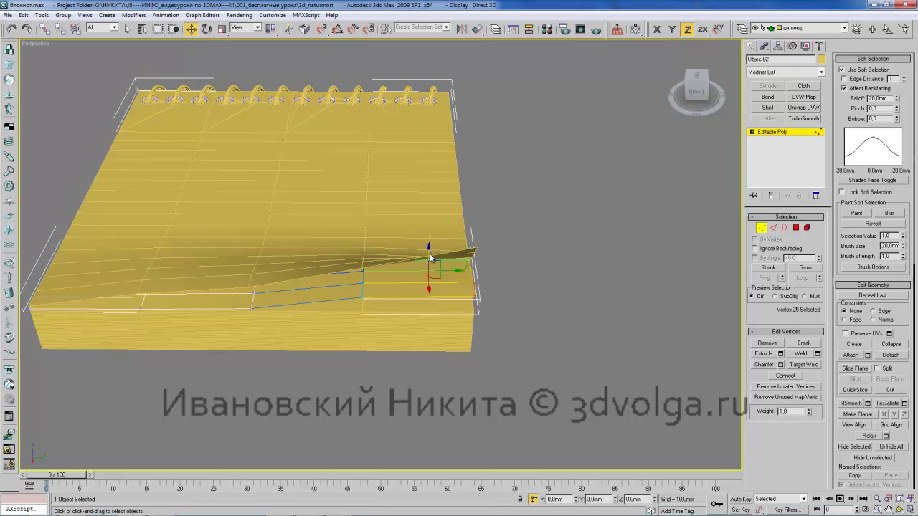
click(251, 308)
drag(255, 266, 258, 259)
click(392, 262)
key(1)
Step: Try a TurboSmooth modifier on the curled top page and undo it
click(438, 219)
click(803, 118)
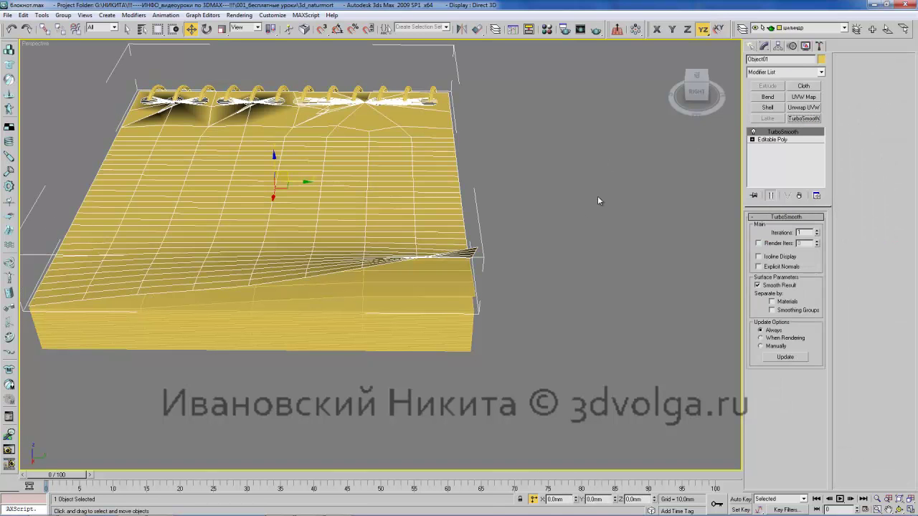
key(ctrl+z)
Step: Turn on soft selection for the third detached page and lift its free corner and the neighbouring edge vertex
mouse_move(443, 234)
alt+middle_down()
mouse_move(504, 226)
mouse_move(451, 234)
alt+middle_up()
key(w)
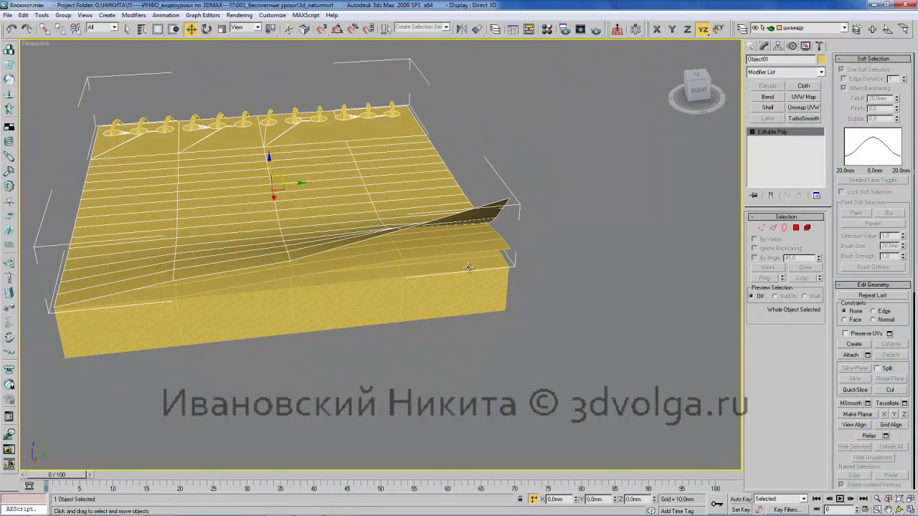
key(1)
click(510, 262)
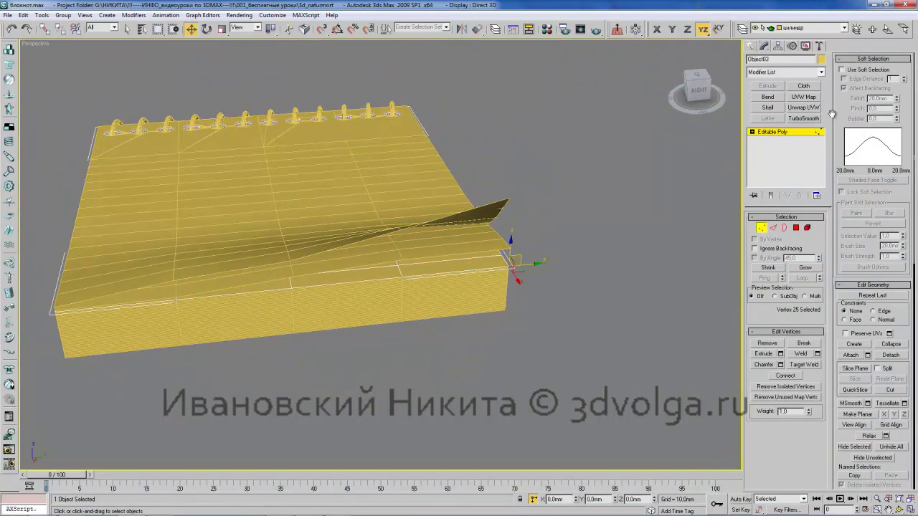
click(843, 70)
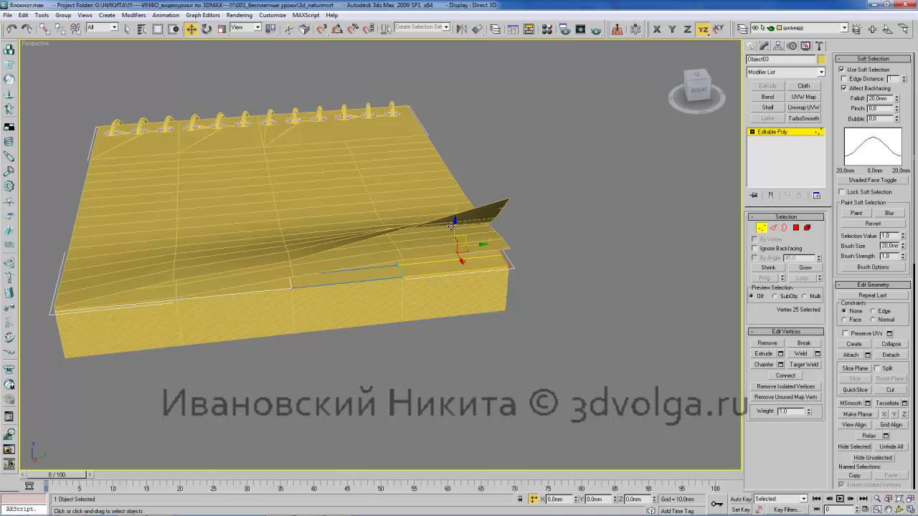
click(401, 274)
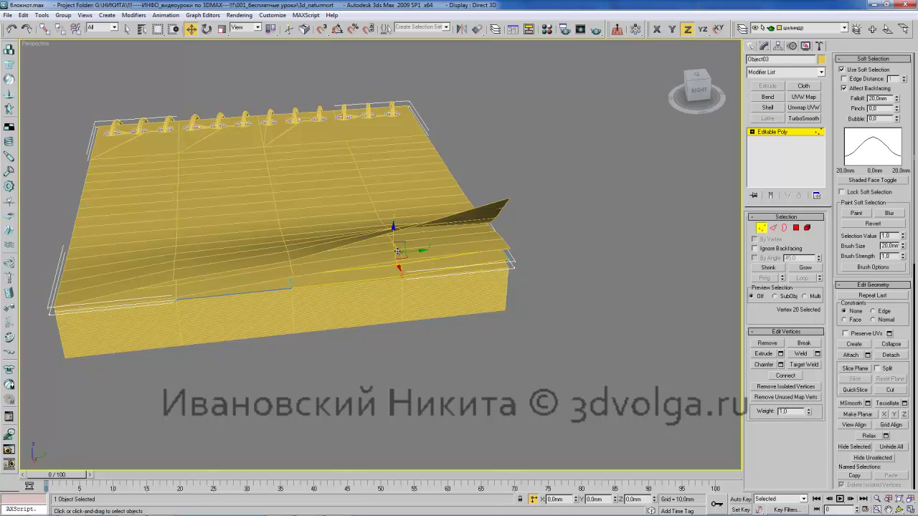
Step: Return to the second page and raise the free-edge vertex next to its corner slightly along Z
alt+middle_drag(396, 237, 435, 243)
scroll(420, 237, down, 4)
alt+middle_drag(426, 211, 403, 293)
scroll(404, 293, down, 2)
scroll(401, 291, up, 4)
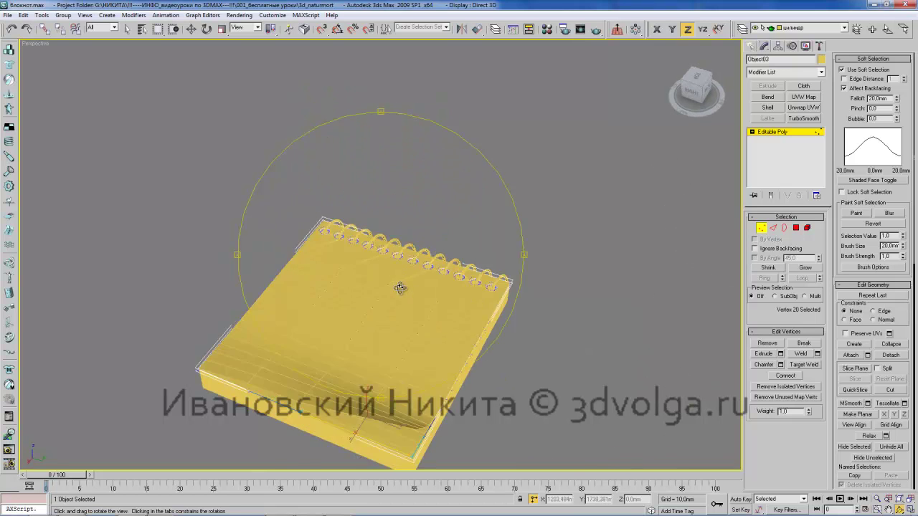
drag(399, 289, 409, 292)
middle_drag(409, 291, 493, 341)
key(1)
click(493, 341)
key(1)
click(403, 314)
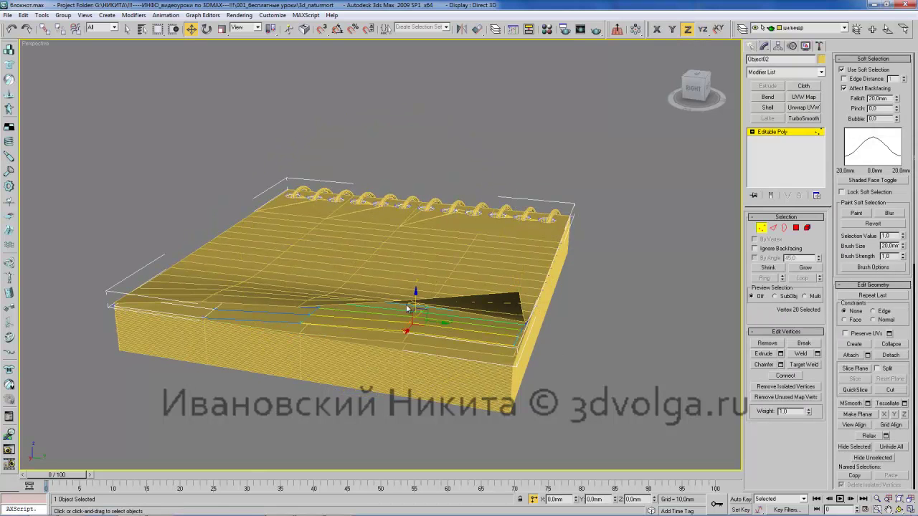
drag(416, 294, 416, 290)
Step: Curl the second page's free corner by rotating its vertex and adjusting its height along Z
click(518, 345)
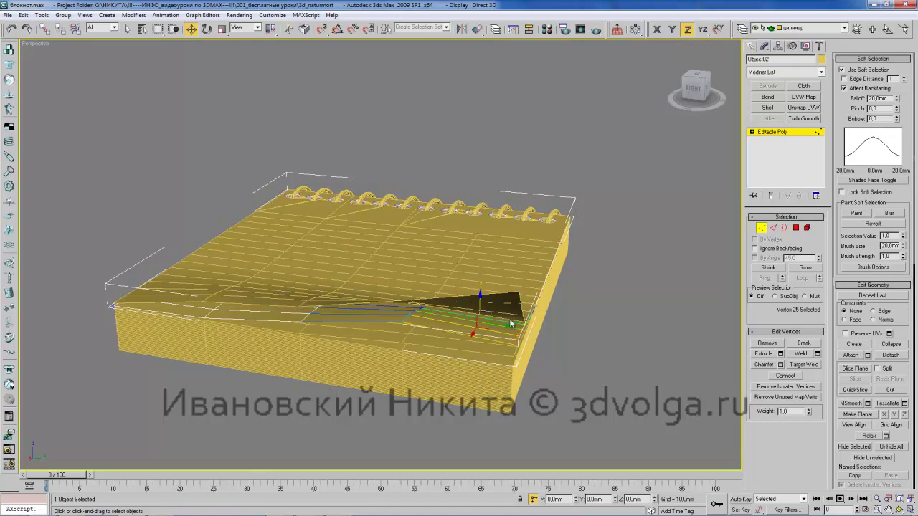
mouse_move(481, 300)
alt+middle_down()
mouse_move(487, 279)
mouse_move(482, 291)
alt+middle_up()
key(e)
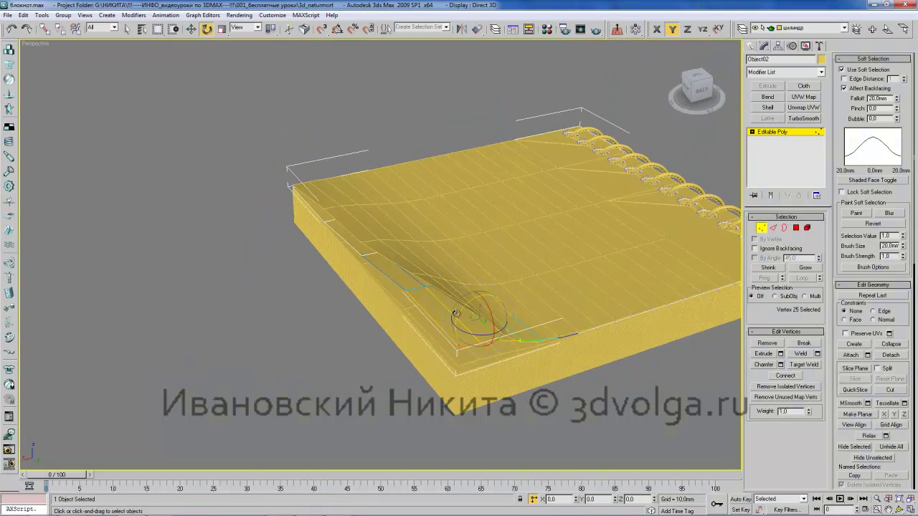
drag(471, 302, 474, 305)
key(w)
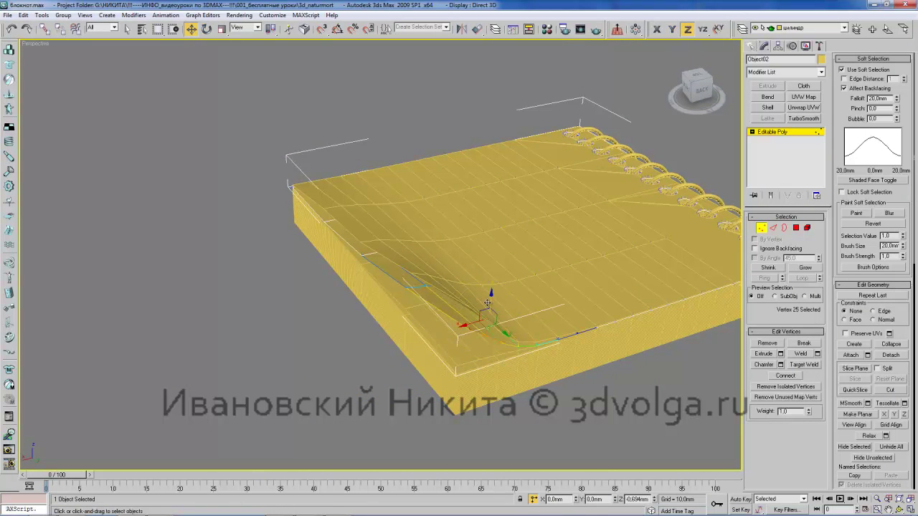
alt+middle_drag(486, 305, 459, 294)
Step: Rotate the second page's corner vertex again to refine its curl
key(e)
drag(487, 310, 481, 326)
key(w)
click(419, 340)
click(414, 340)
alt+middle_drag(472, 307, 409, 281)
Step: Leave vertex editing, select the notebook's page block and detached pages together, and set their object color to white
drag(456, 239, 387, 283)
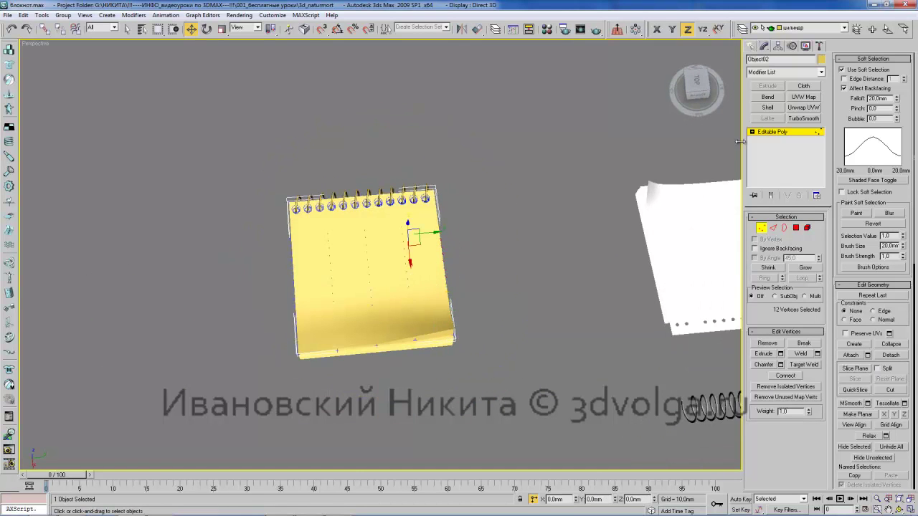
click(784, 132)
drag(451, 224, 380, 279)
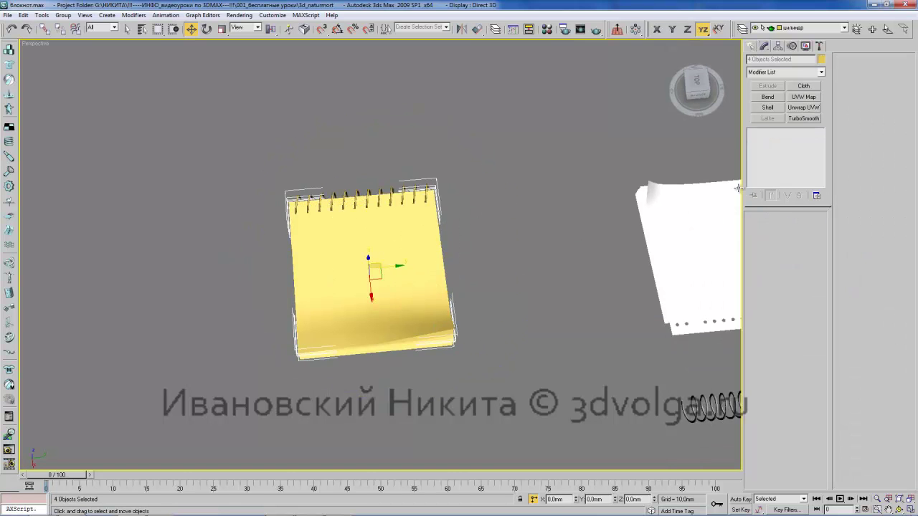
click(822, 60)
click(507, 317)
Step: Set the object color of the notebook's helix binding to dark gray
alt+middle_drag(473, 229, 410, 204)
click(414, 206)
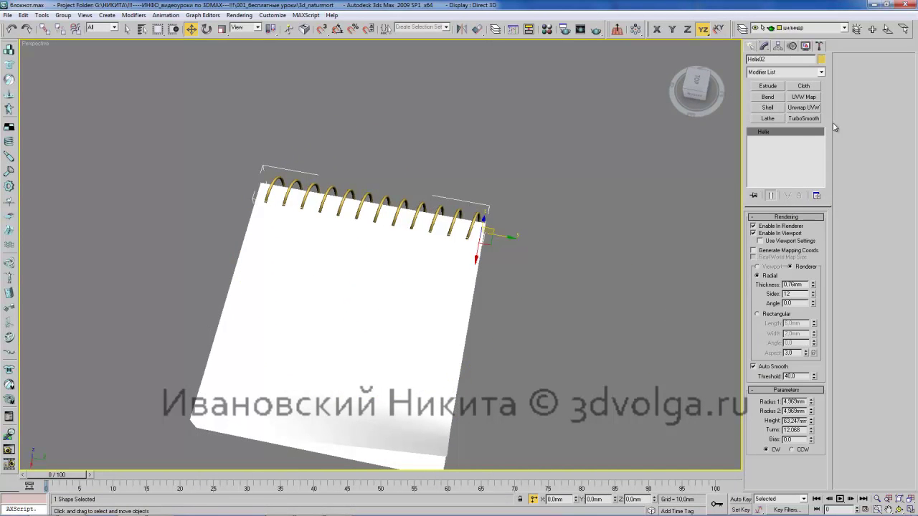
click(822, 61)
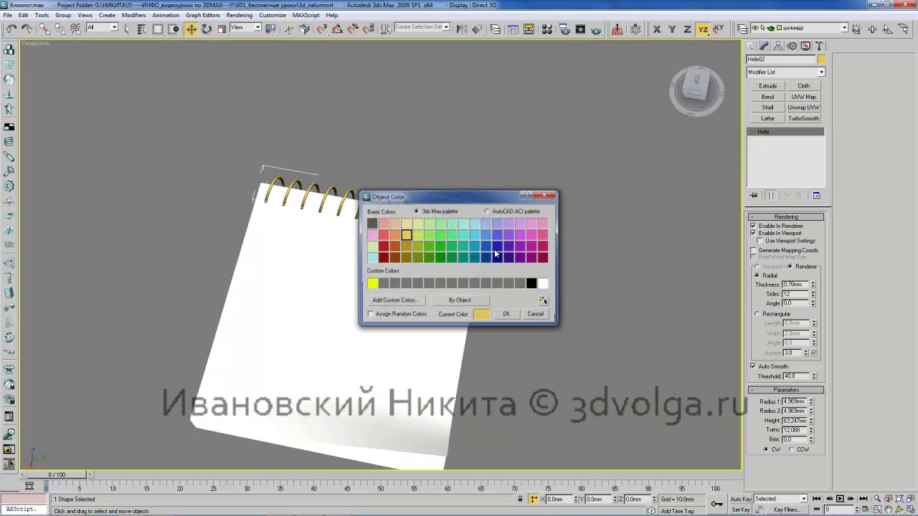
click(506, 314)
Step: Group the pages and helix of the finished notebook under the name "блокнот" and save the scene
alt+middle_drag(439, 262, 312, 201)
key(w)
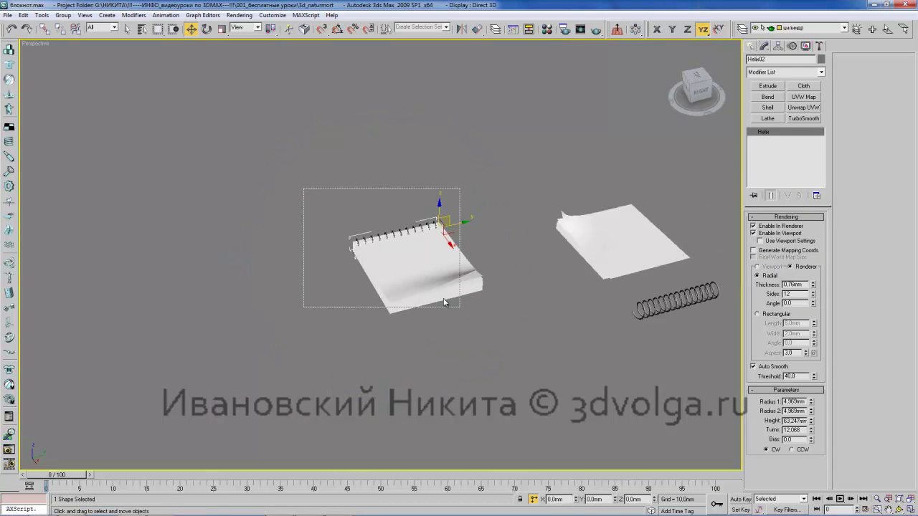
drag(312, 205, 434, 285)
middle_drag(445, 266, 445, 287)
click(63, 15)
click(69, 23)
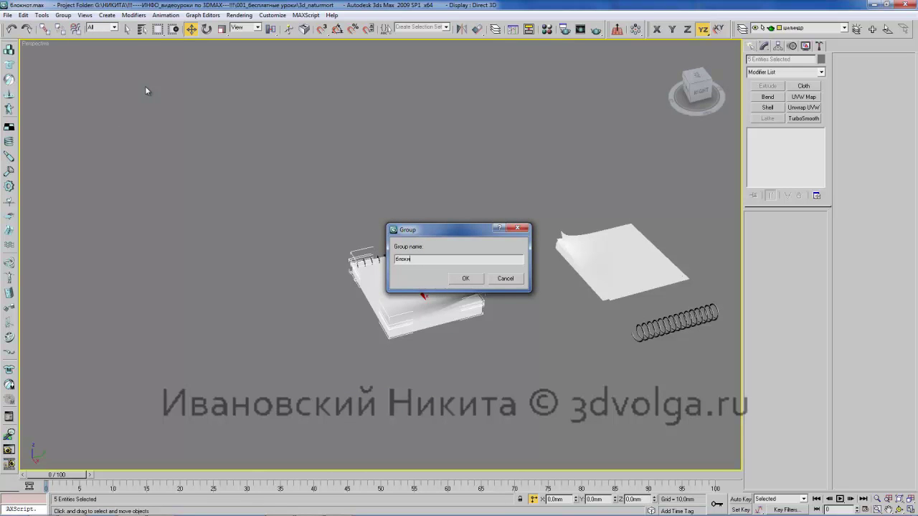
key(Return)
middle_drag(310, 154, 289, 164)
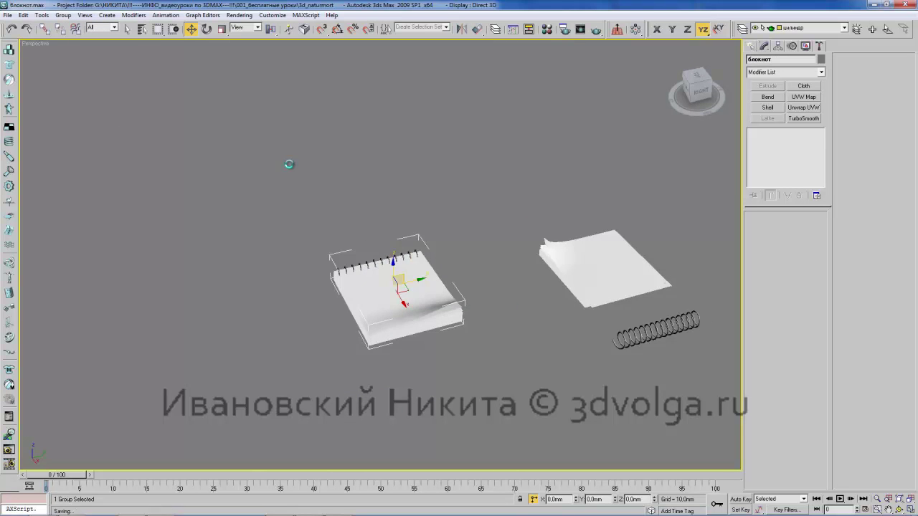
middle_drag(382, 199, 365, 189)
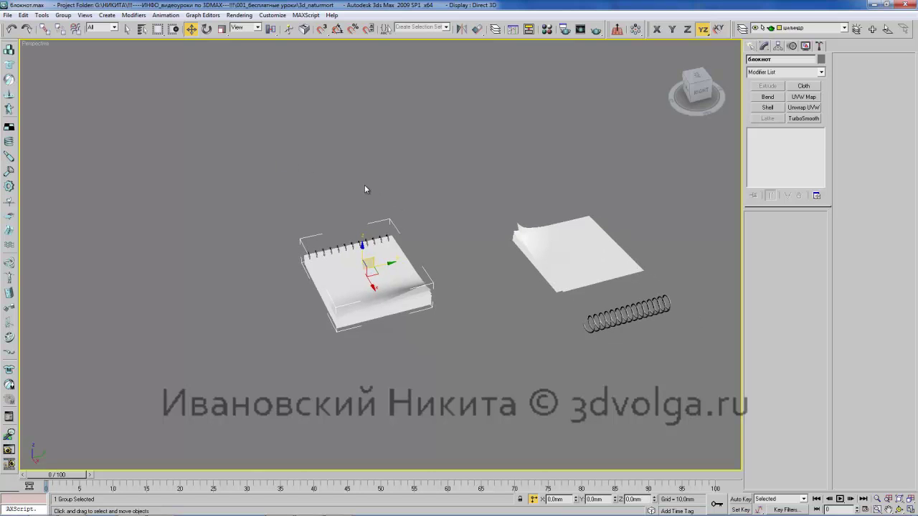